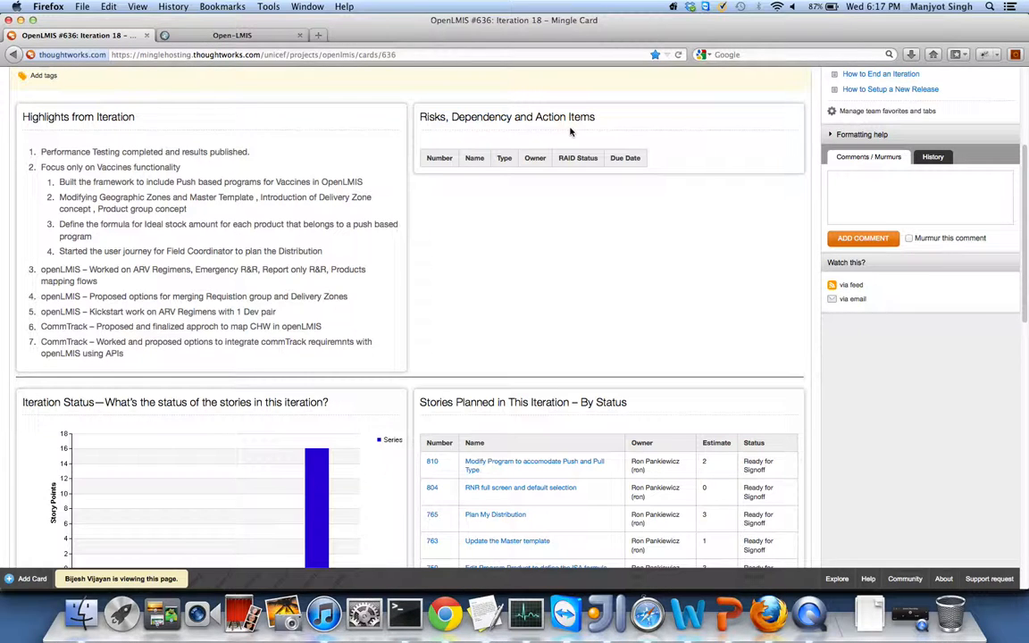
scroll(551, 313, down, 5)
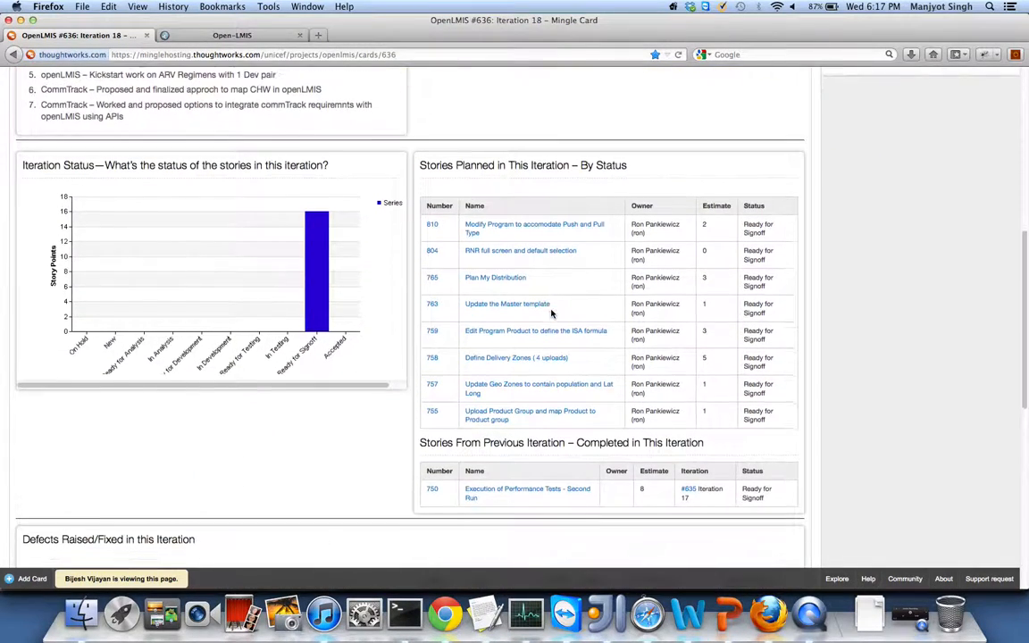
scroll(551, 312, down, 1)
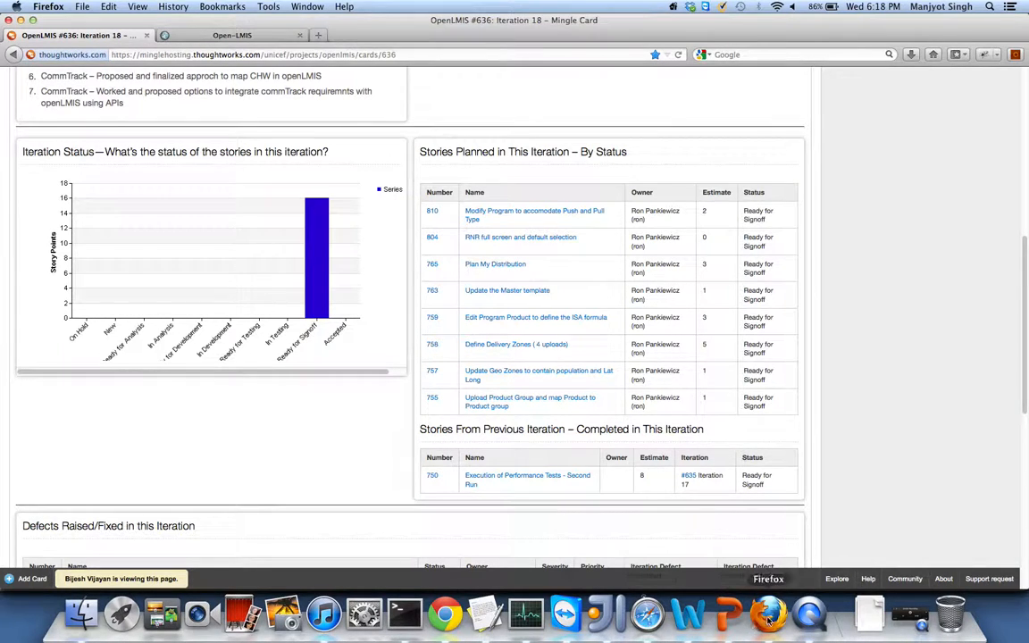
- Sign in to OpenLMIS on the Open-LMIS tab with the admin username and password
click(265, 34)
click(549, 274)
text(admin123)
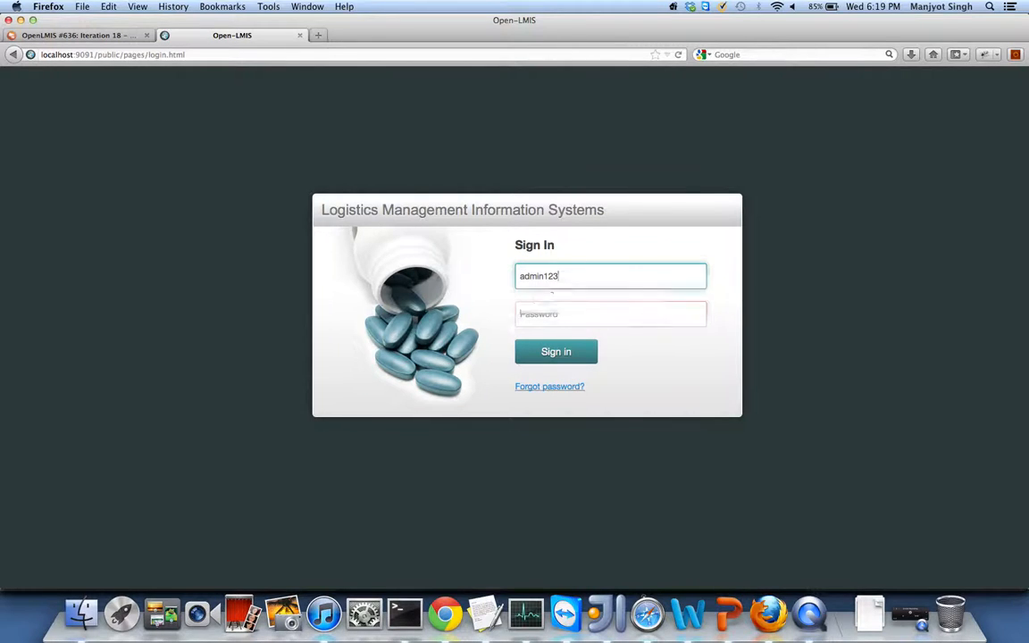
key(Tab)
text(Admin)
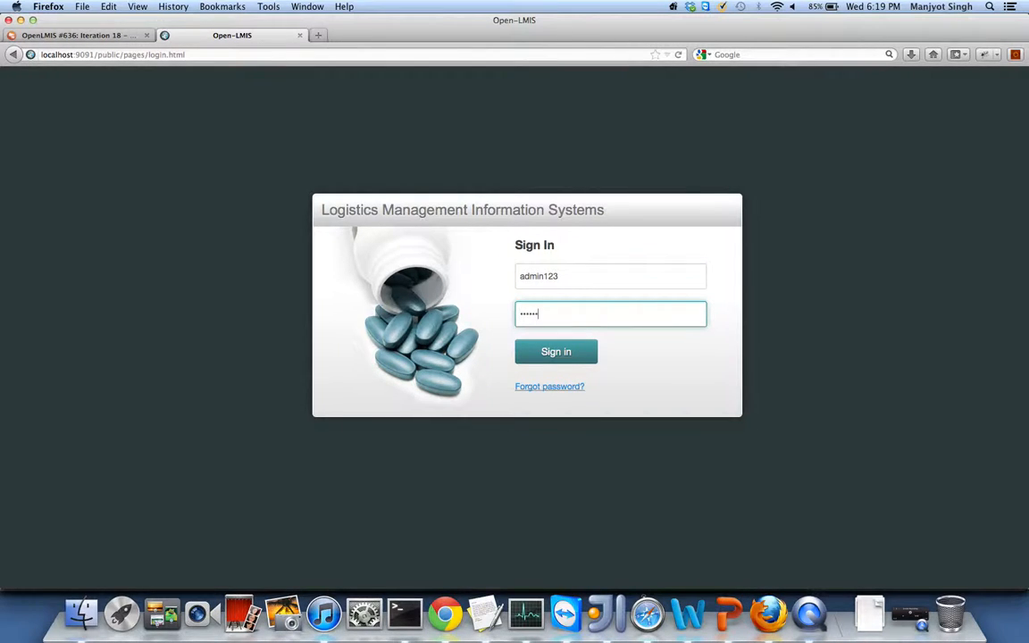
text(123)
key(Return)
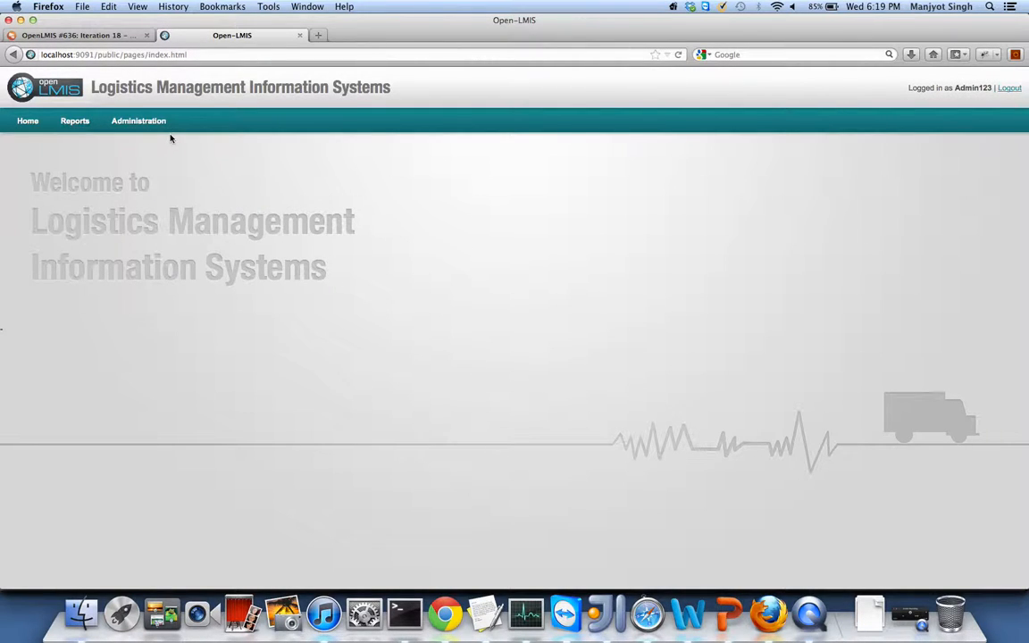
- Open the Administration > Upload page, then bring IntelliJ IDEA to the front
mouse_move(153, 120)
click(133, 150)
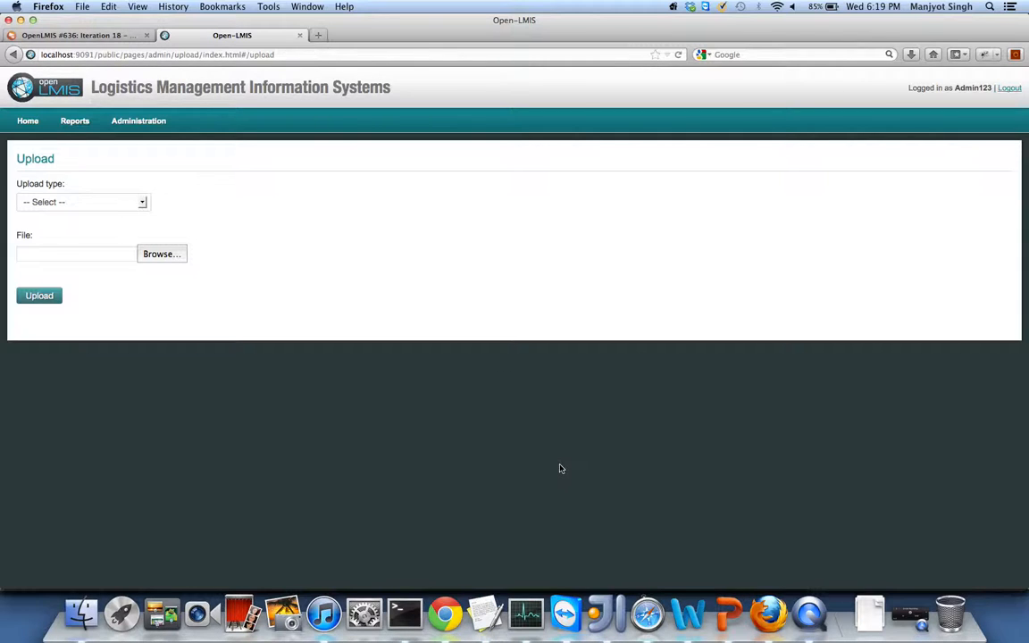
click(607, 618)
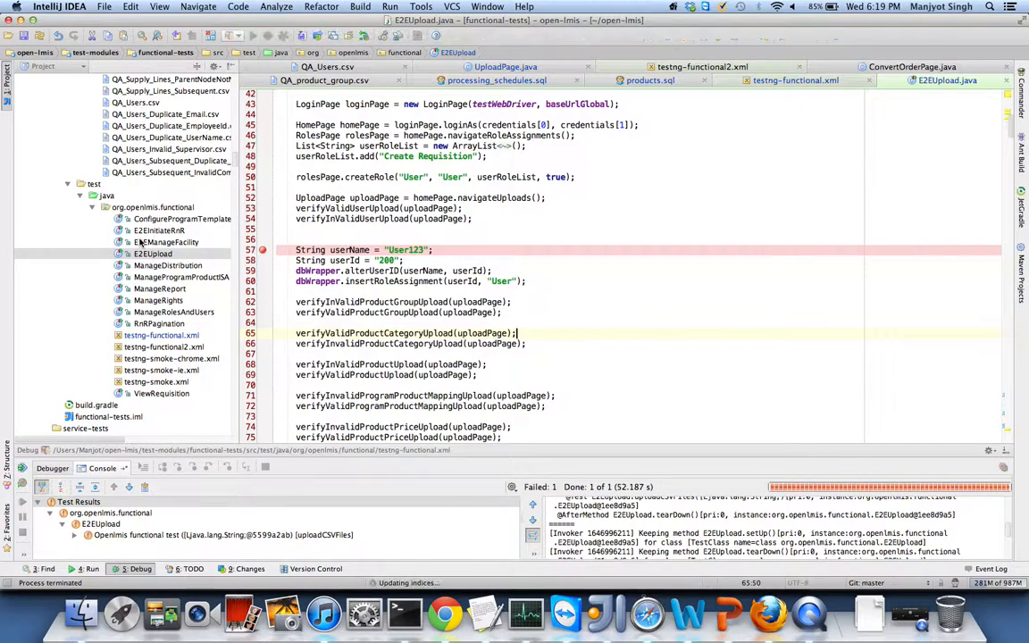
scroll(140, 243, up, 10)
- Bring Finder forward and browse the home folder's contents
click(81, 613)
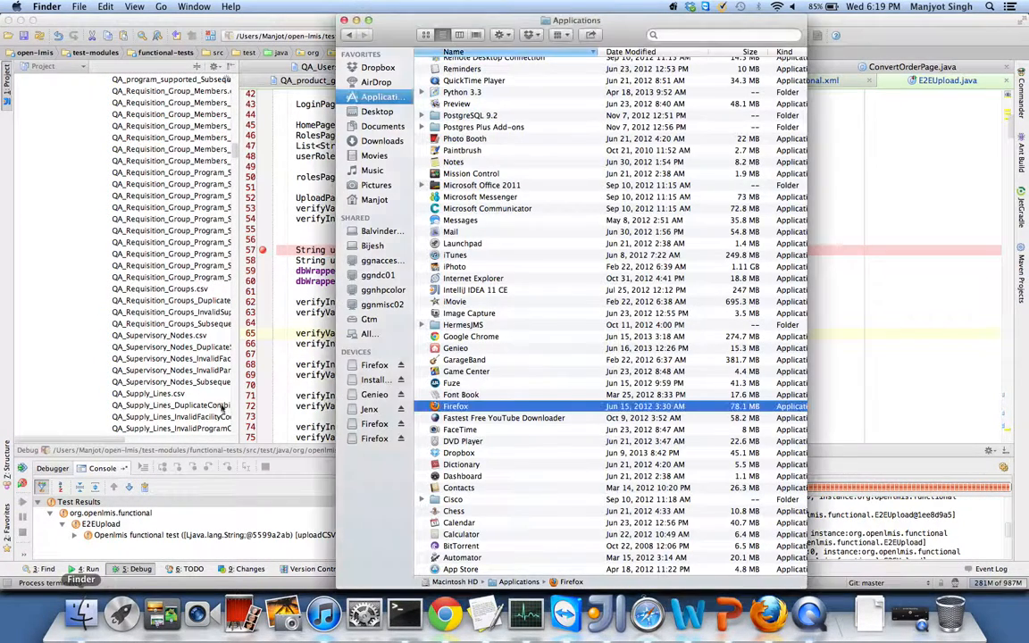
click(373, 198)
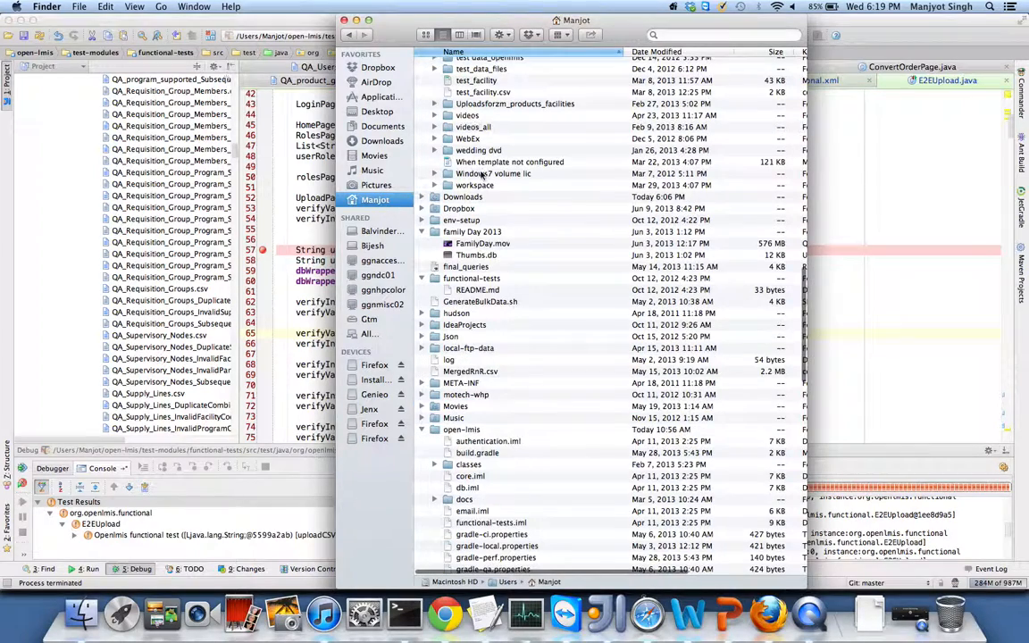
scroll(481, 174, up, 5)
scroll(480, 174, down, 5)
scroll(480, 174, up, 3)
scroll(480, 174, up, 5)
scroll(480, 174, down, 5)
scroll(480, 174, up, 5)
scroll(481, 175, down, 7)
scroll(482, 175, up, 5)
scroll(462, 230, down, 5)
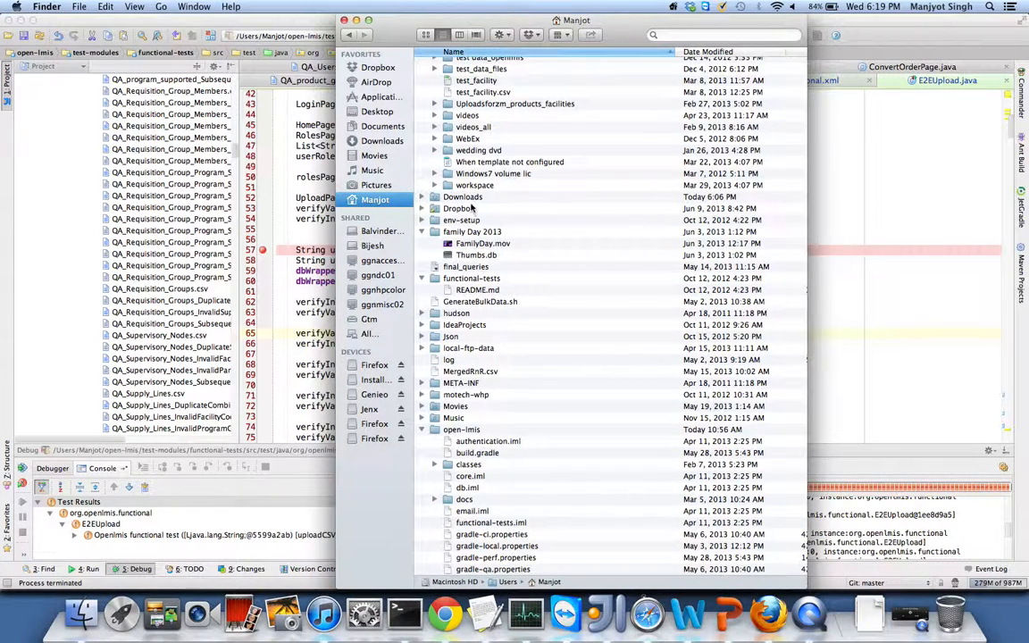
- Search the home folder listing for the Showcase folder by typing letters to jump between items
click(467, 197)
key(s)
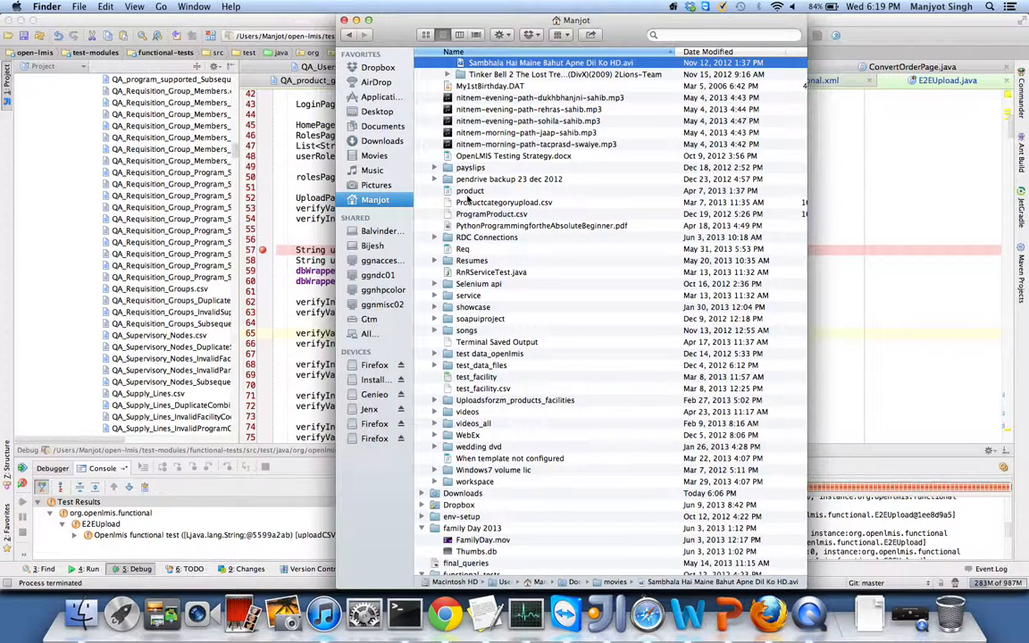
key(s)
key(u)
key(s)
key(u)
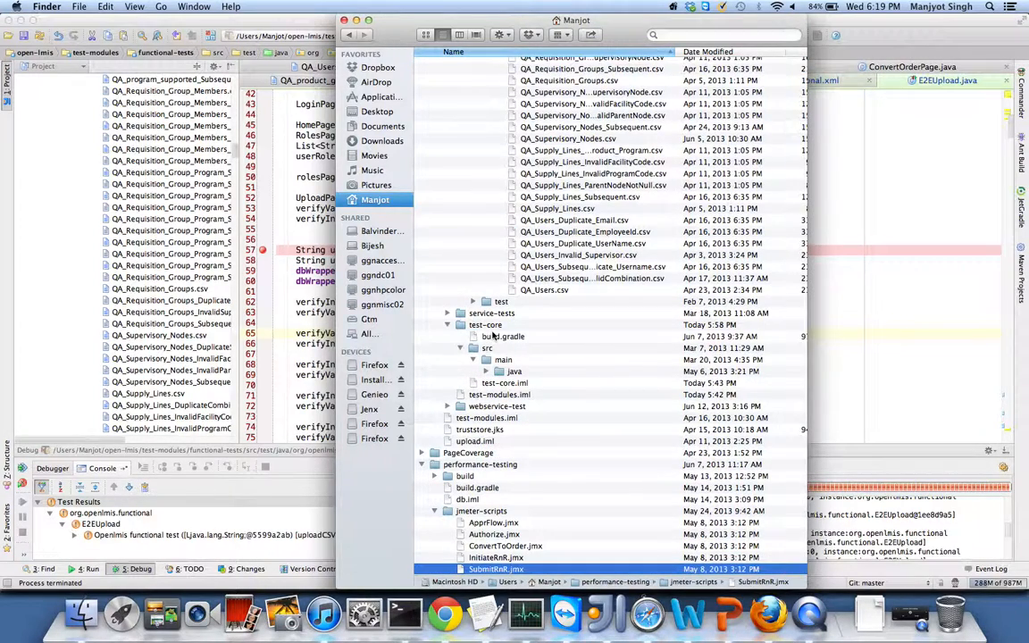
scroll(555, 199, up, 15)
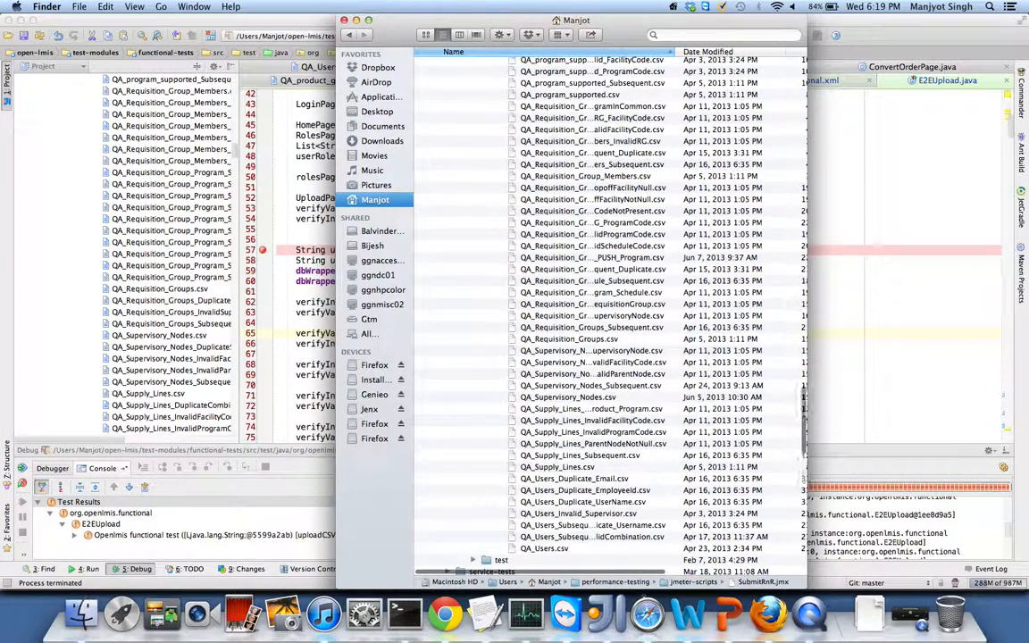
scroll(555, 198, up, 20)
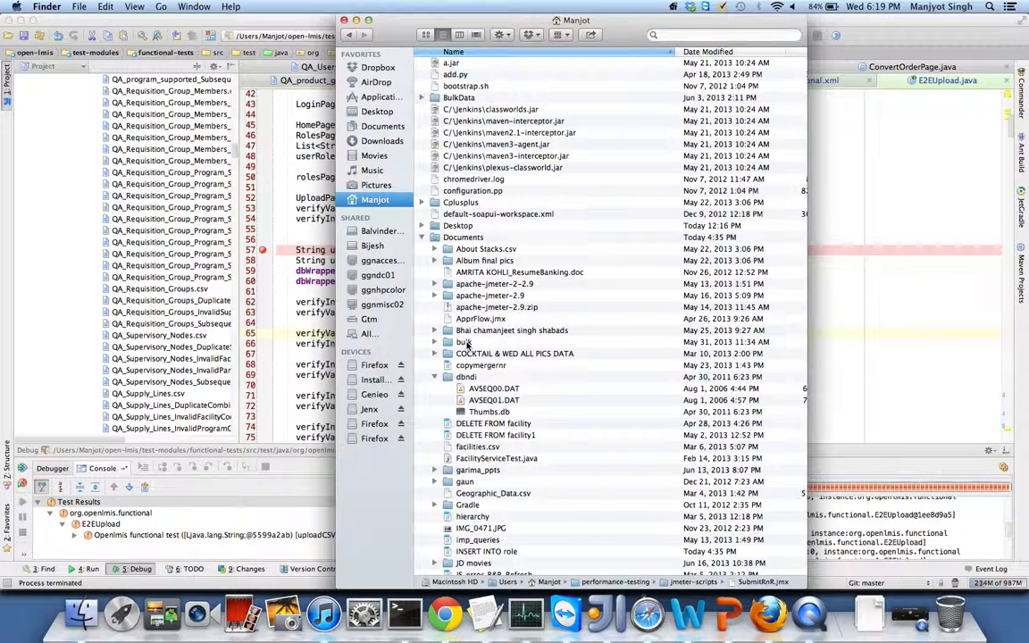
scroll(464, 343, down, 10)
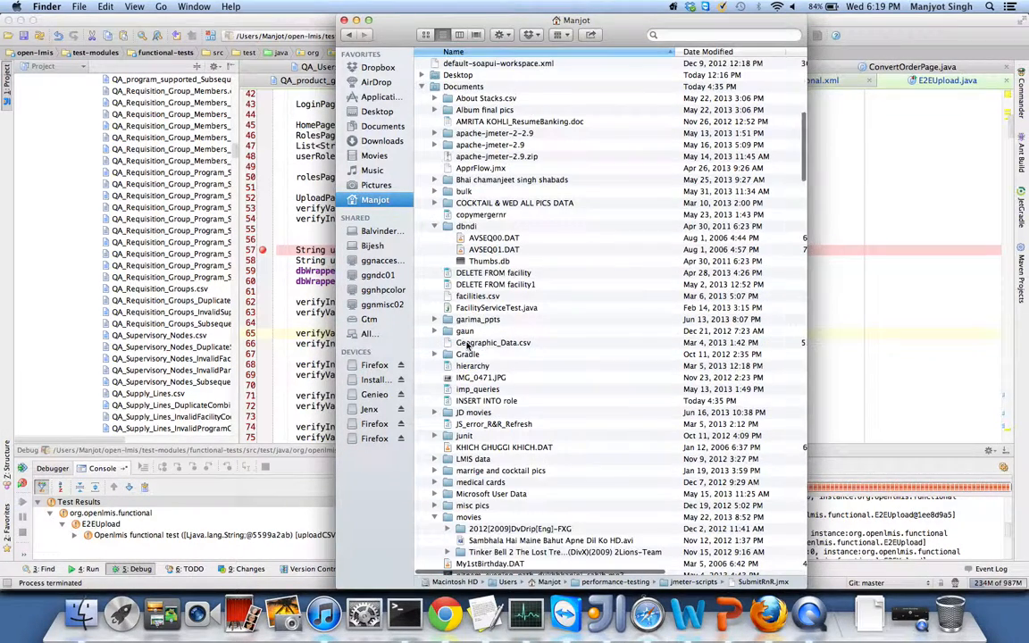
scroll(465, 345, down, 11)
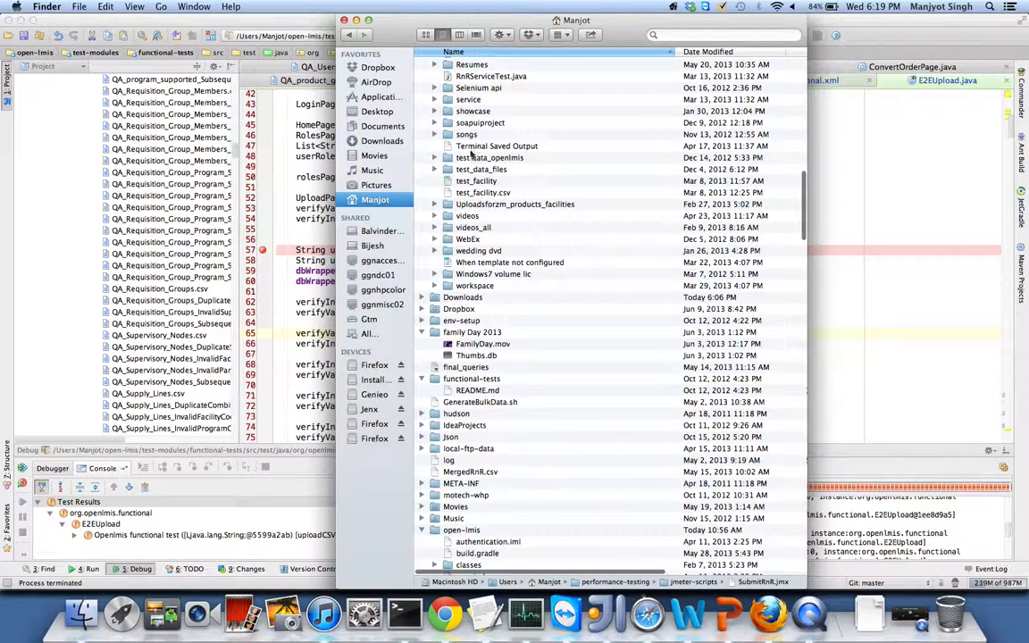
click(465, 135)
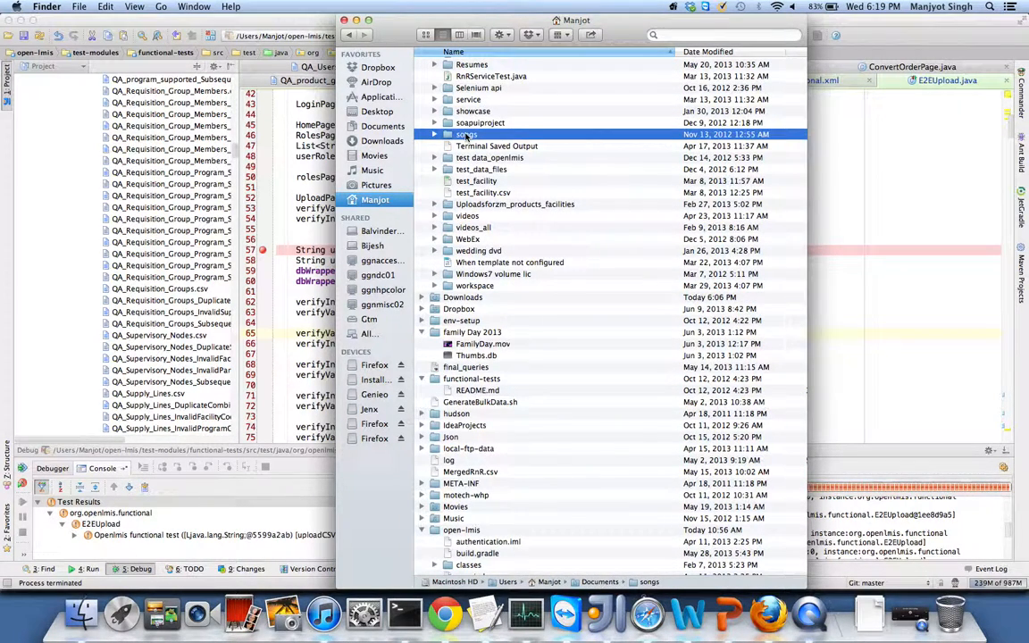
key(b)
- Open the Showcase folder in list view, widen the Name column, and select the geographic data CSV
click(430, 36)
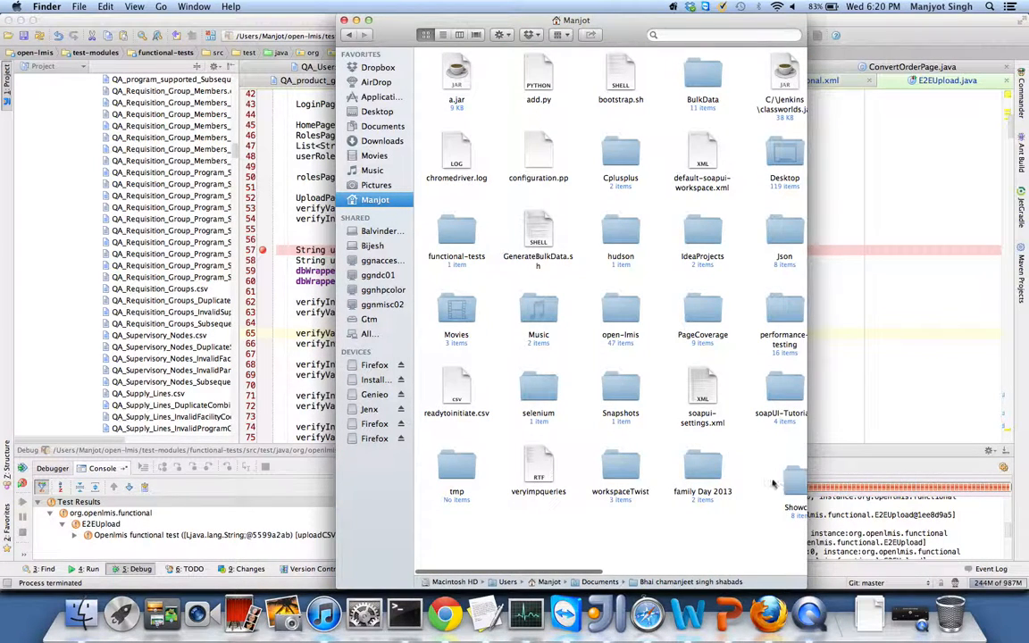
drag(784, 471, 796, 490)
double_click(796, 490)
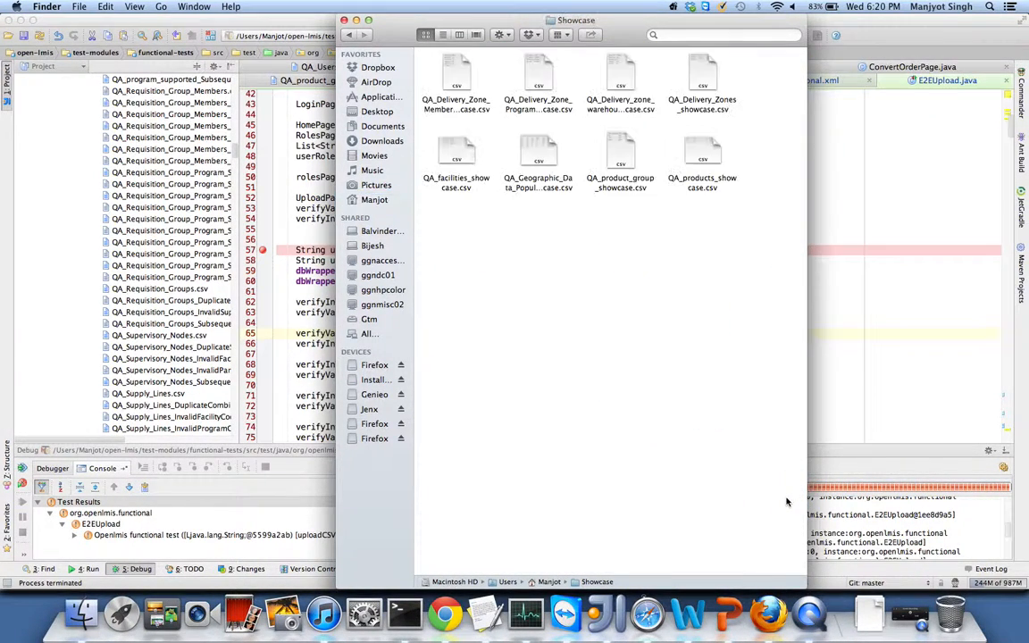
click(442, 34)
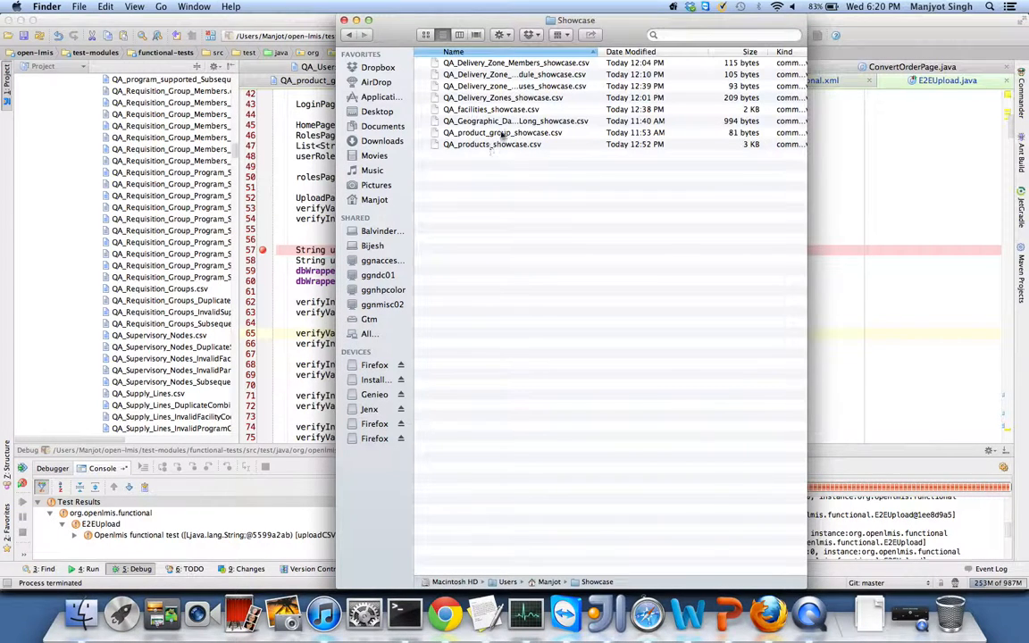
drag(600, 50, 625, 51)
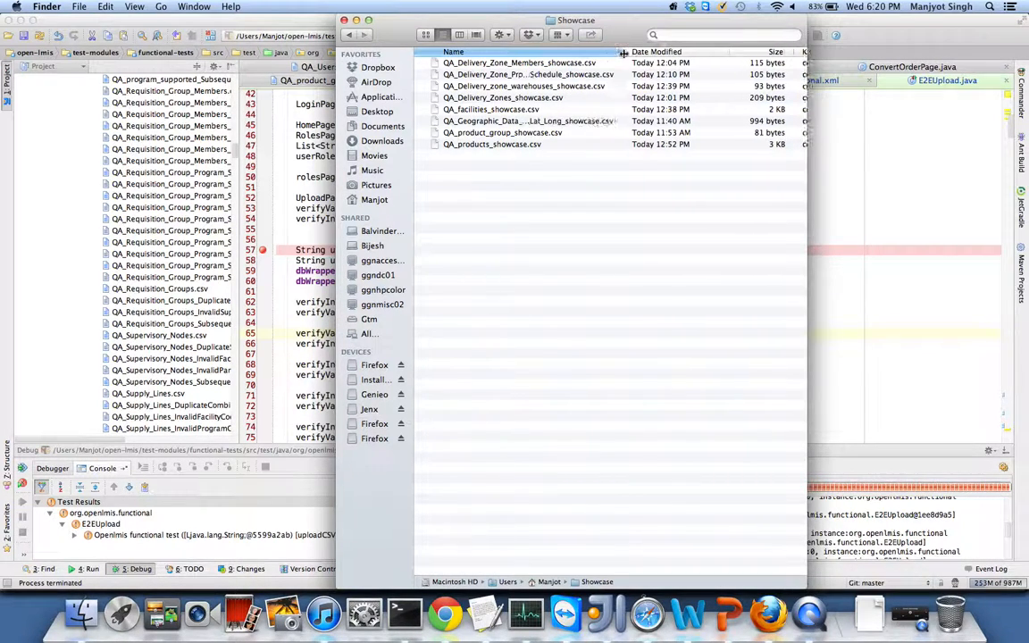
click(560, 125)
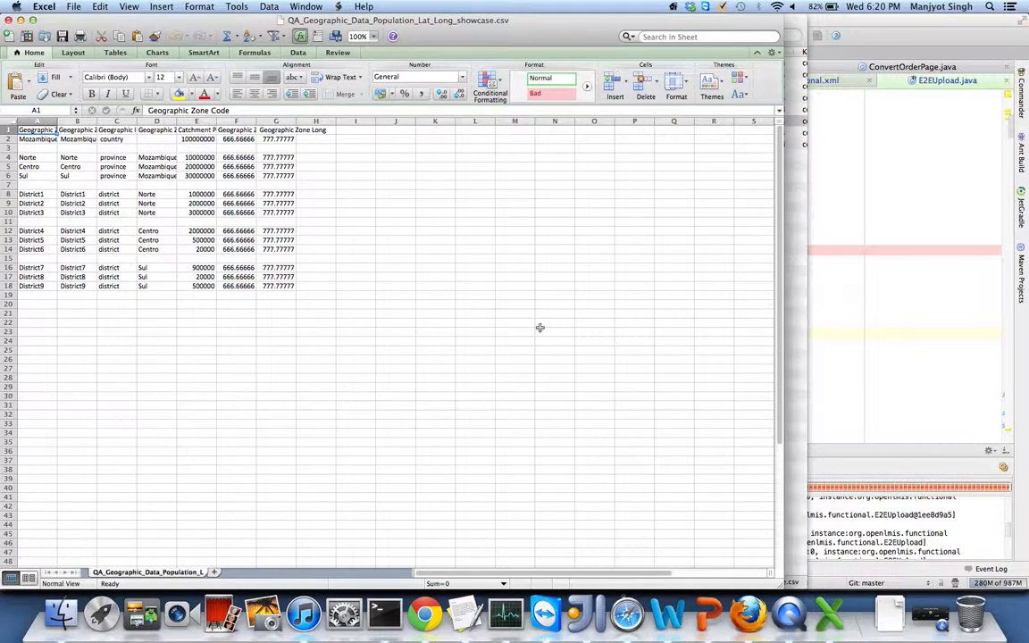
- Zoom the geographic sheet to 200%, widen column A to fit Geographic Zone Code, then return to Firefox
click(377, 37)
click(333, 45)
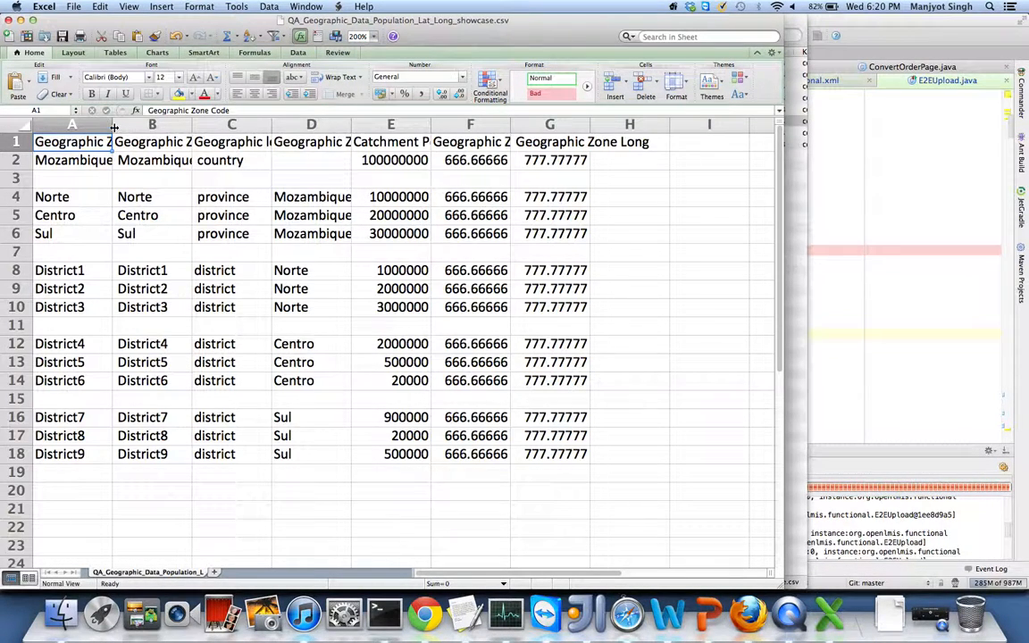
drag(114, 126, 179, 133)
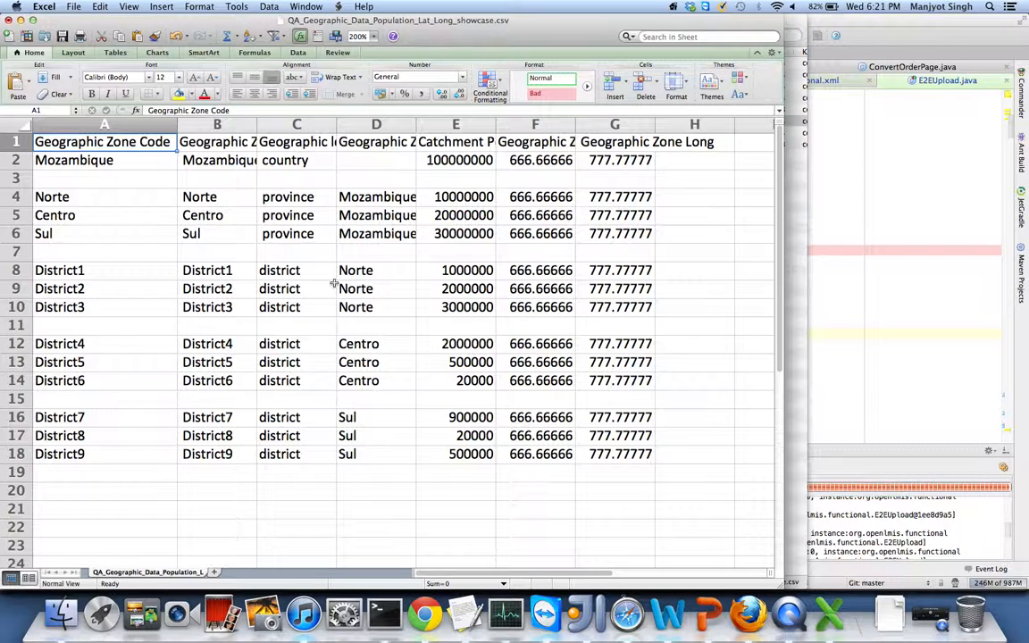
click(748, 614)
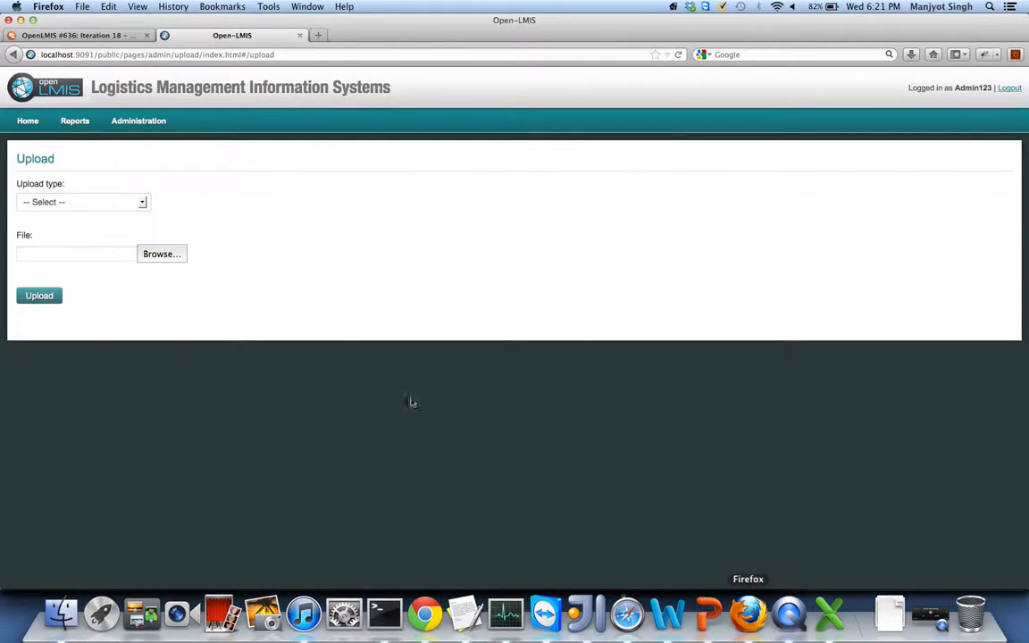
- Set the upload type to Geographic Zones and open the file chooser at the Manjot home folder
click(61, 206)
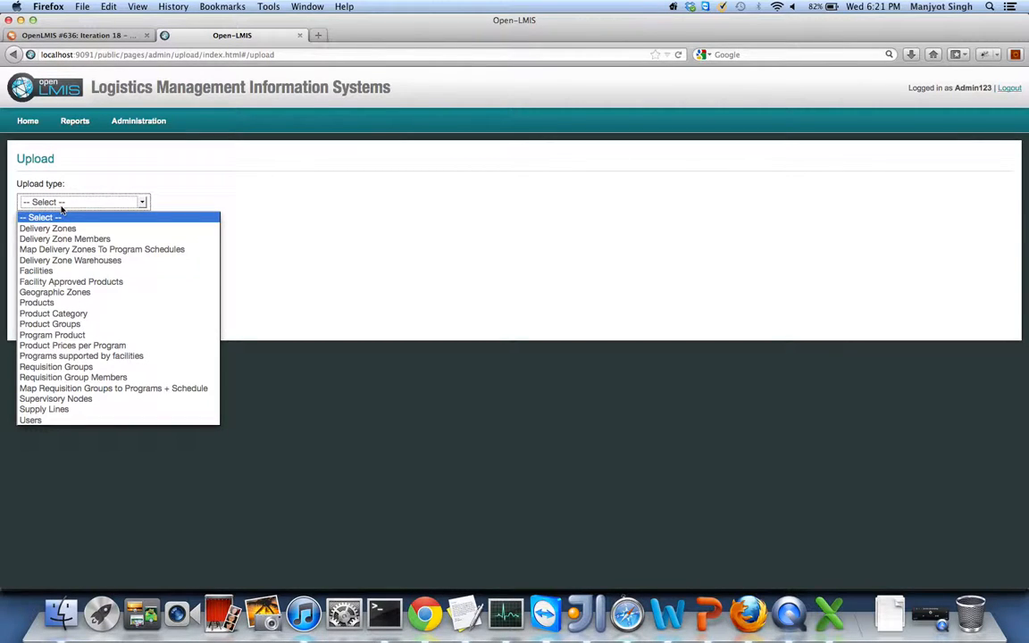
click(67, 293)
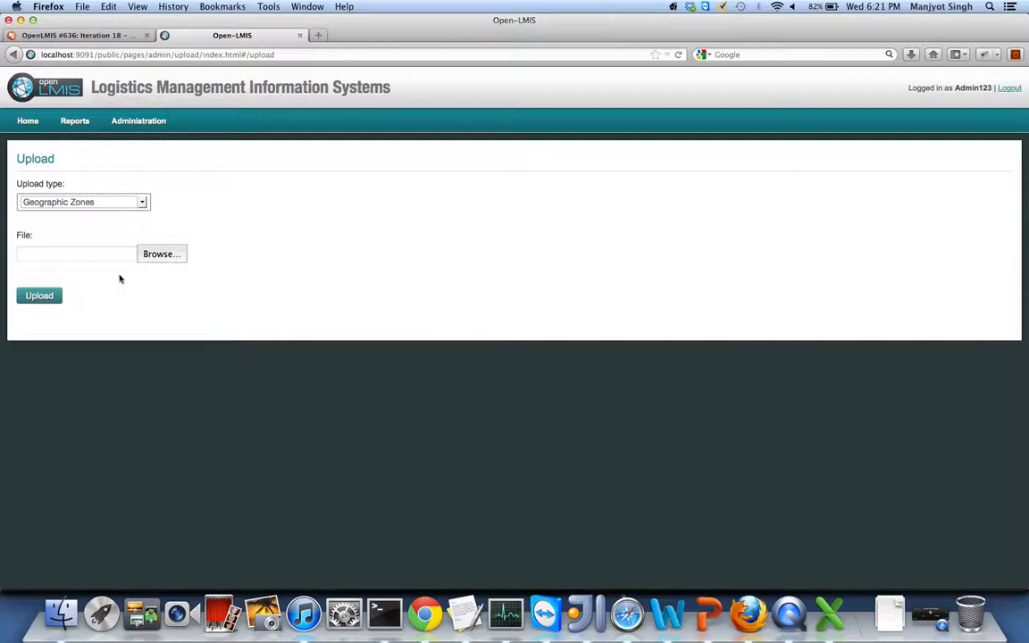
click(162, 254)
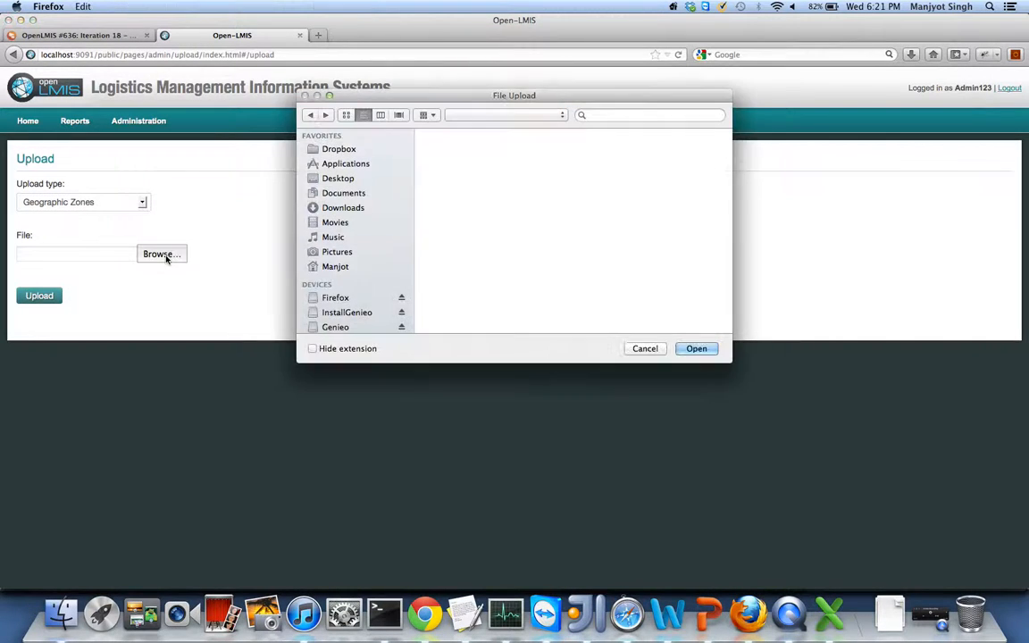
click(483, 117)
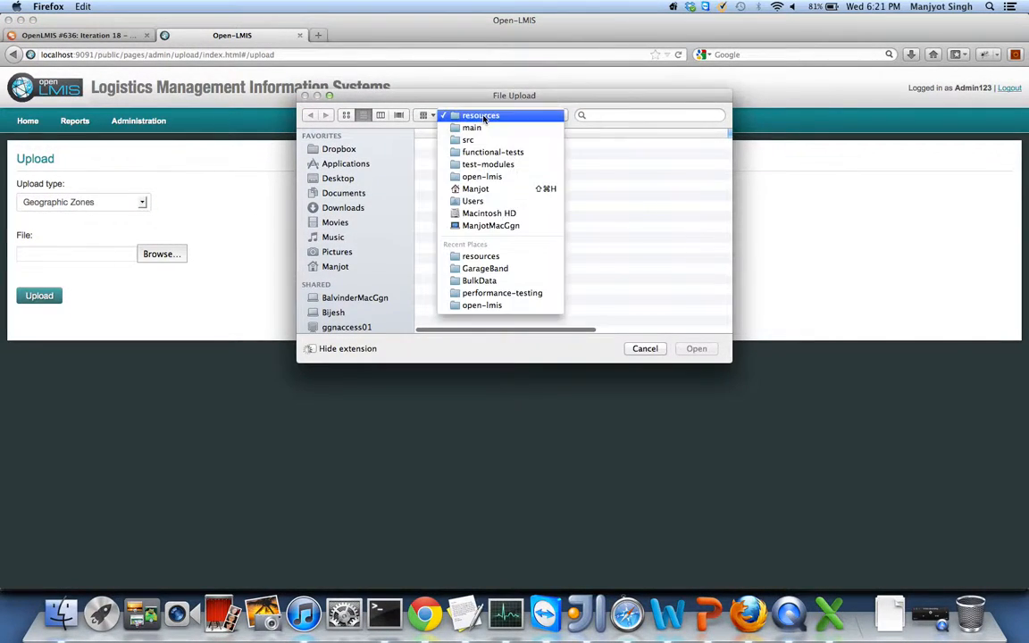
click(473, 188)
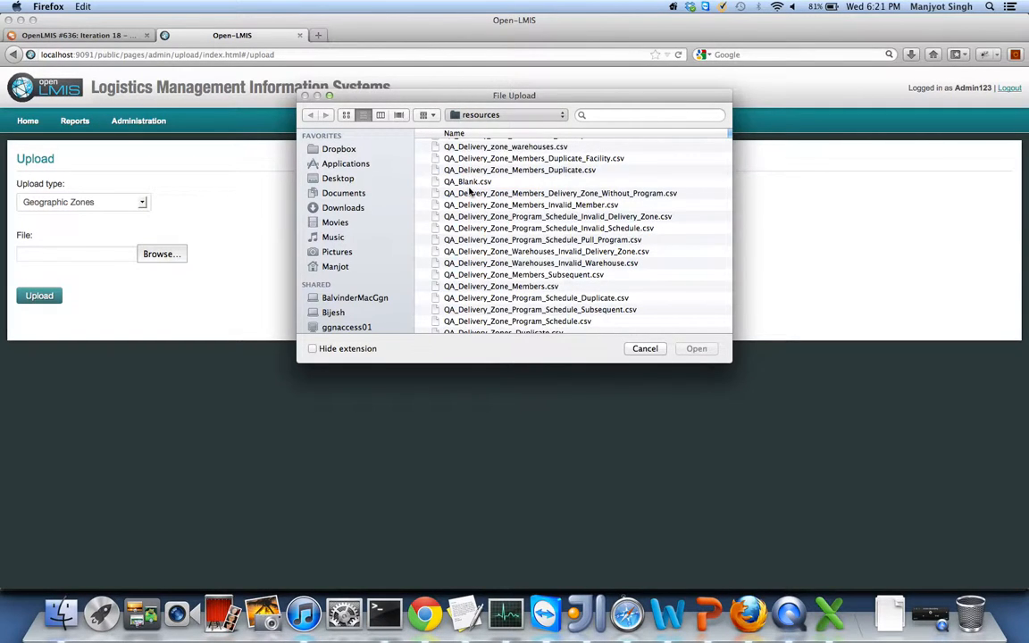
- Look for the Showcase folder in the file chooser, trying a 'showcase' search, then clear the search
scroll(471, 205, up, 3)
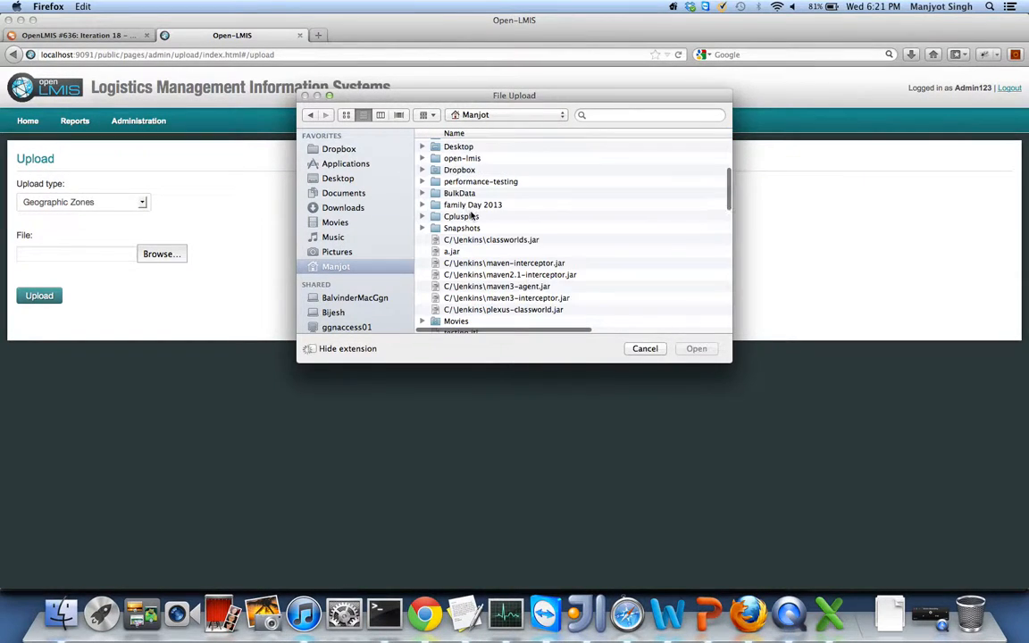
scroll(472, 215, up, 5)
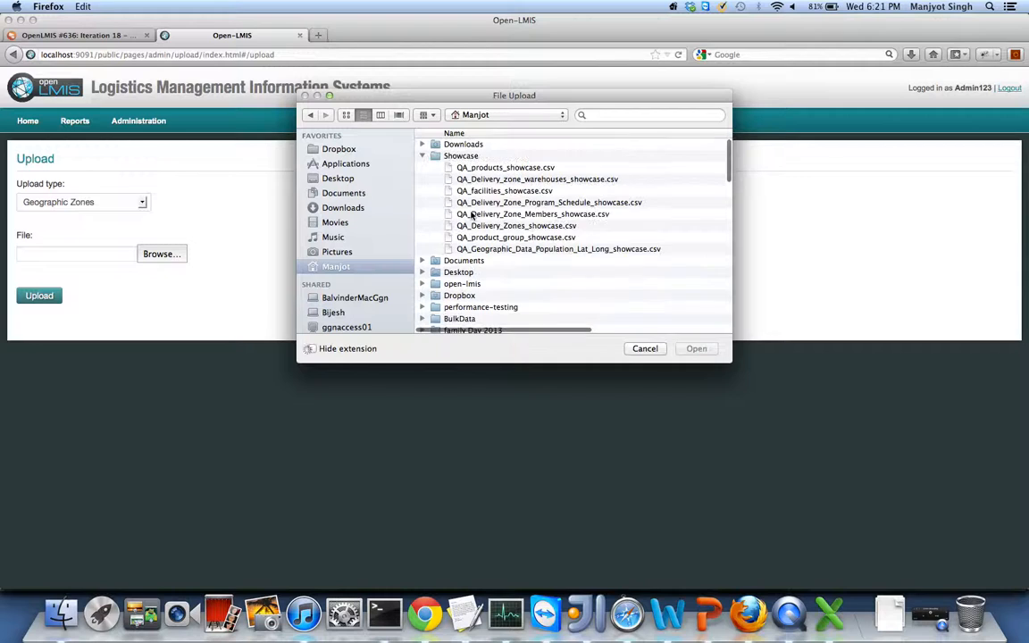
scroll(464, 215, down, 4)
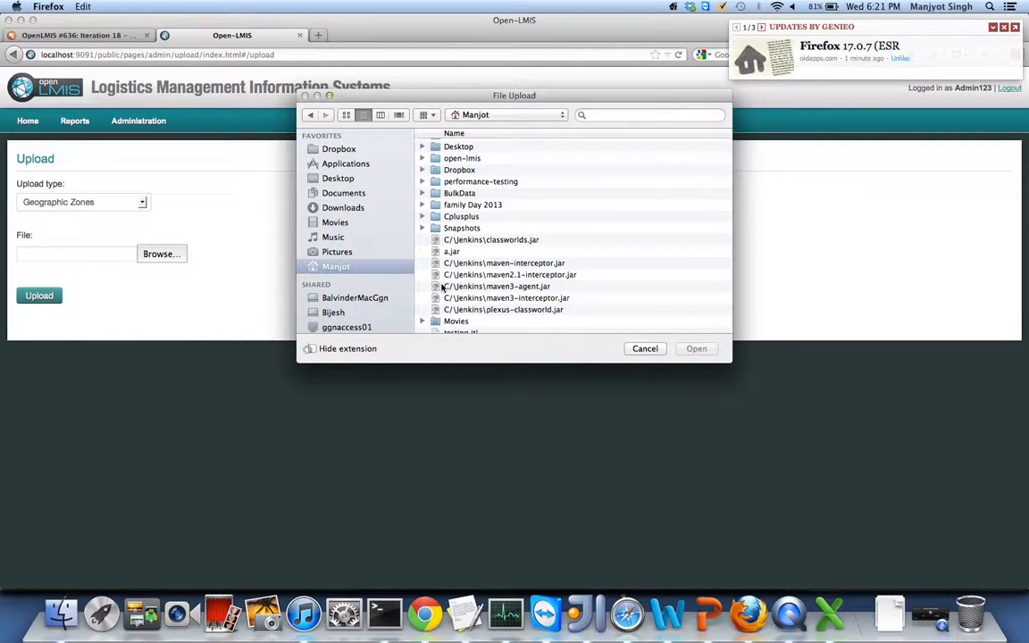
scroll(441, 287, down, 6)
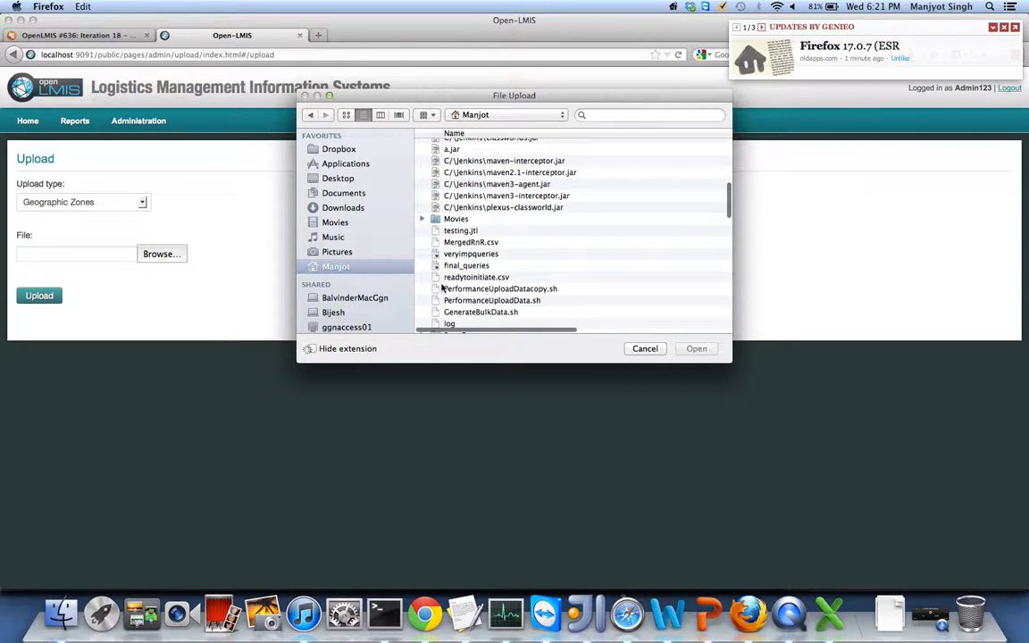
scroll(441, 287, down, 1)
scroll(441, 286, up, 6)
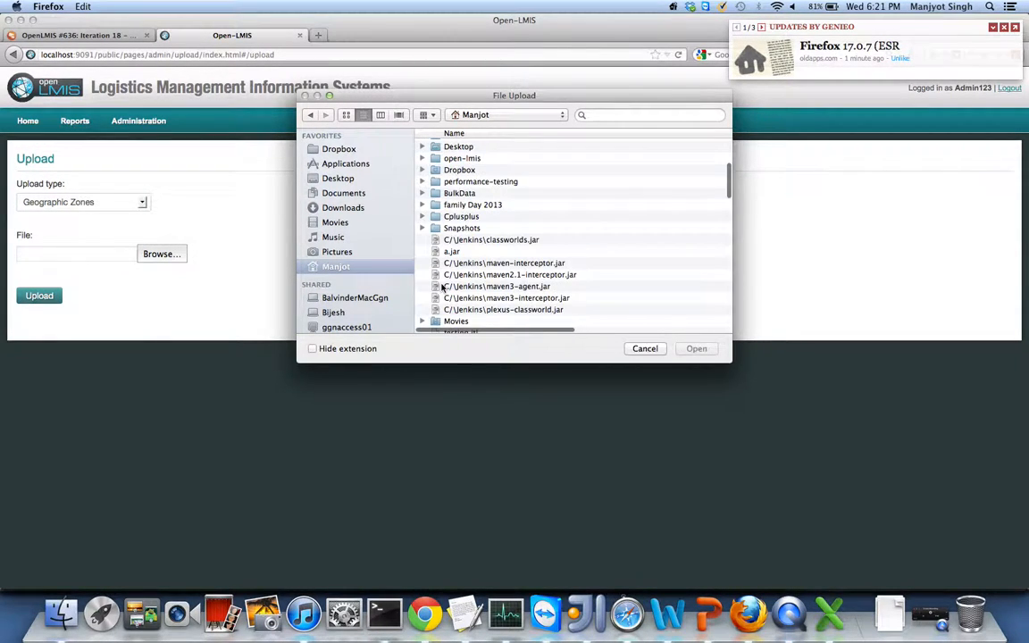
scroll(441, 286, down, 8)
scroll(441, 287, down, 8)
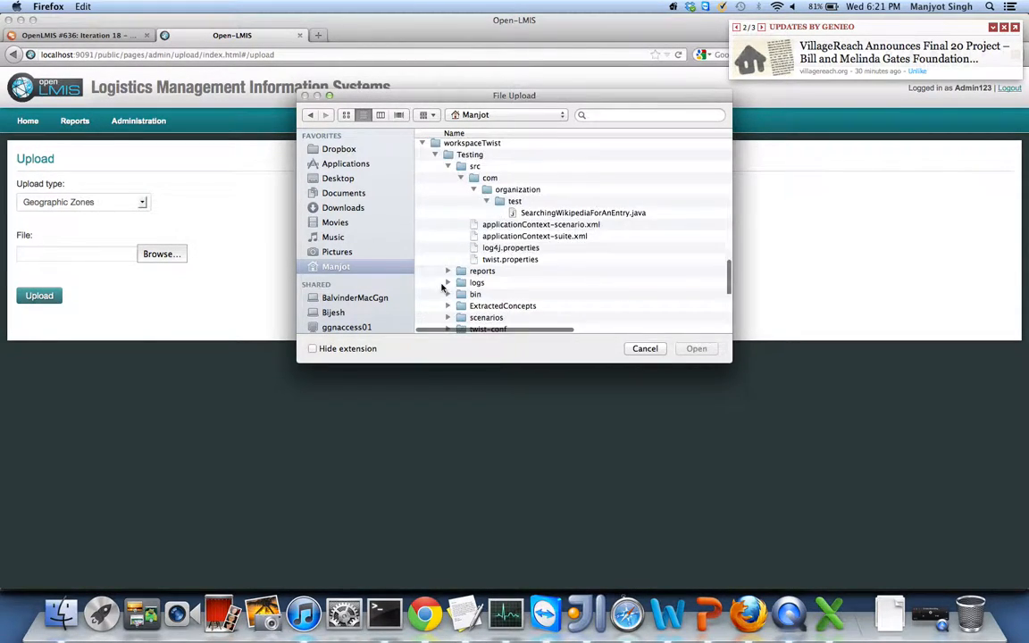
click(459, 224)
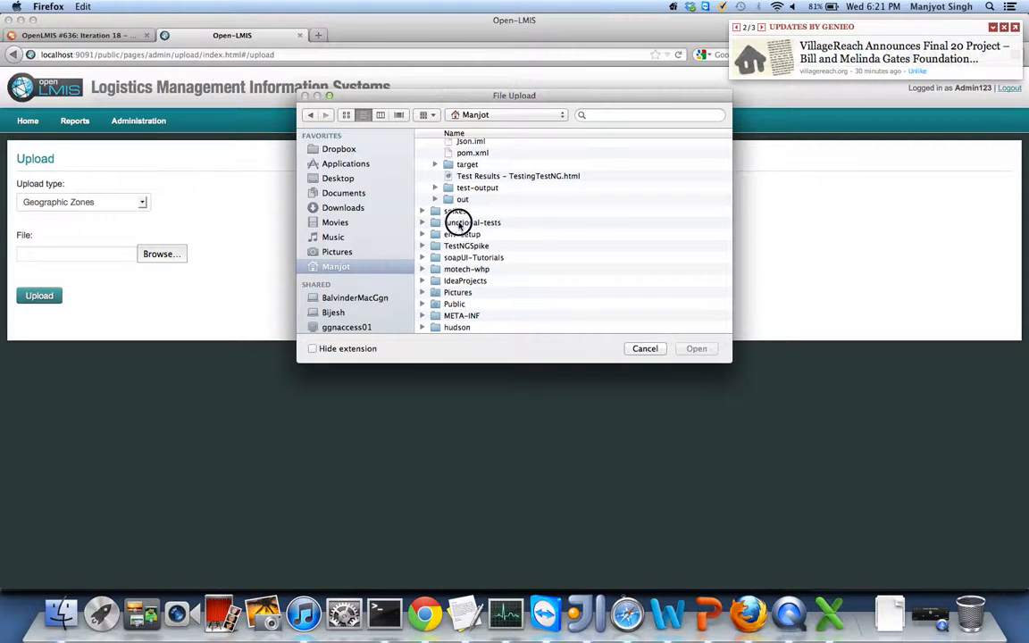
key(s)
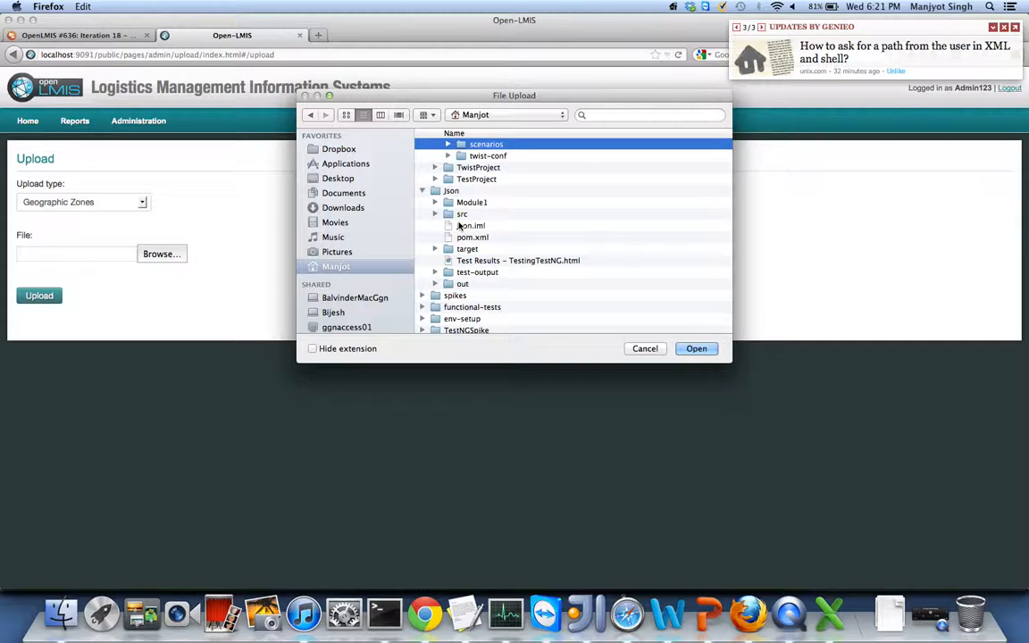
click(613, 114)
text(sh)
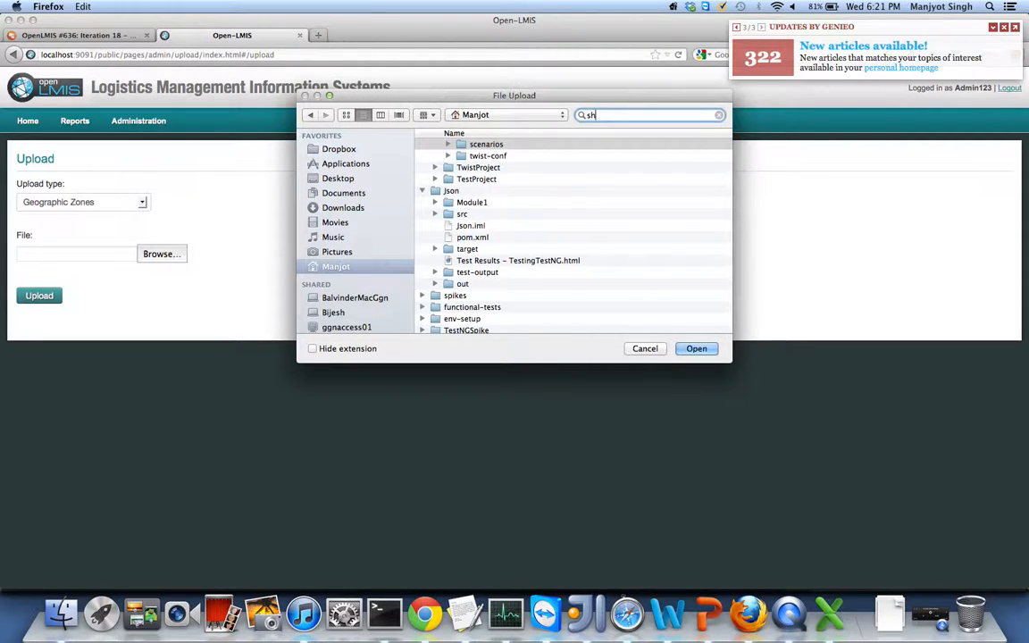
text(owcase)
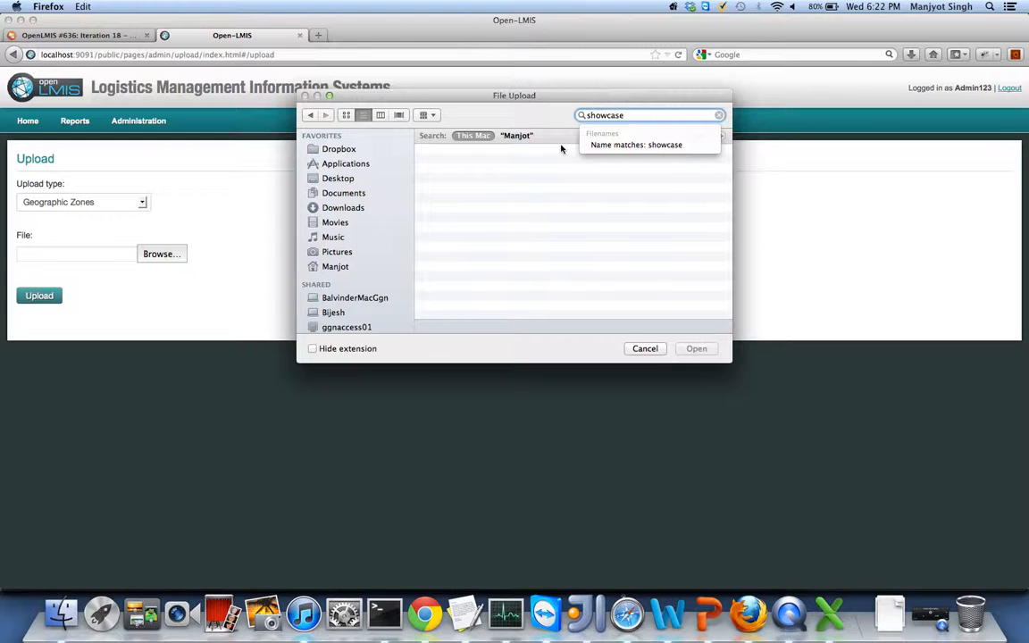
key(BackSpace)
key(BackSpace)
key(BackSpace)
key(BackSpace)
key(BackSpace)
key(BackSpace)
key(BackSpace)
key(BackSpace)
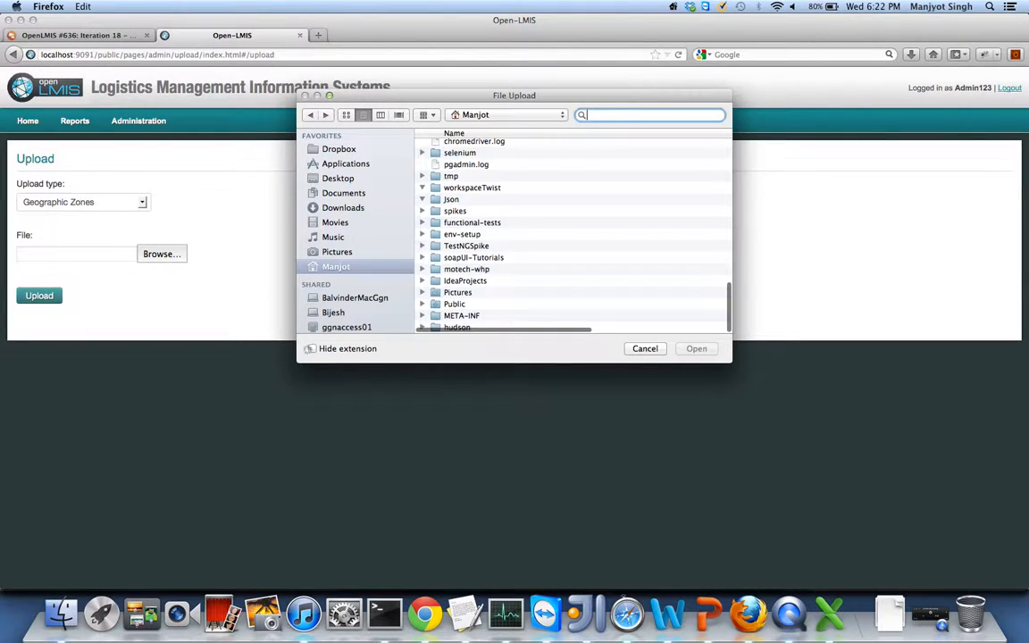
- Open the Showcase folder and choose QA_Geographic_Data_Population_Lat_Long_showcase.csv as the upload file
click(470, 223)
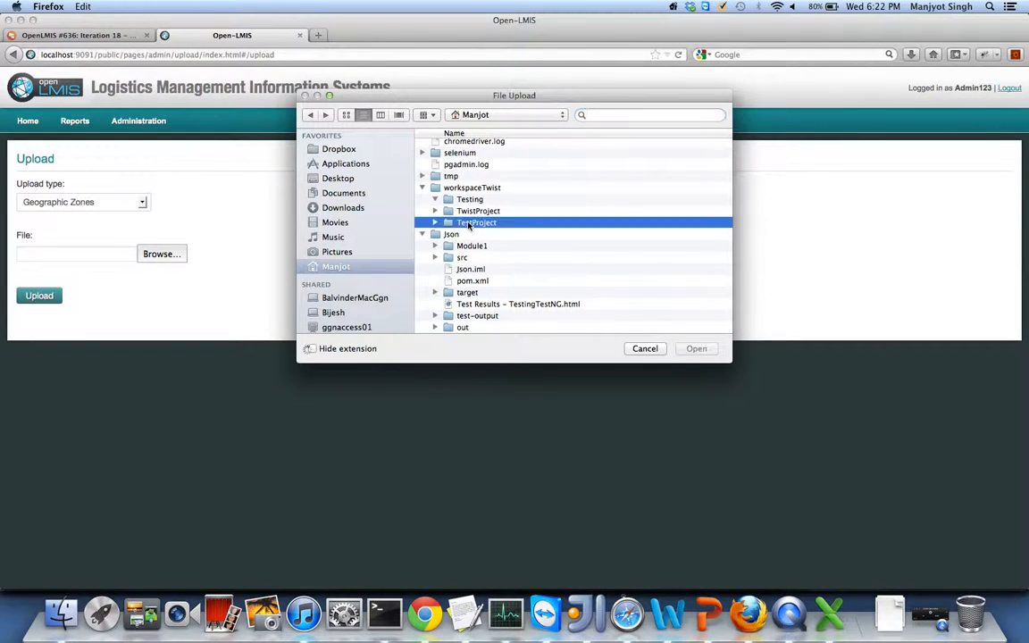
click(435, 200)
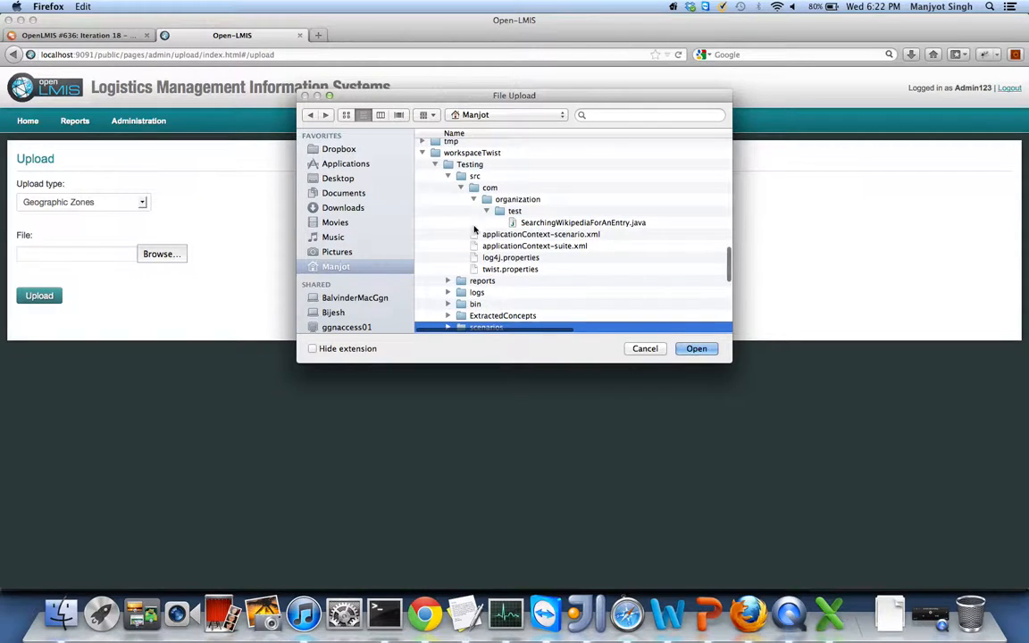
scroll(500, 261, down, 10)
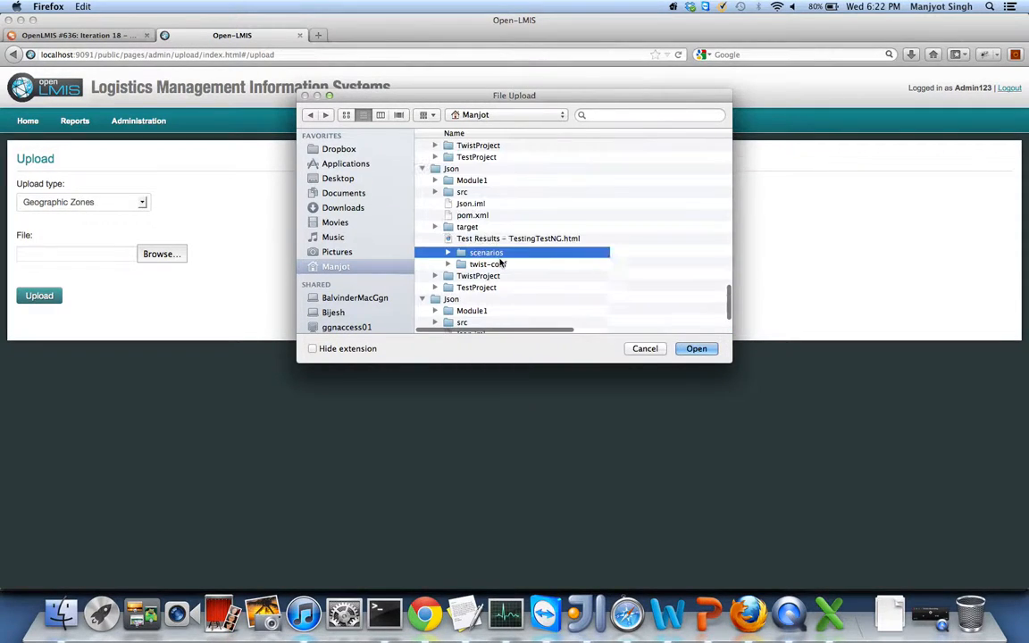
scroll(500, 261, down, 3)
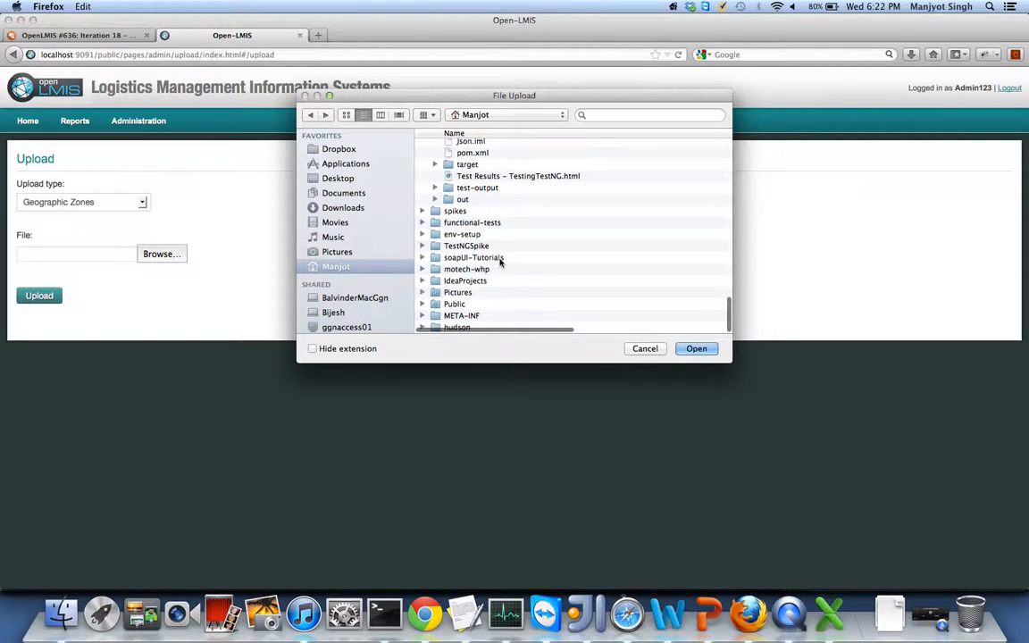
click(345, 115)
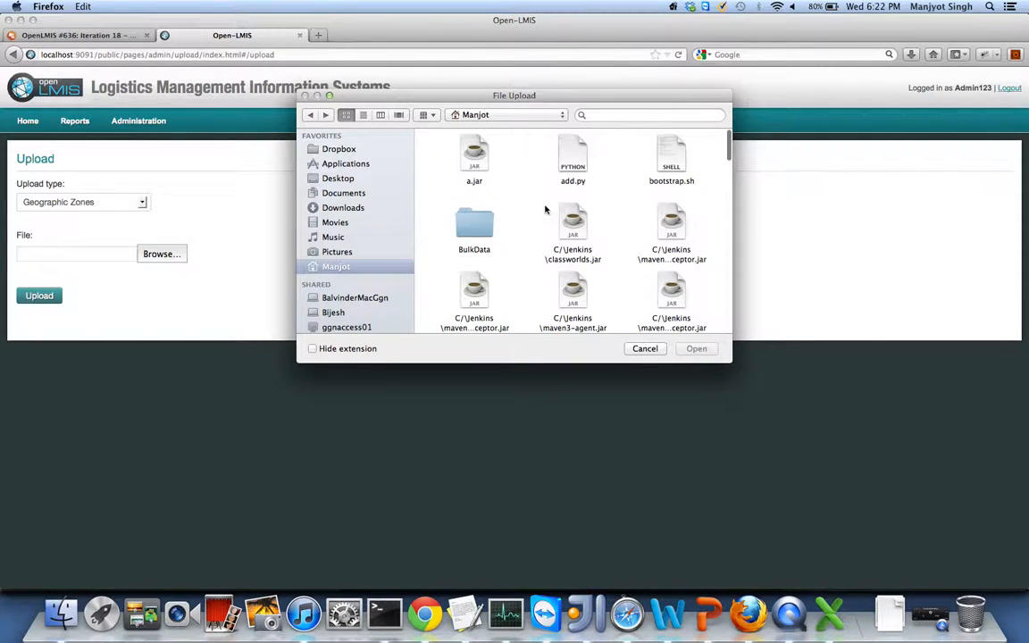
scroll(494, 265, down, 10)
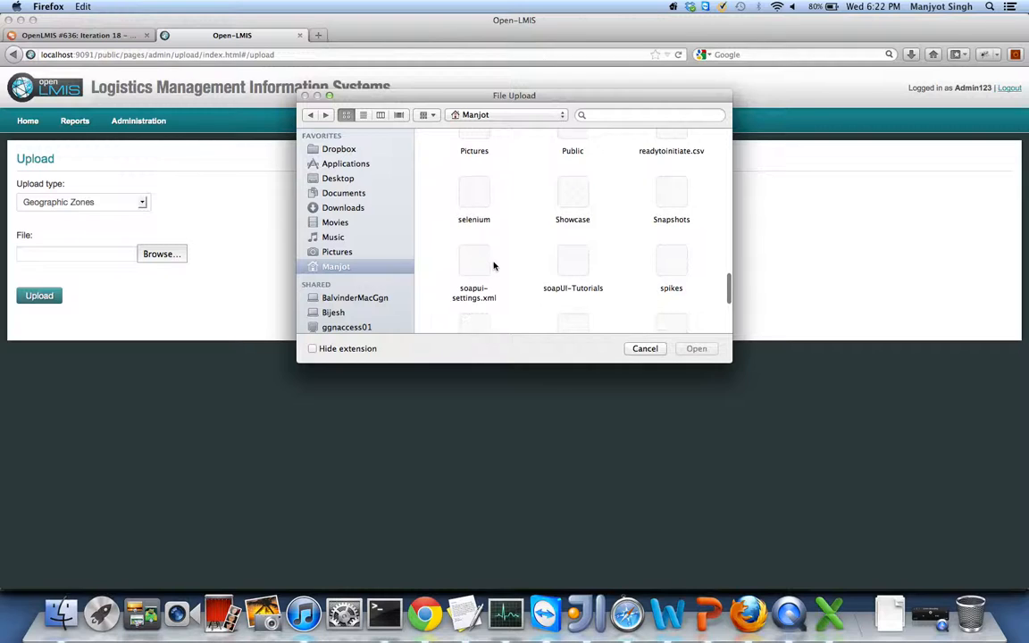
double_click(578, 194)
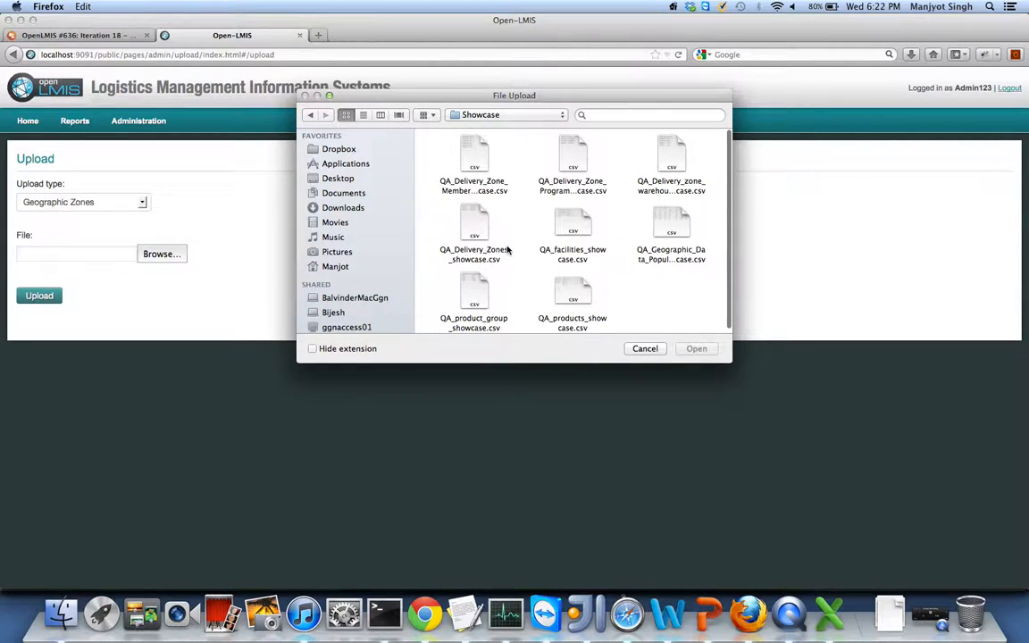
click(671, 228)
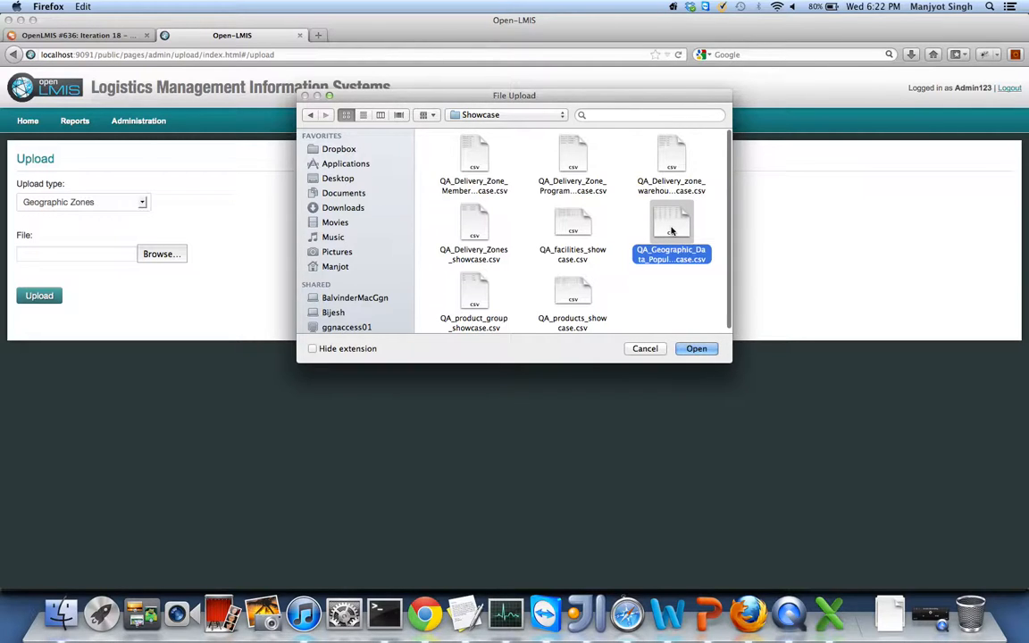
double_click(672, 228)
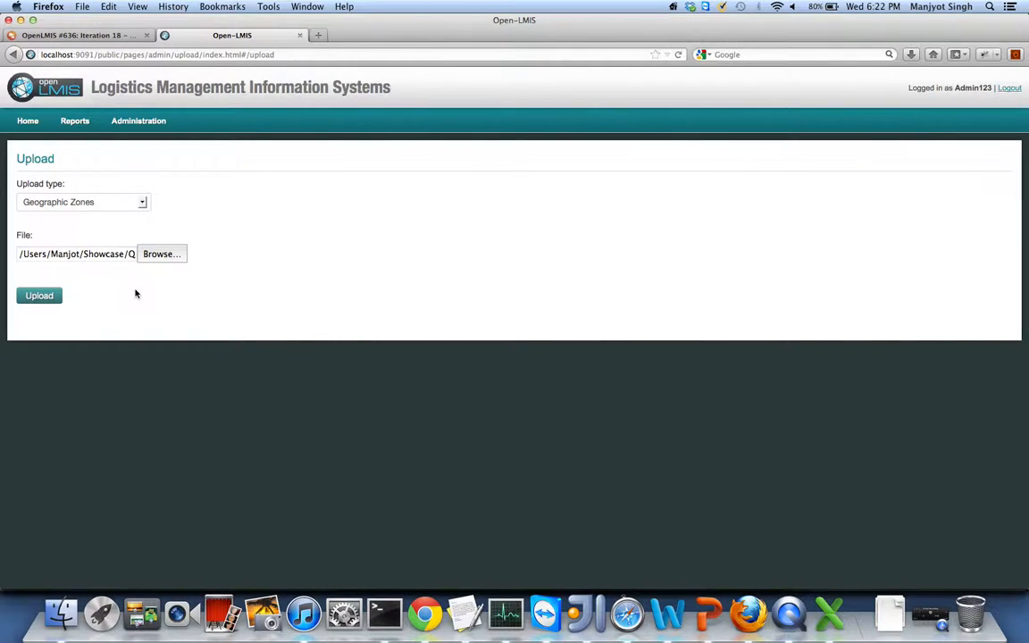
- Upload the Geographic Zones file (13 records created, 0 updated) and bring Finder's Showcase folder forward
click(36, 297)
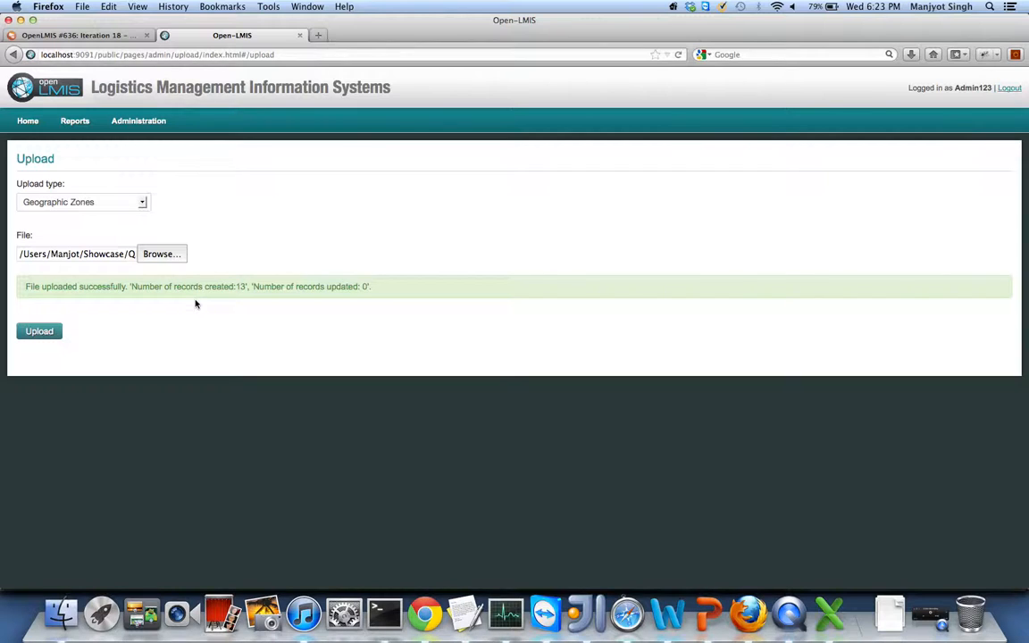
click(61, 614)
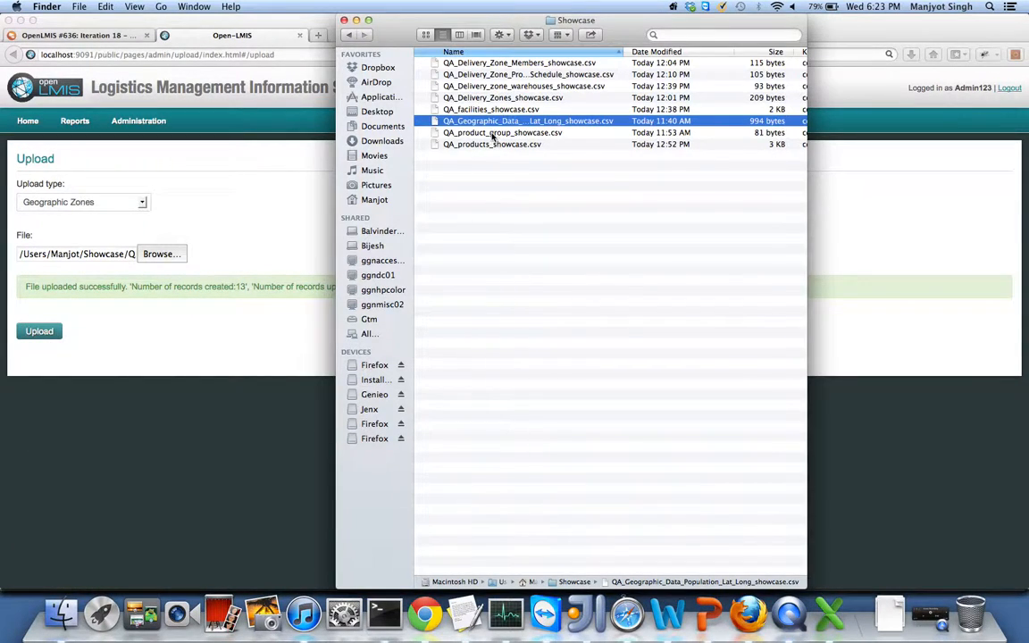
- Review QA_product_group_showcase.csv at 200% zoom in Excel, then return to the OpenLMIS upload page
click(492, 134)
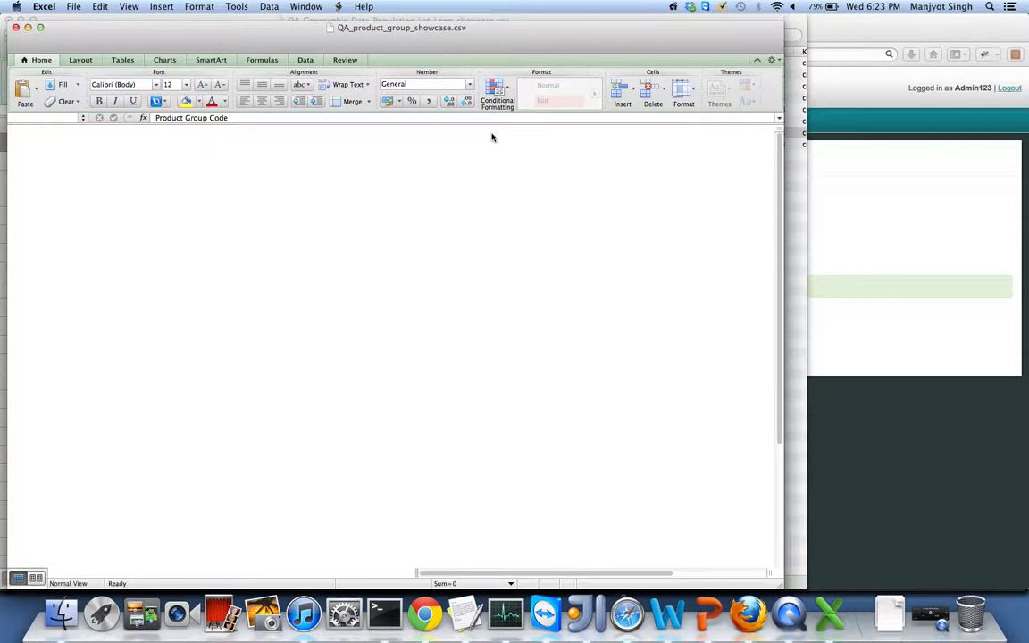
click(379, 44)
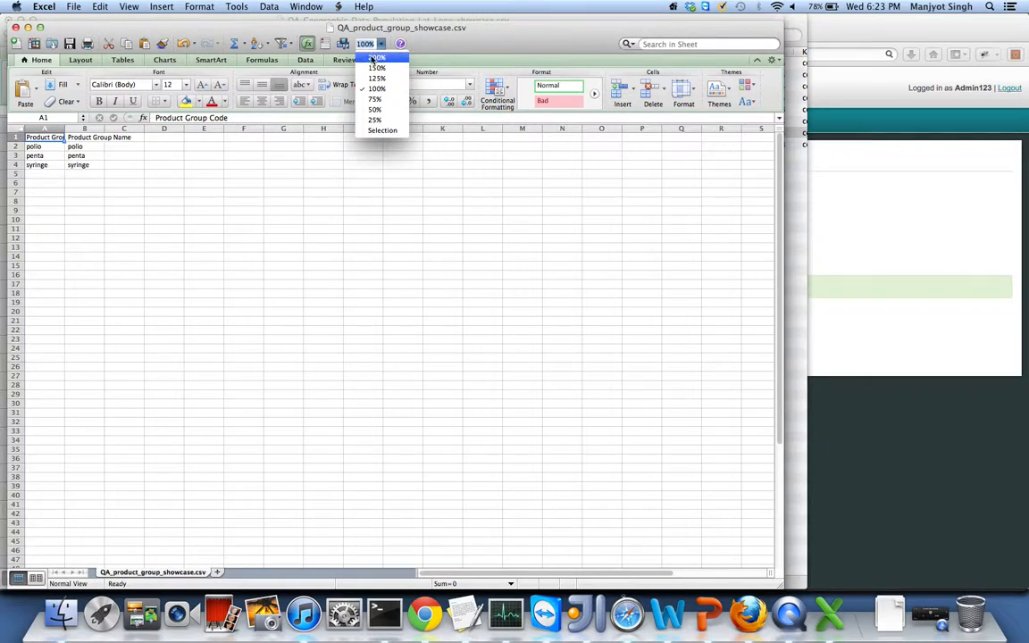
click(372, 61)
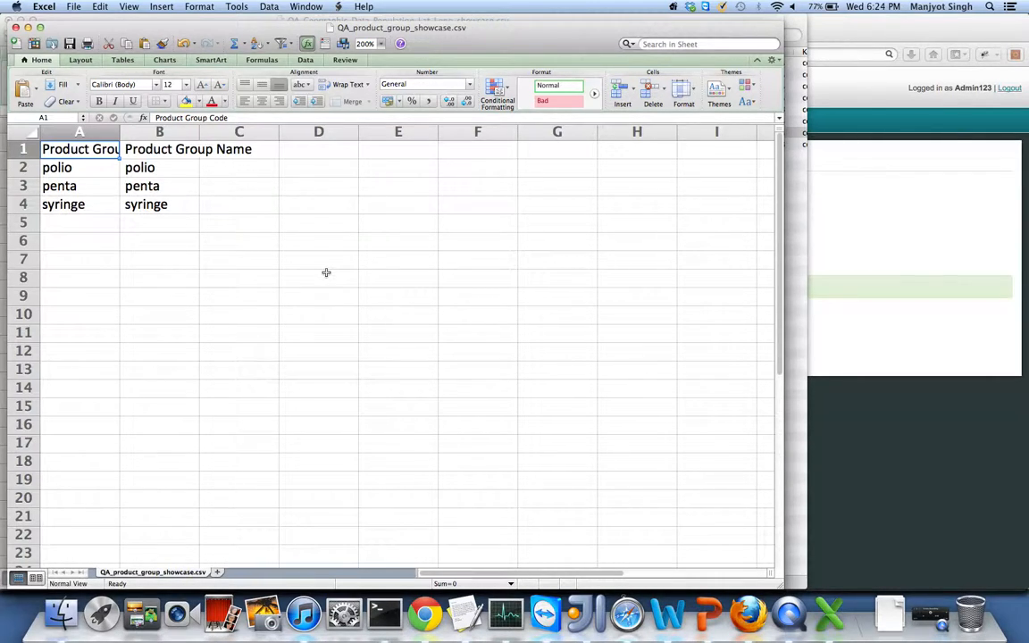
right_click(707, 612)
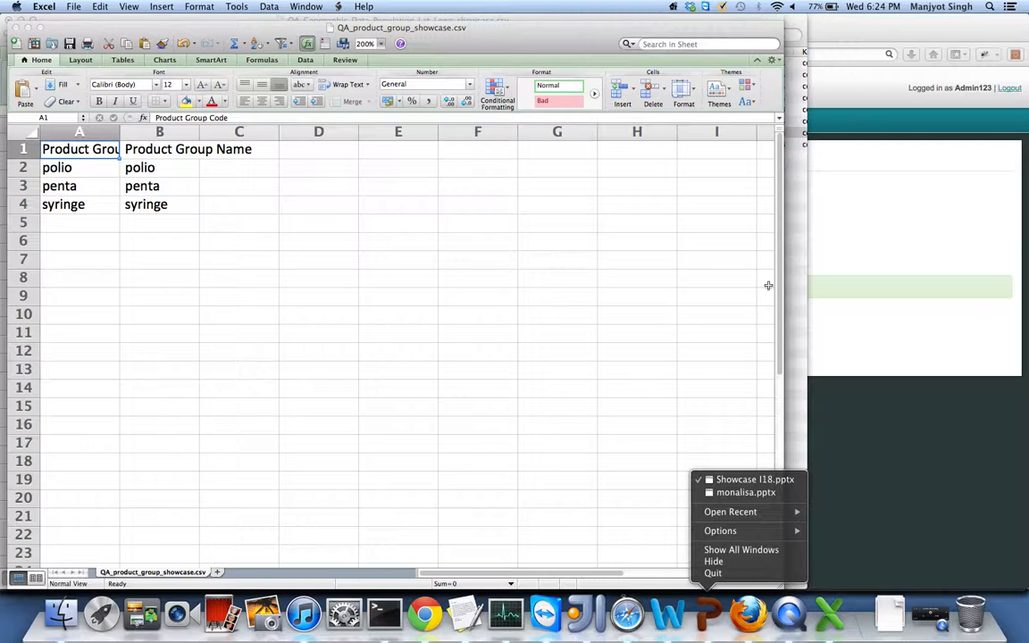
click(852, 324)
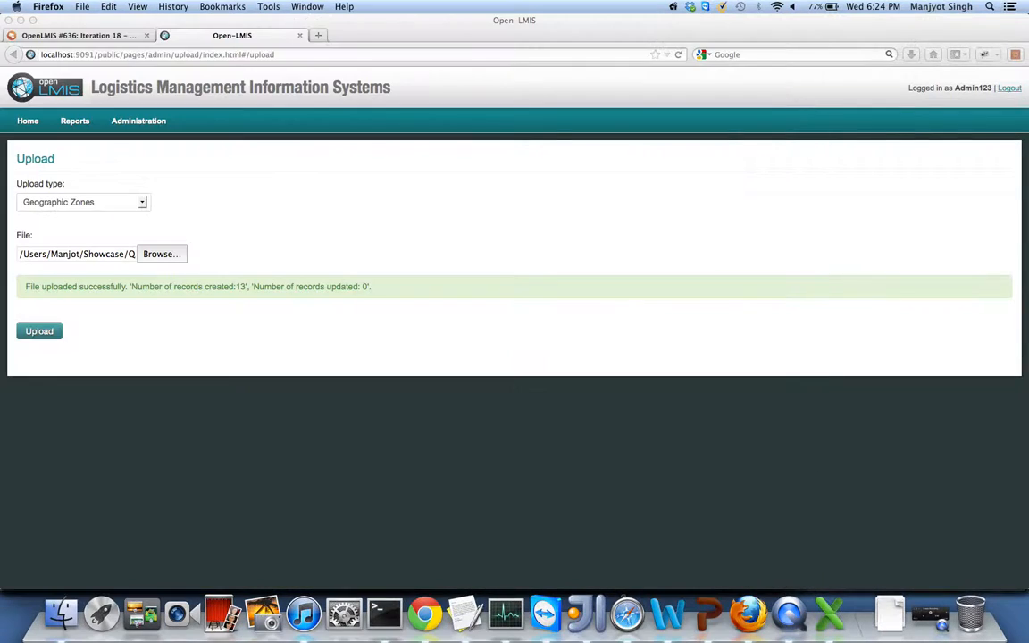
- Open QA_products_showcase.csv at 200% zoom and check the Product Group value in cell AV2
click(61, 613)
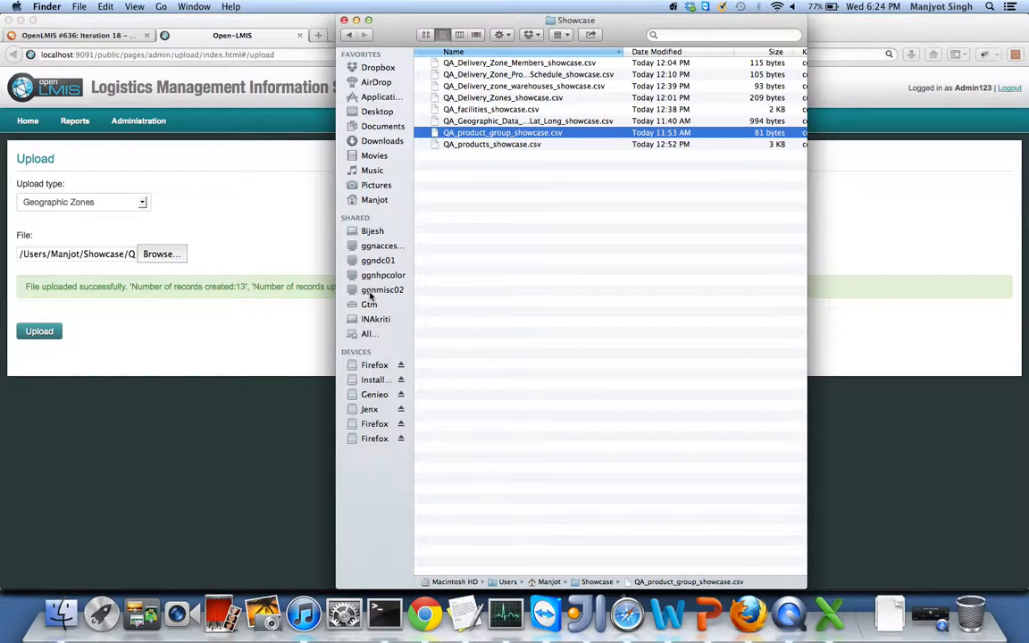
double_click(482, 133)
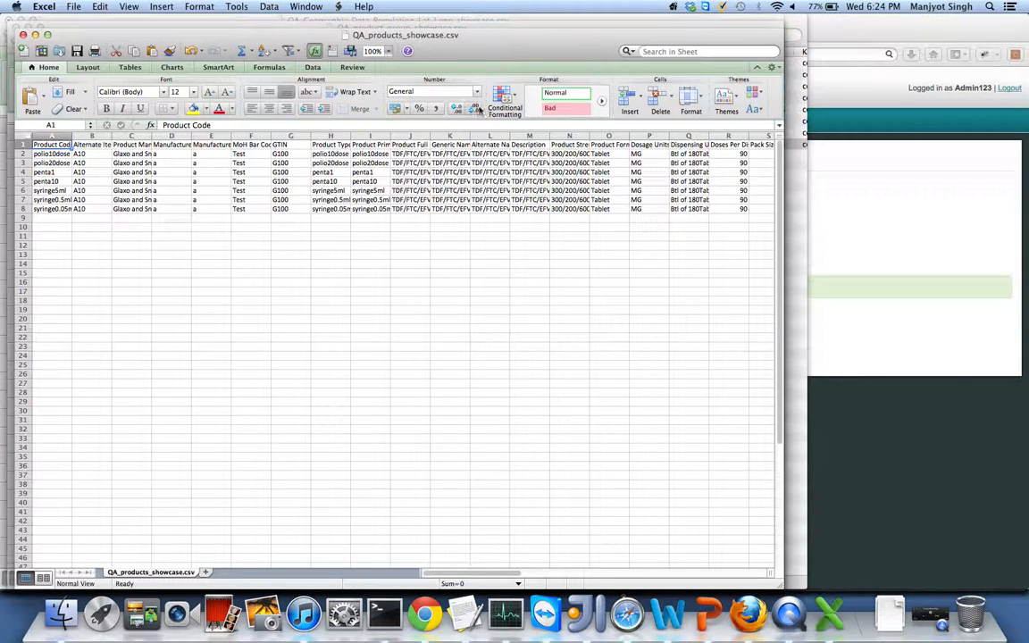
click(387, 50)
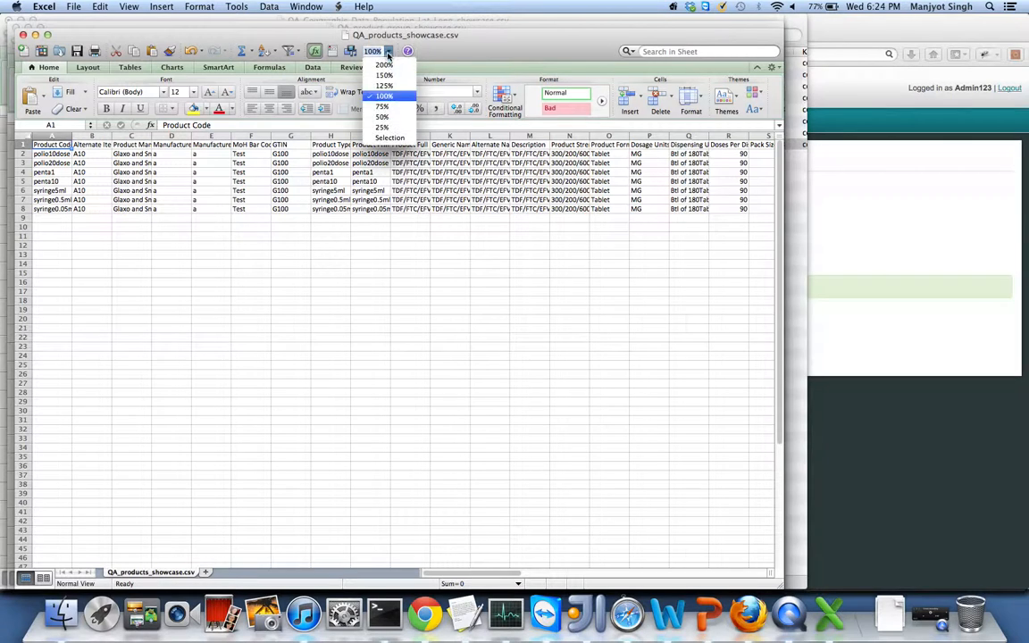
click(381, 66)
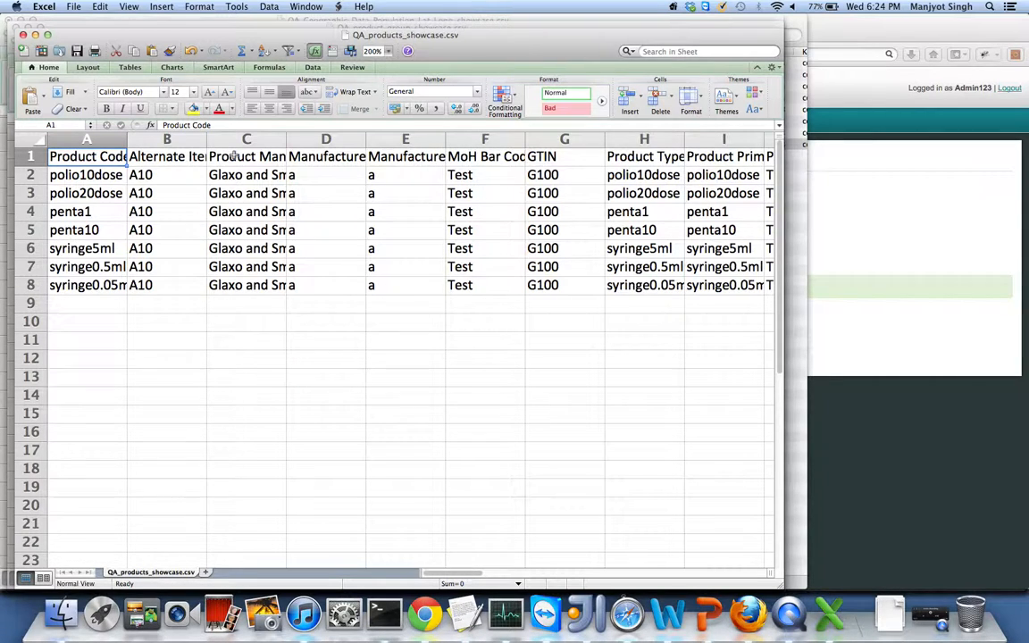
scroll(406, 160, right, 15)
scroll(449, 173, right, 20)
scroll(449, 173, left, 18)
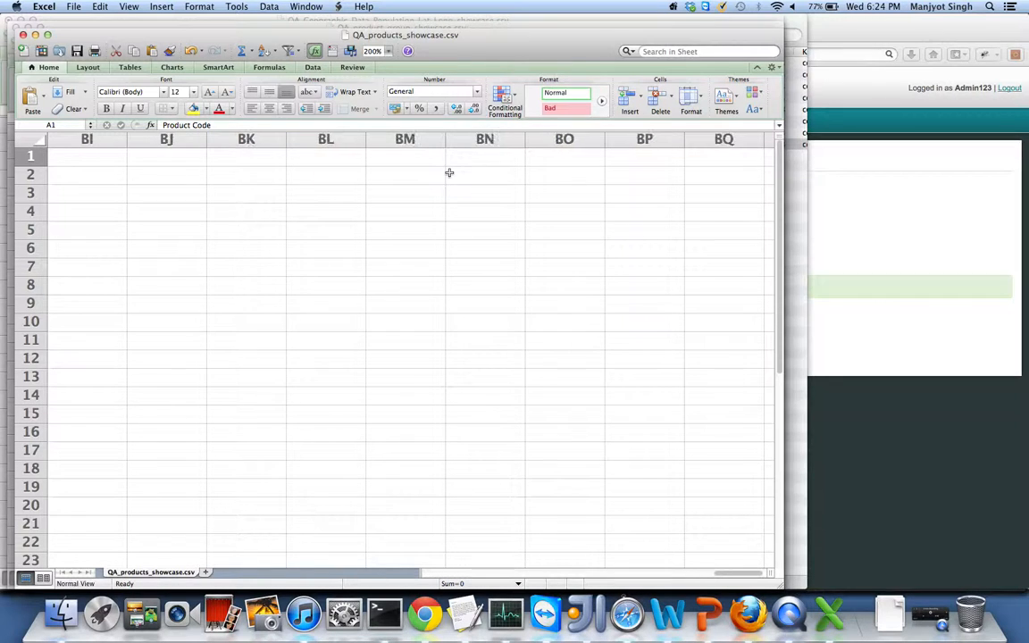
scroll(449, 173, left, 5)
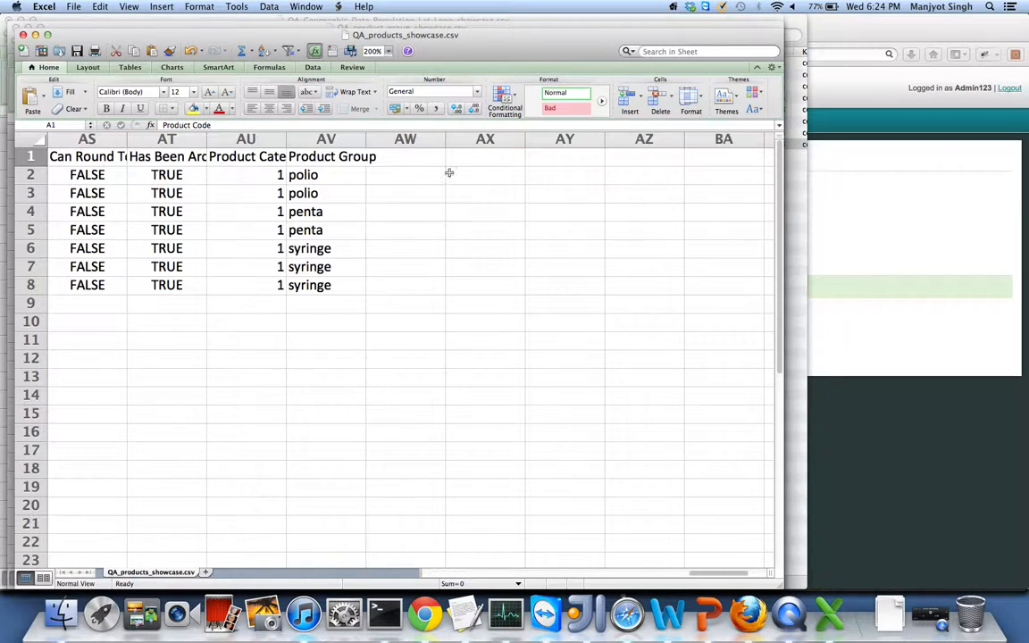
click(304, 175)
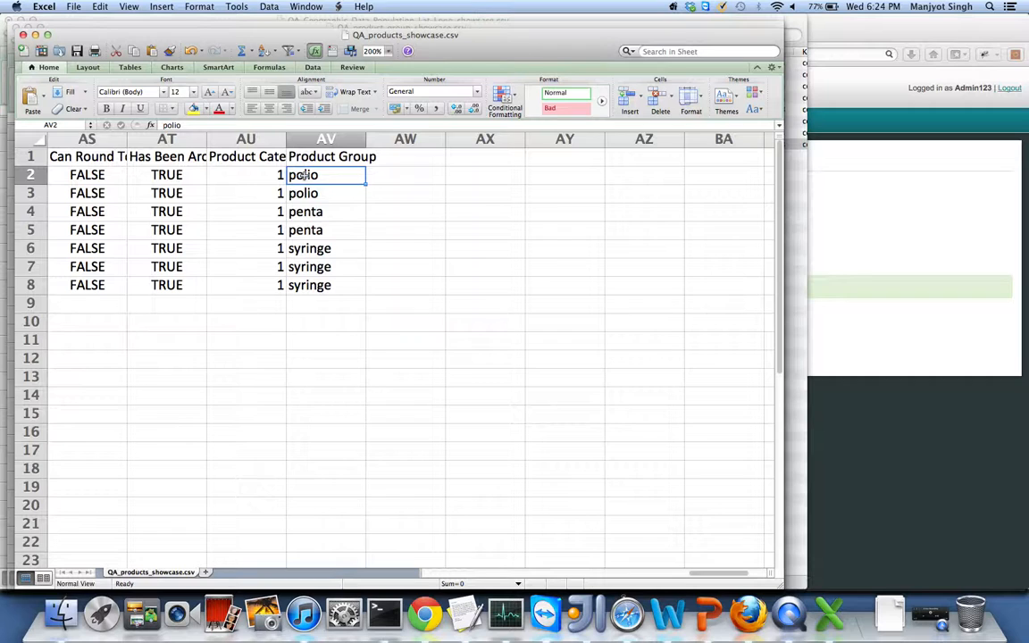
scroll(300, 196, left, 15)
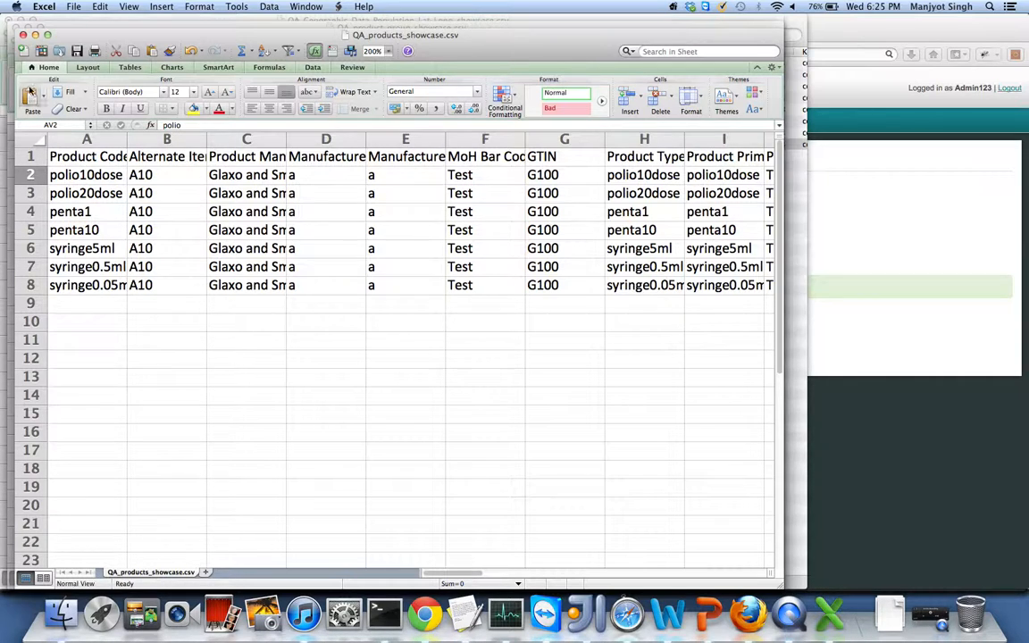
- Close the products and product group CSVs and return to the OpenLMIS upload page
click(24, 36)
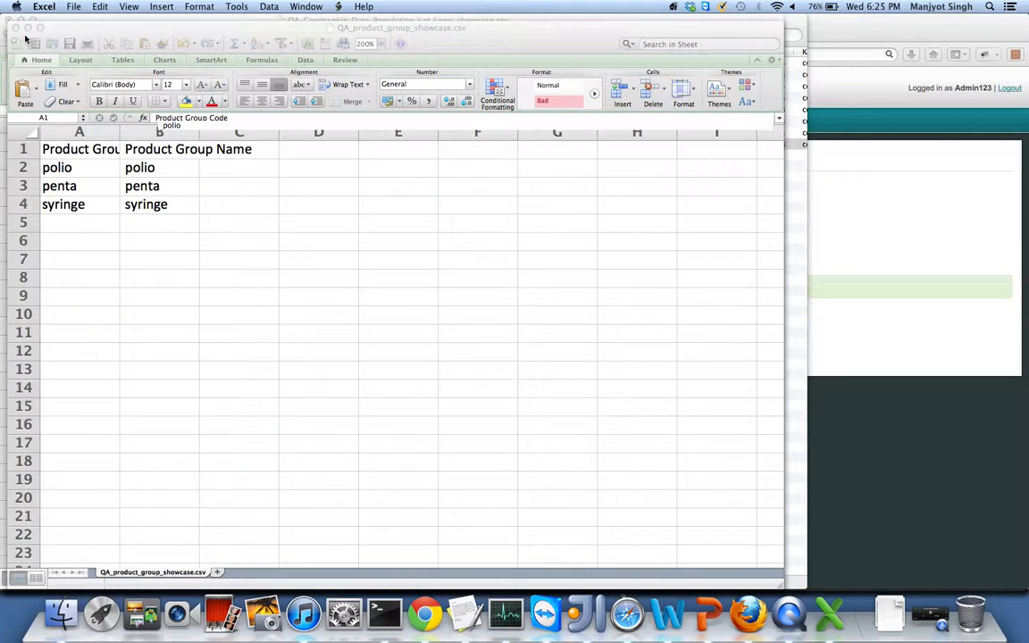
click(16, 30)
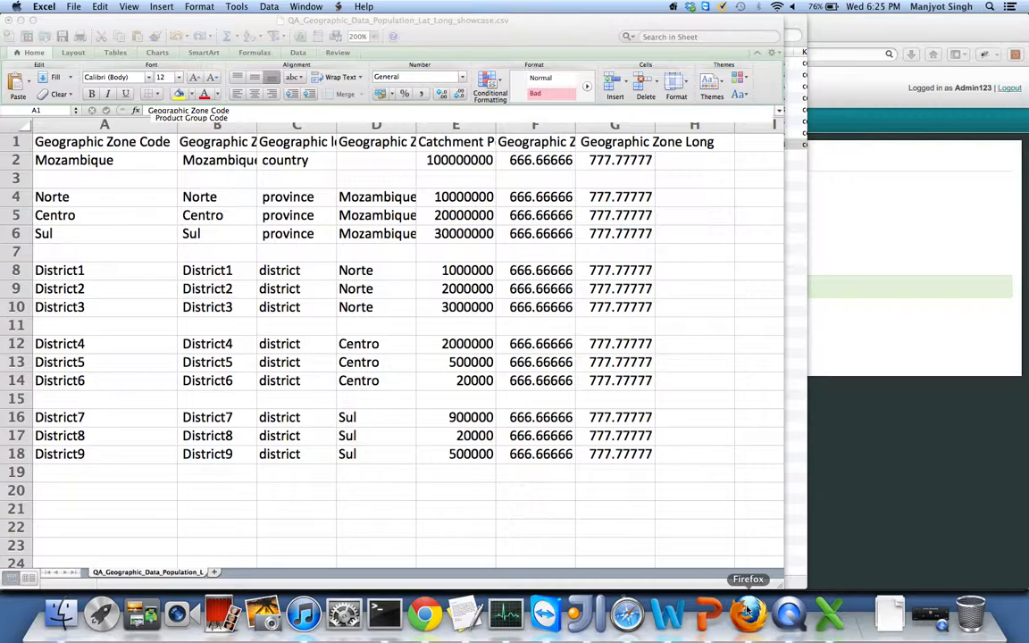
click(748, 612)
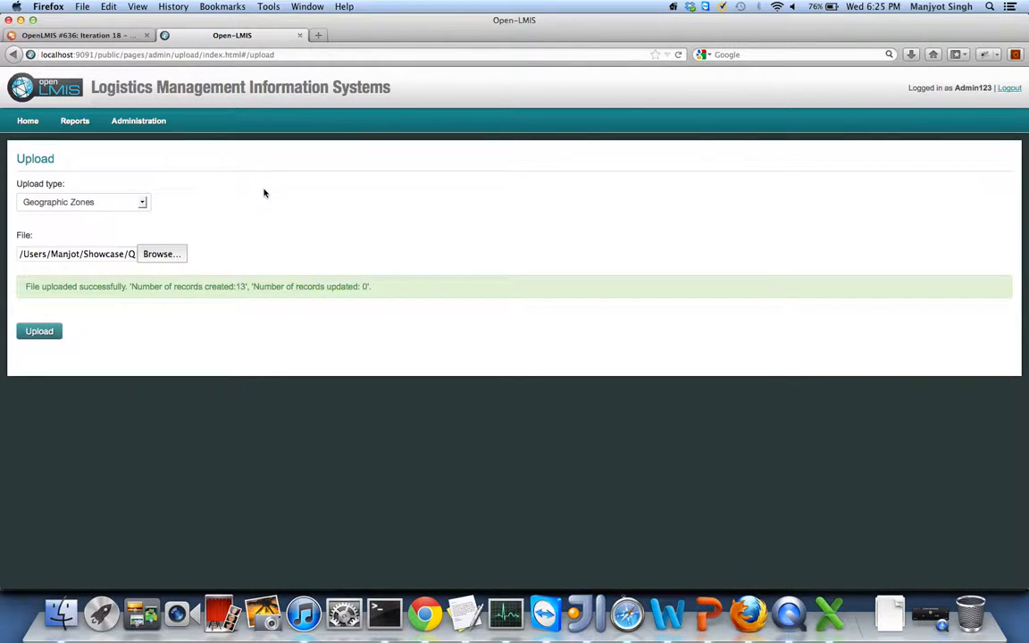
- Upload QA_product_group_showcase.csv as Product Groups, creating 3 records and updating 0
click(120, 202)
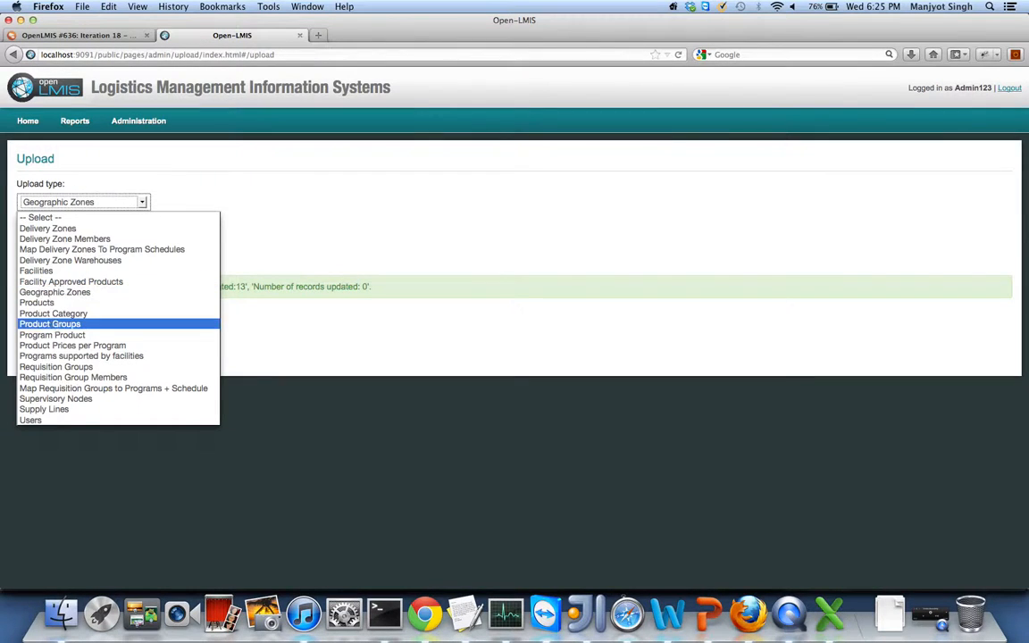
click(50, 323)
click(162, 255)
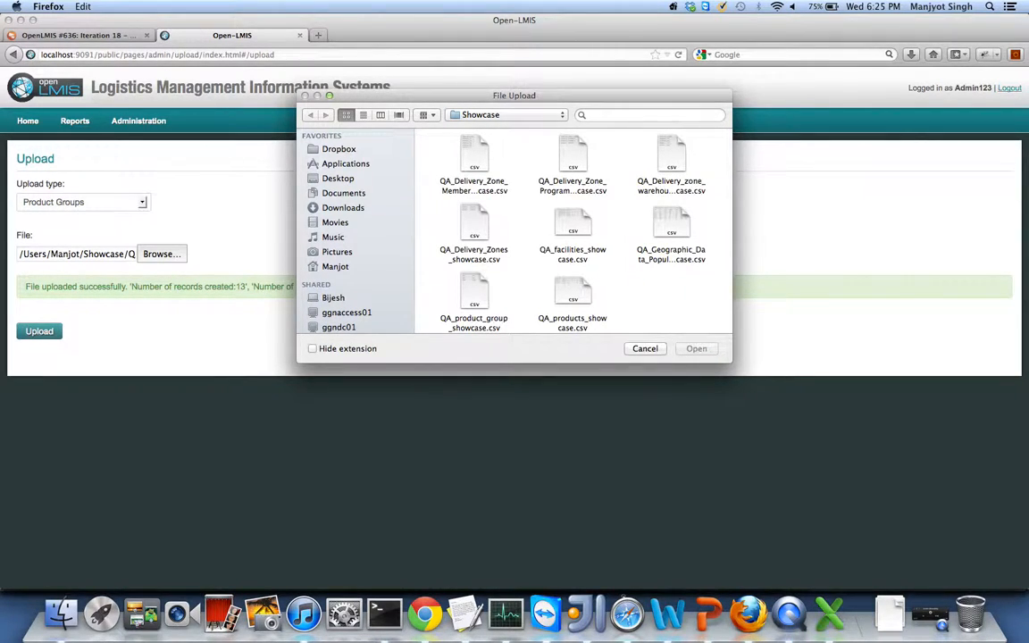
double_click(475, 295)
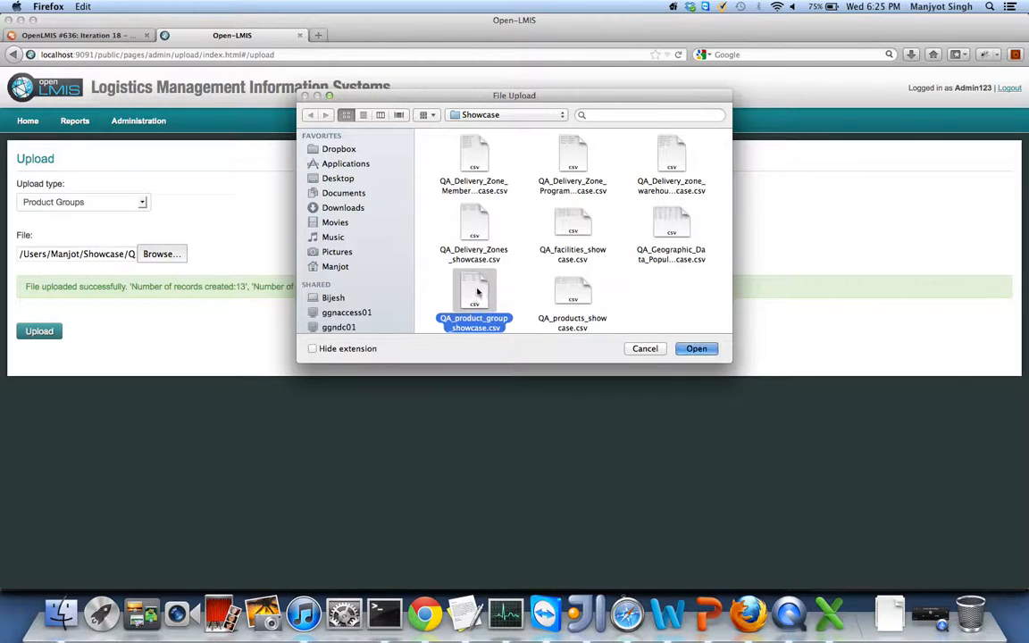
click(38, 334)
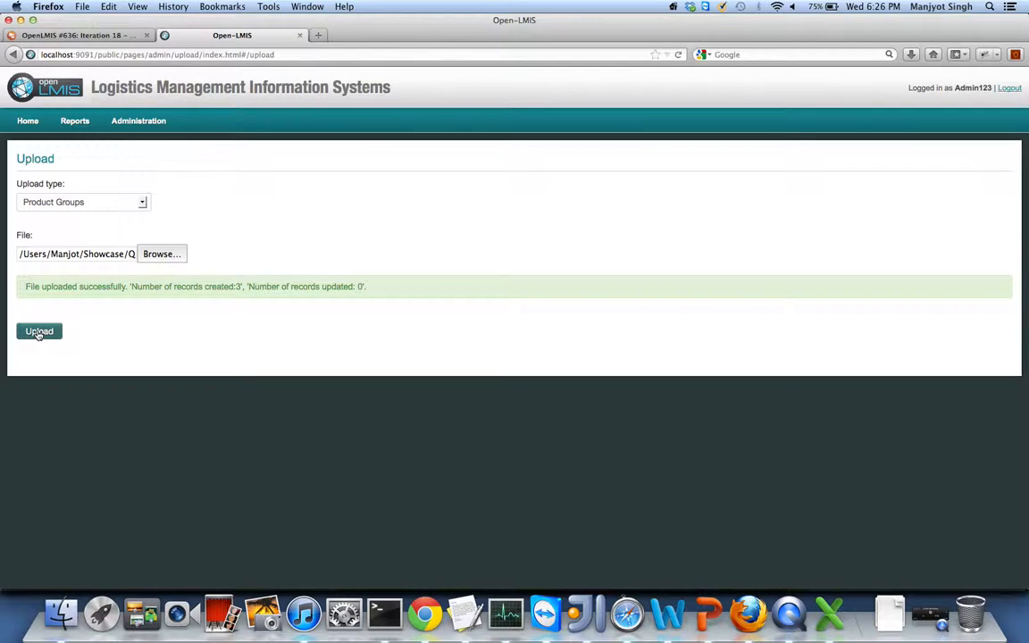
- Upload QA_products_showcase.csv as Products, creating 7 records and updating 0
click(48, 206)
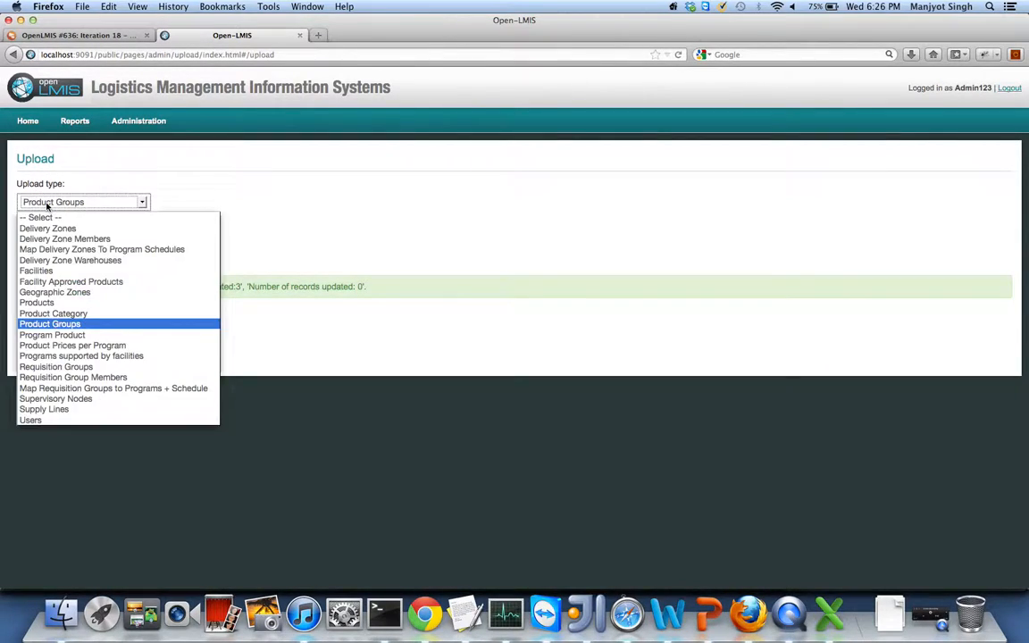
click(40, 268)
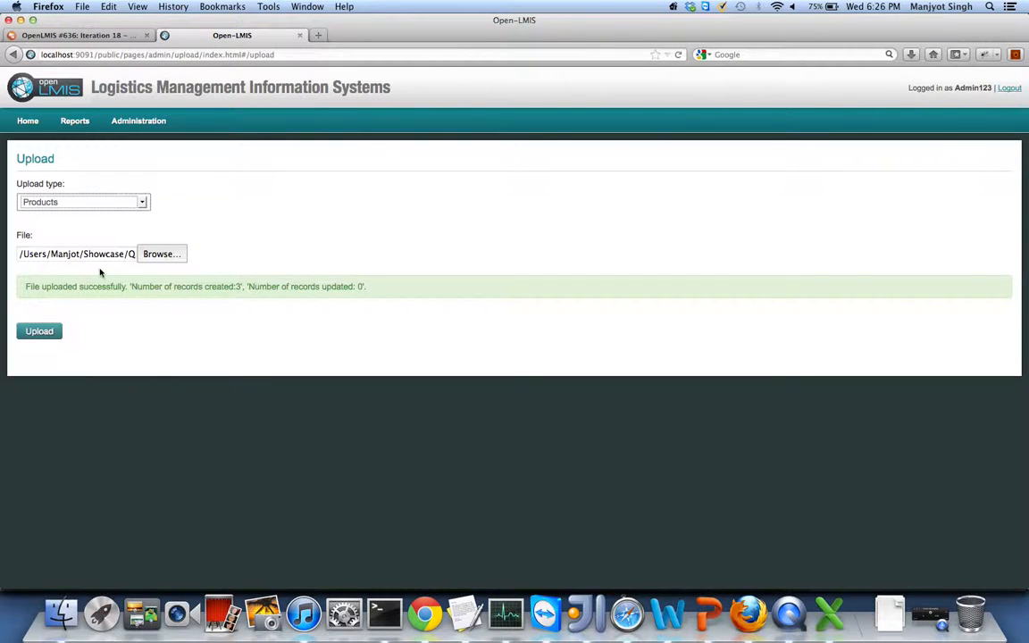
click(157, 254)
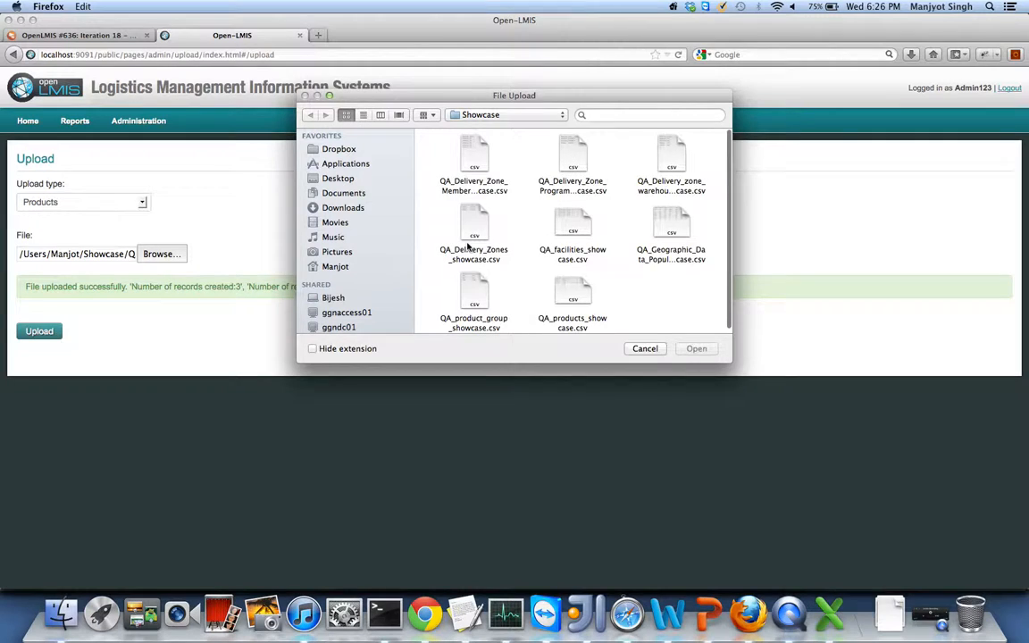
click(573, 291)
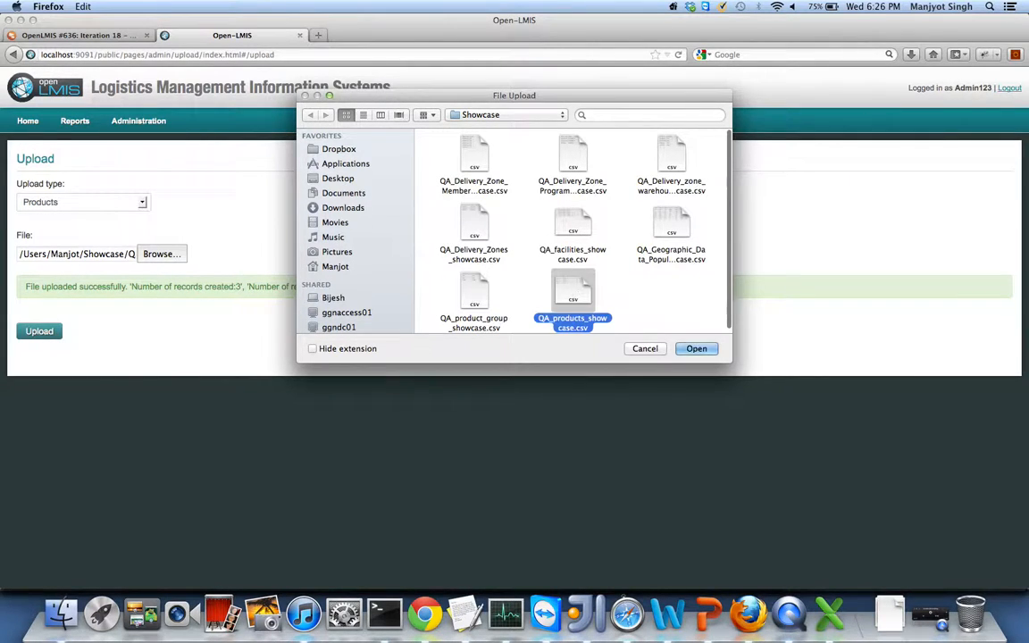
double_click(573, 290)
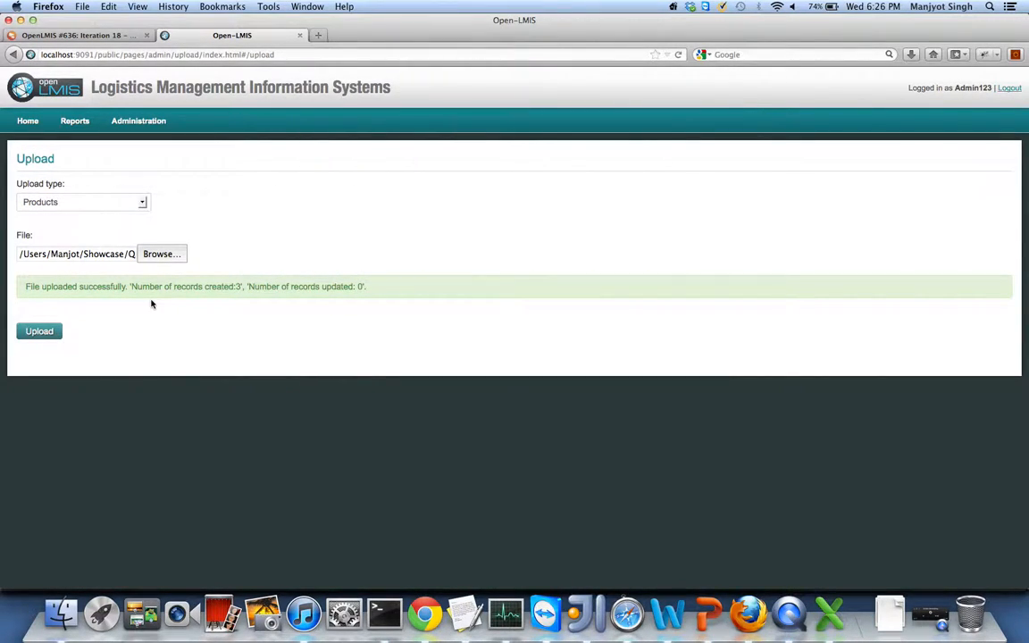
click(39, 331)
right_click(708, 614)
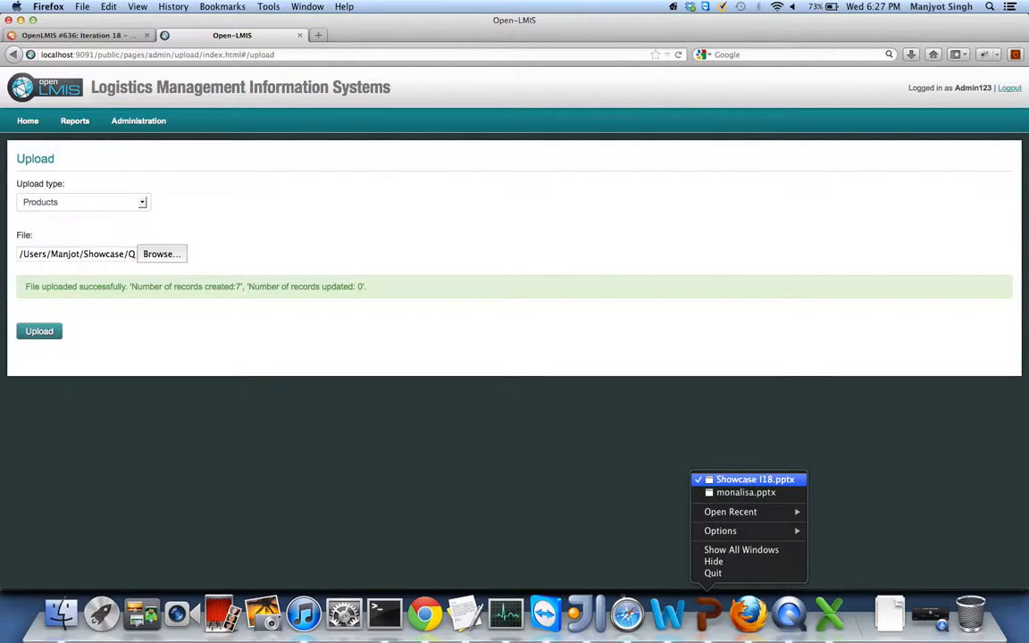
- Bring Showcase I18.pptx forward in PowerPoint, showing the Mozambique chart on slide 1
click(748, 479)
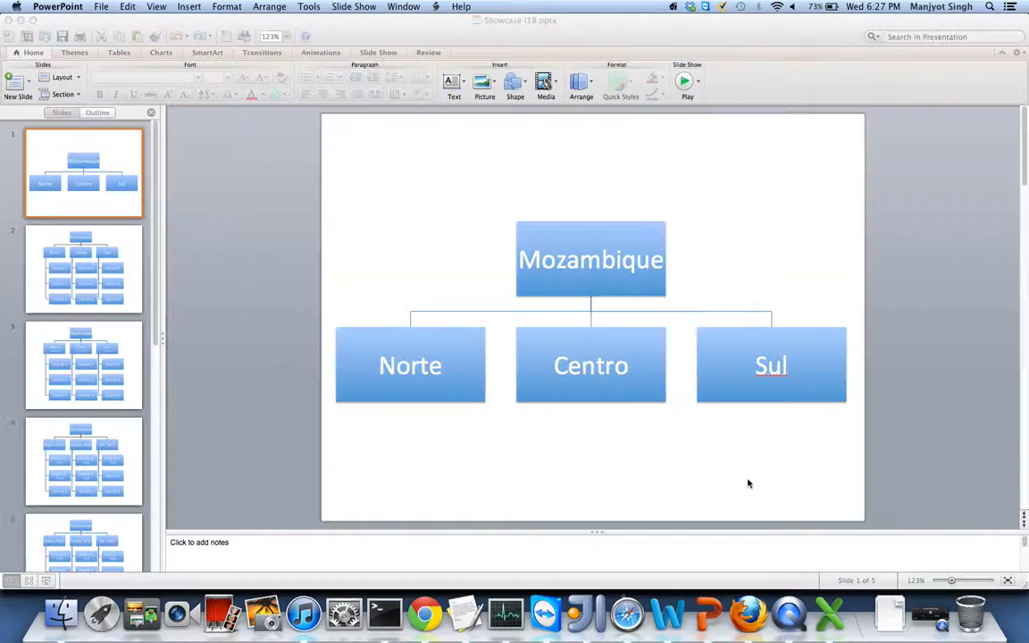
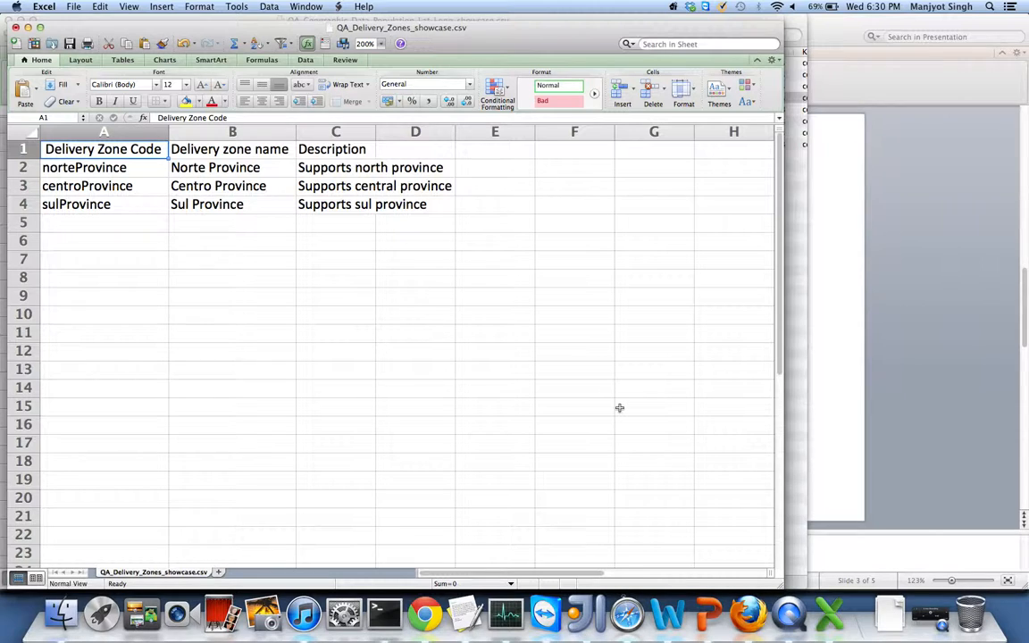
- Return to Firefox's OpenLMIS Upload page, which confirms 7 Products records created
click(749, 614)
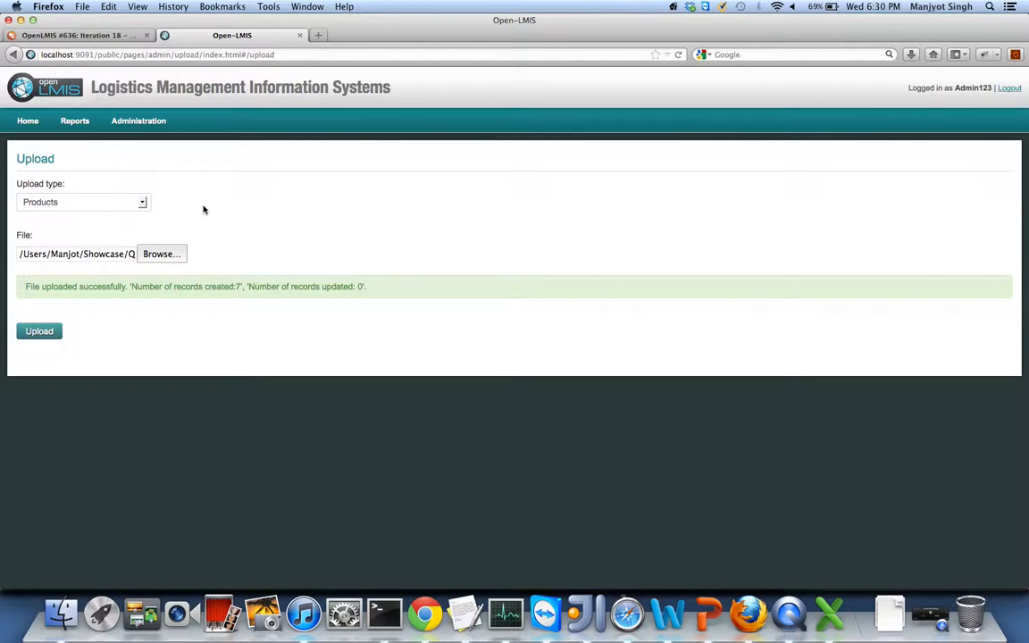
- Upload QA_Delivery_Zones_showcase.csv as Delivery Zones, creating 3 records, then view its spreadsheet in Excel
click(86, 203)
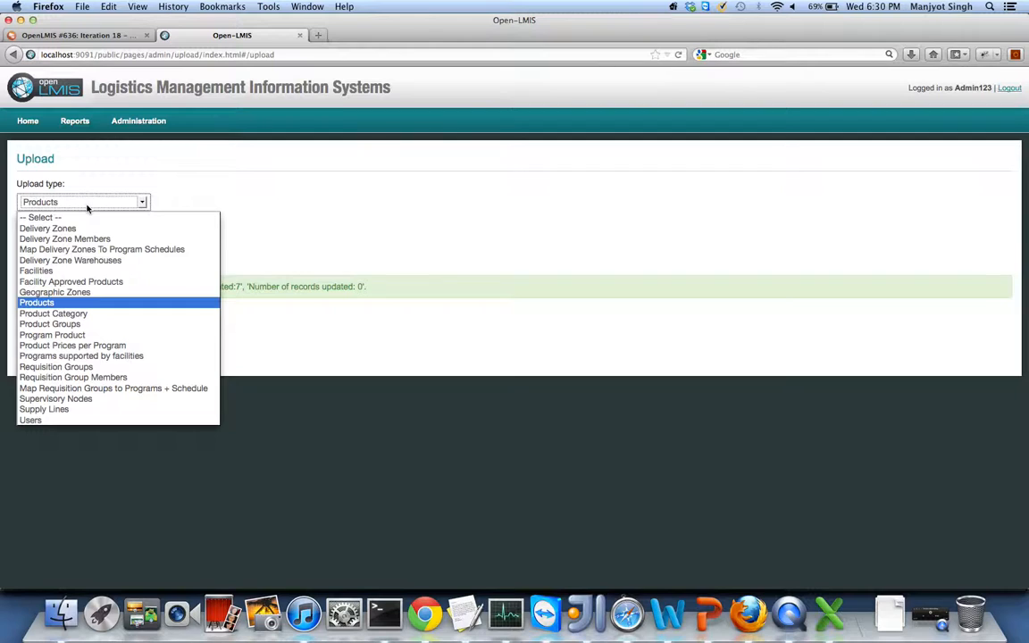
click(53, 228)
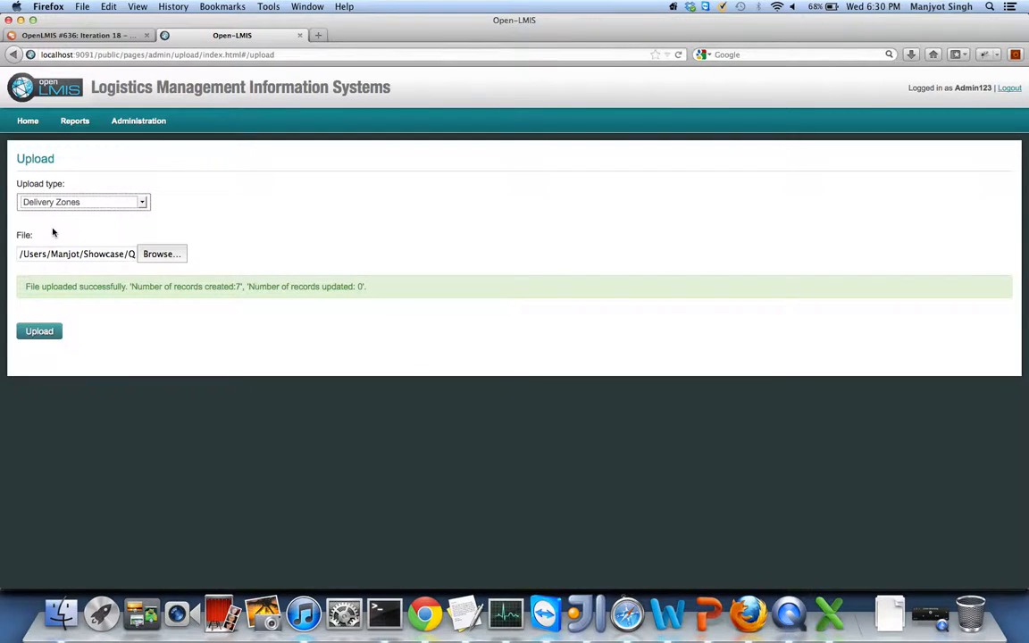
click(156, 258)
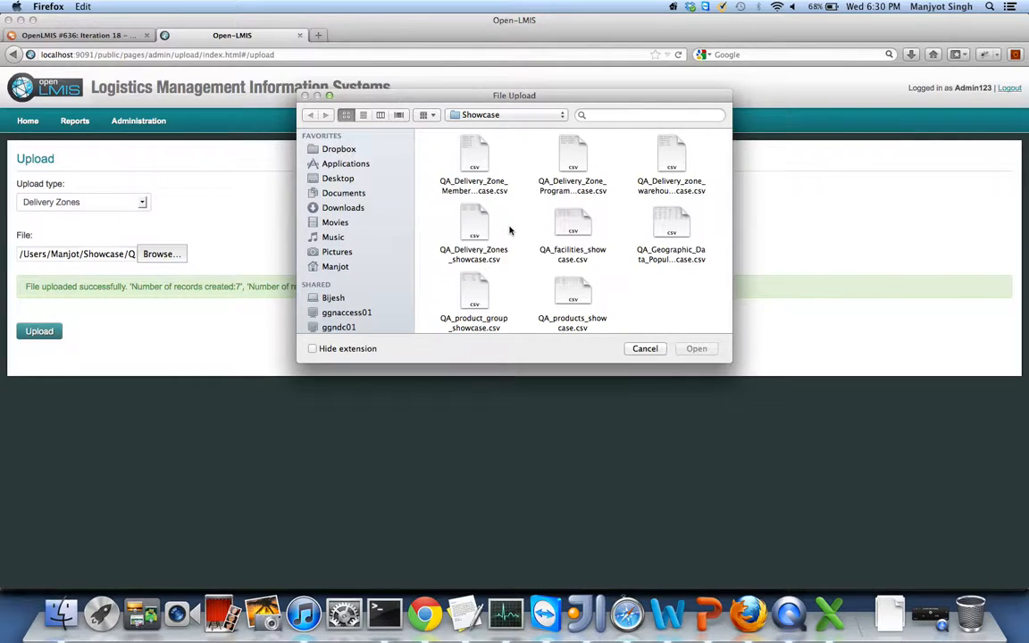
double_click(473, 222)
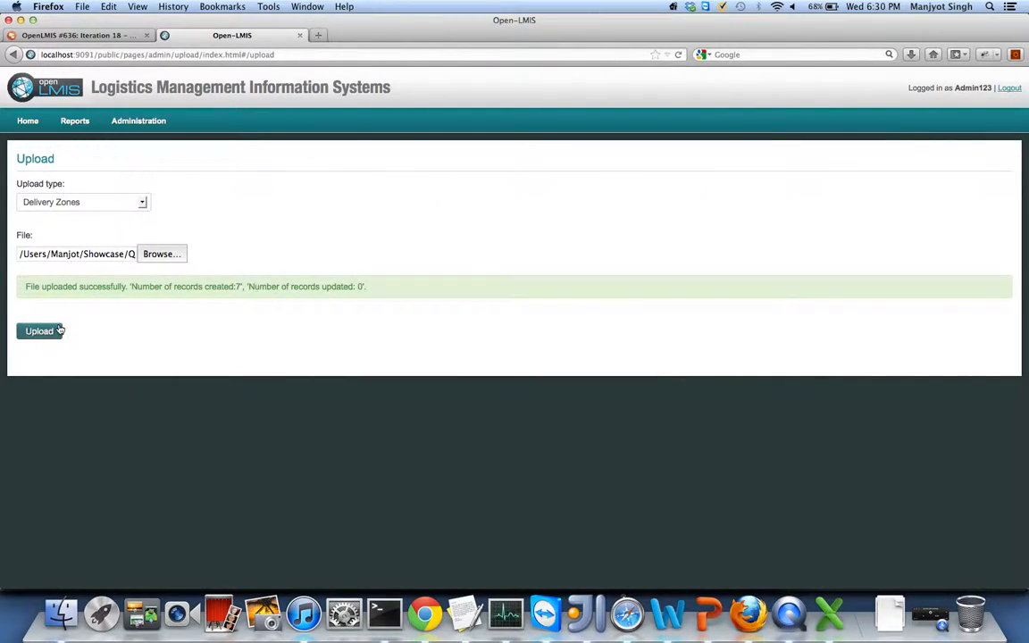
click(39, 332)
key(super+Tab)
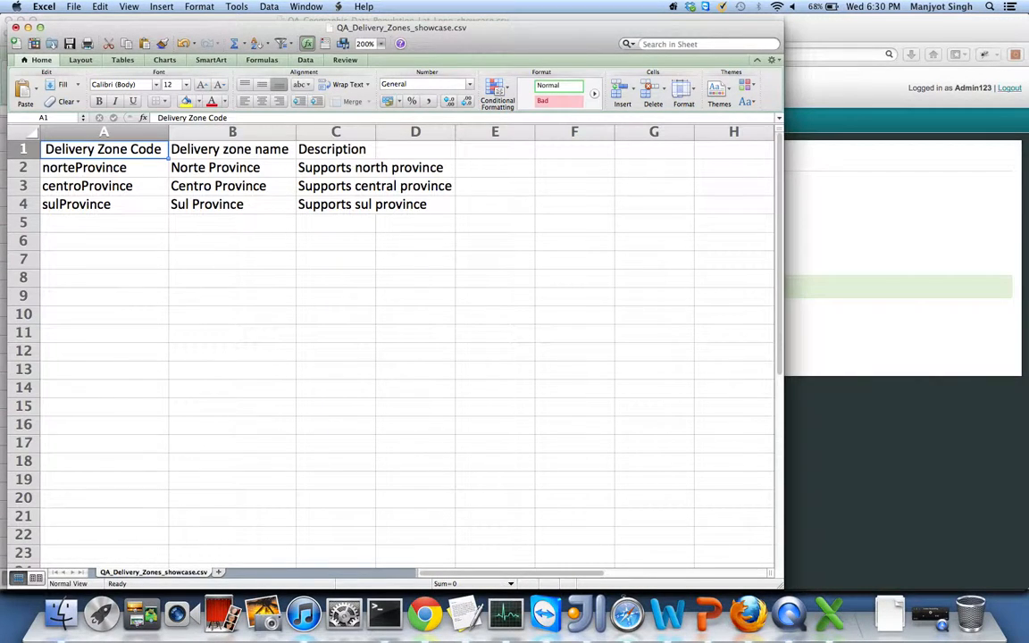
- Close the delivery zones CSV and the geographic data workbook in Excel without saving either
click(14, 27)
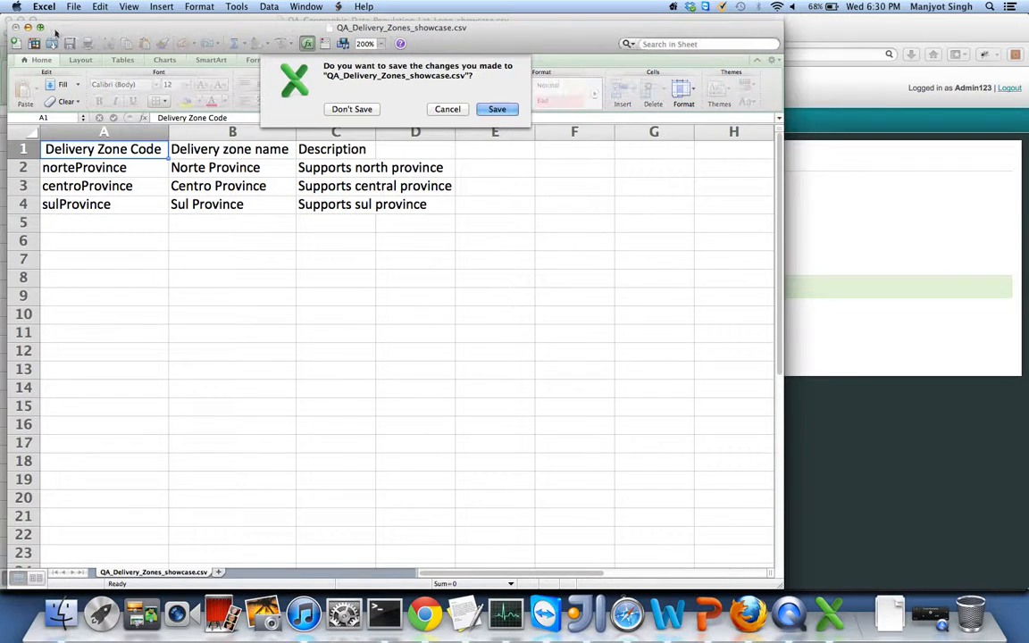
click(332, 109)
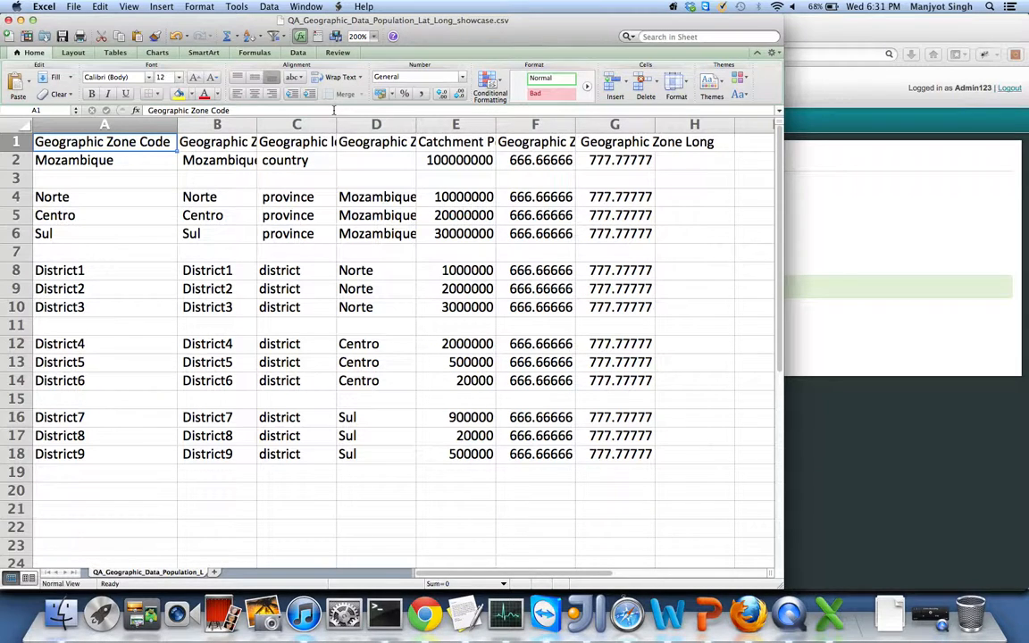
click(8, 19)
click(343, 100)
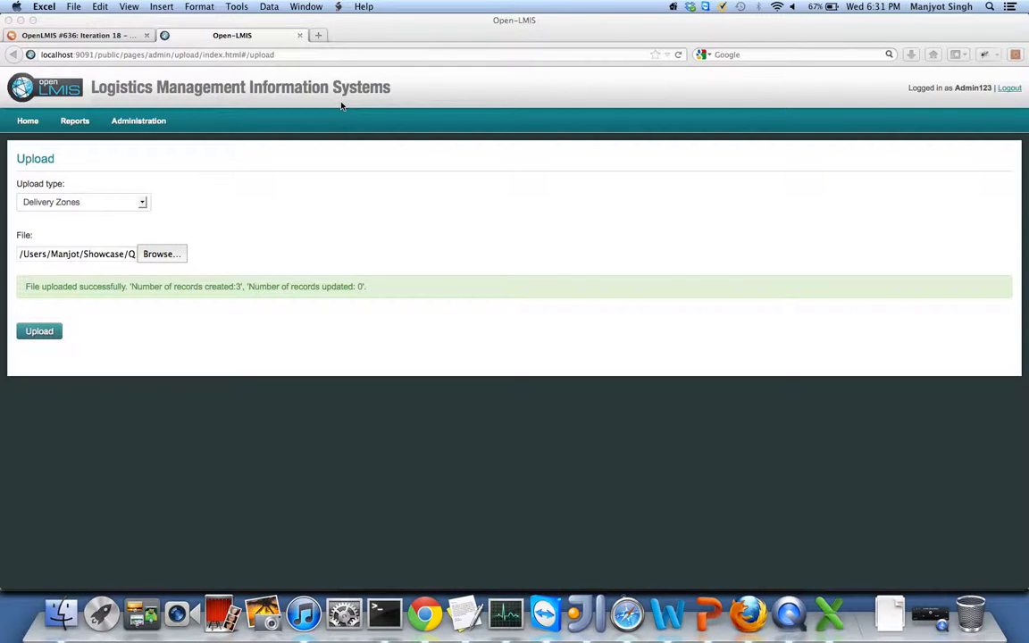
- Review QA_Delivery_Zone_Program_Schedule_showcase.csv in Excel at 200% zoom with column A autofit
click(59, 616)
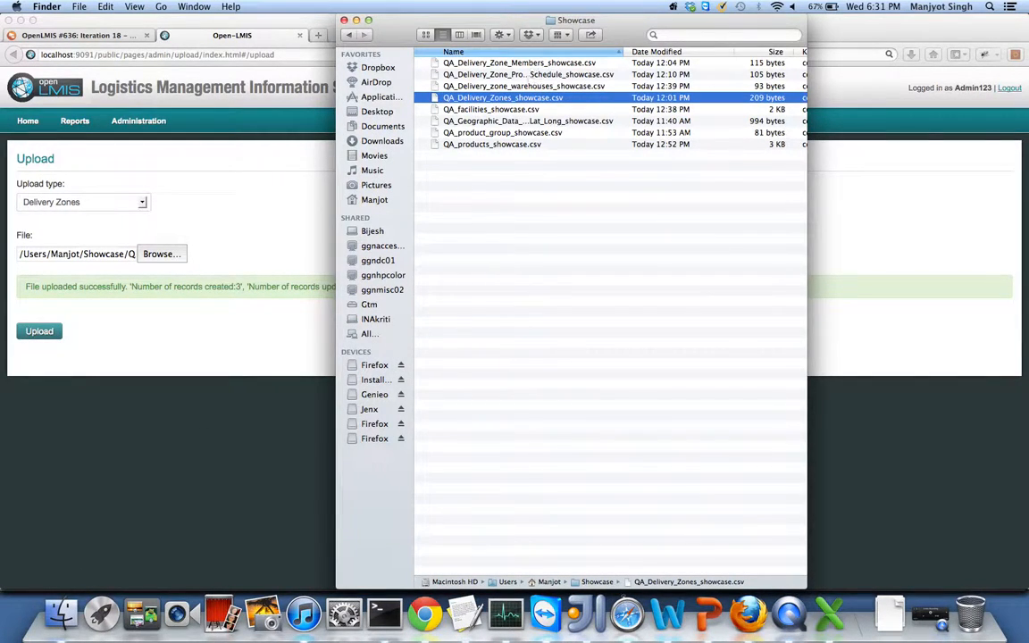
click(529, 76)
double_click(528, 76)
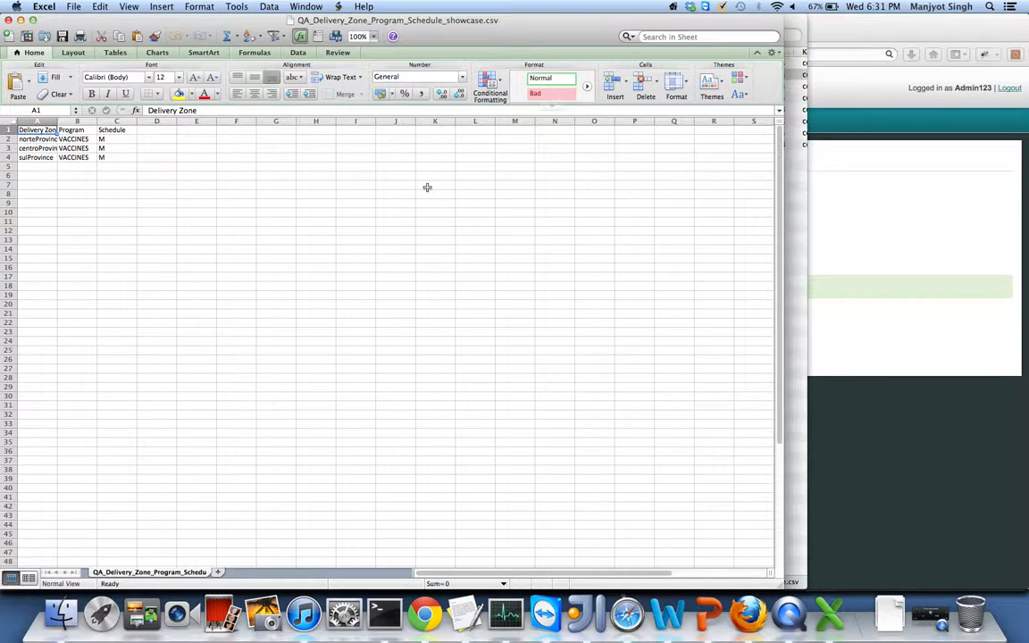
click(362, 36)
click(362, 69)
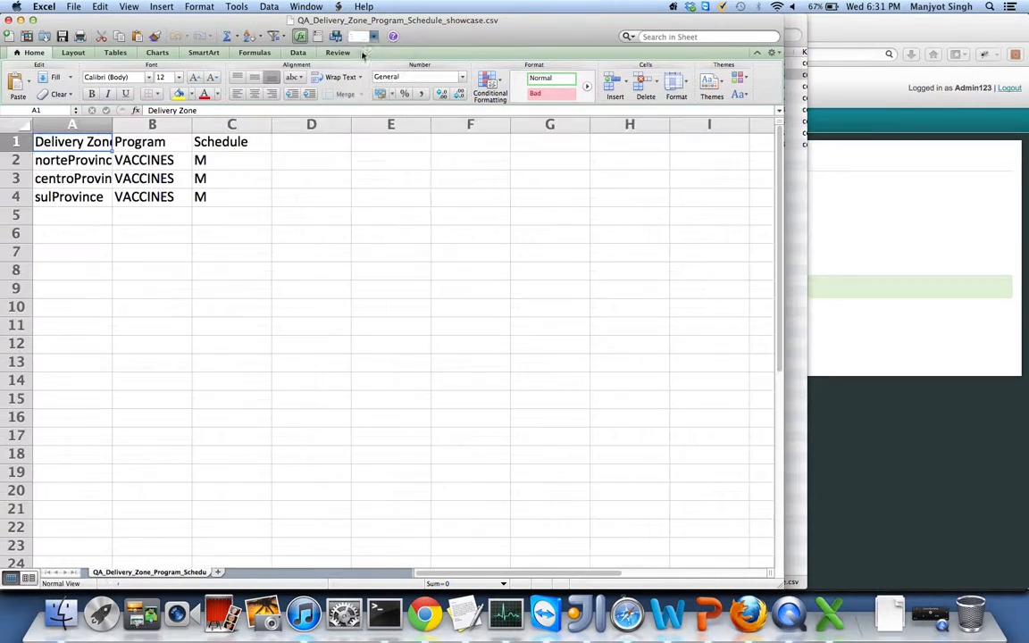
double_click(113, 123)
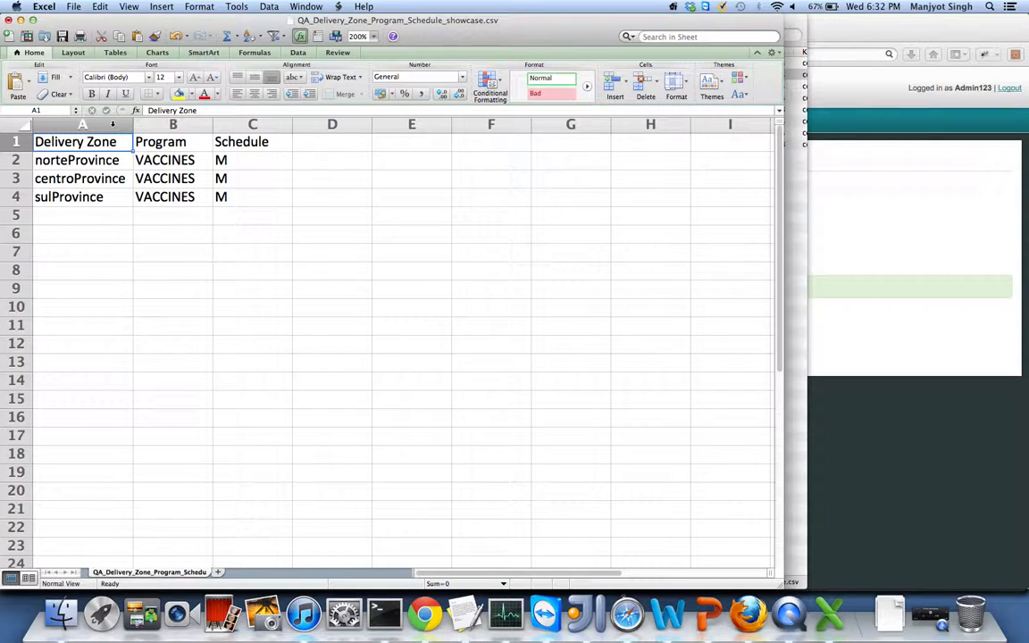
click(748, 615)
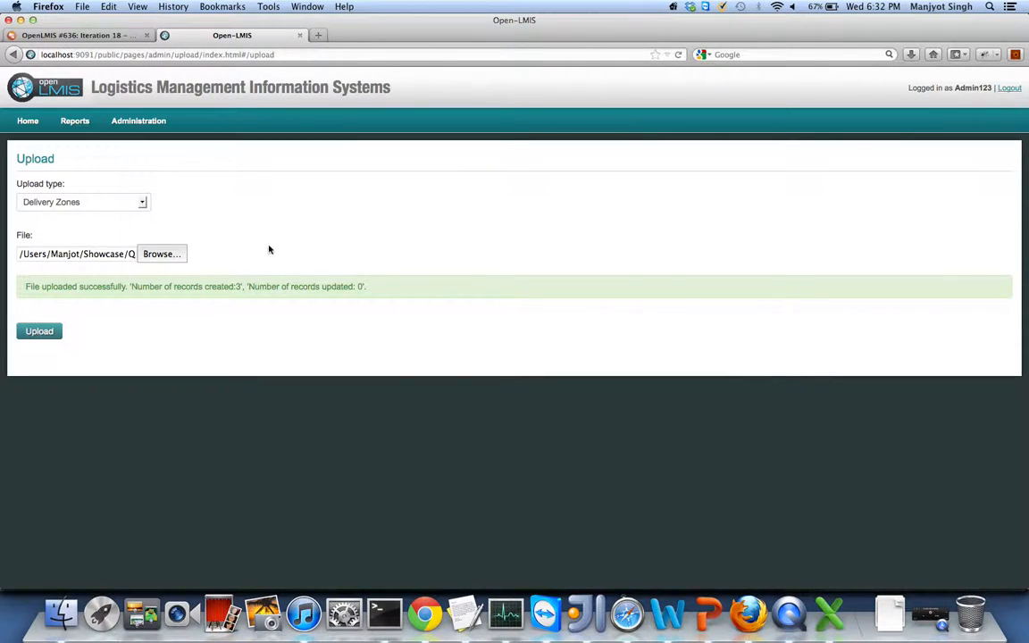
- Upload the program schedule CSV as Map Delivery Zones To Program Schedules, creating 3 records
click(100, 201)
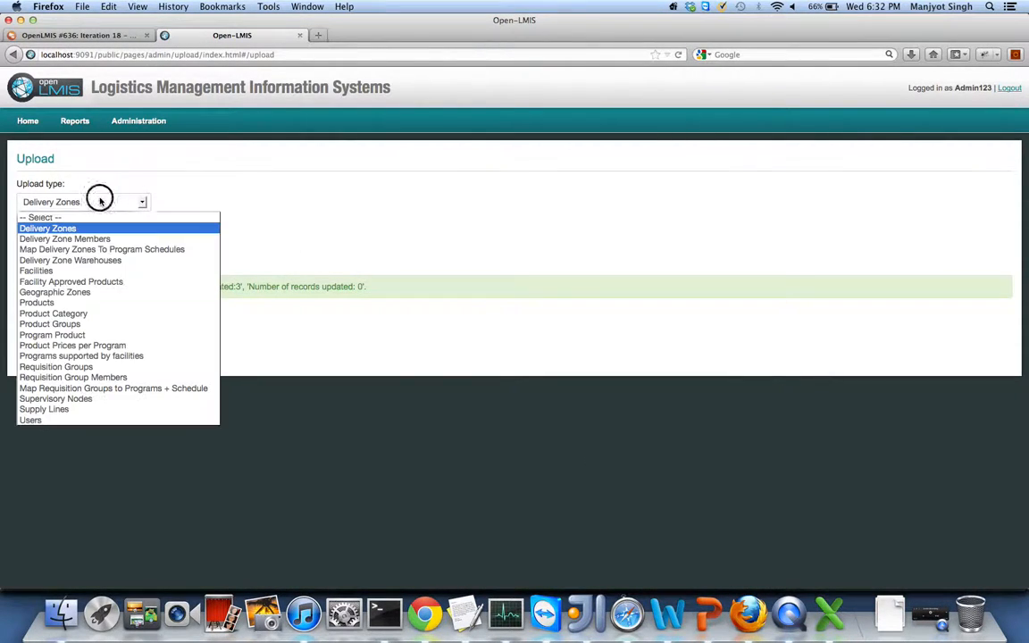
click(70, 251)
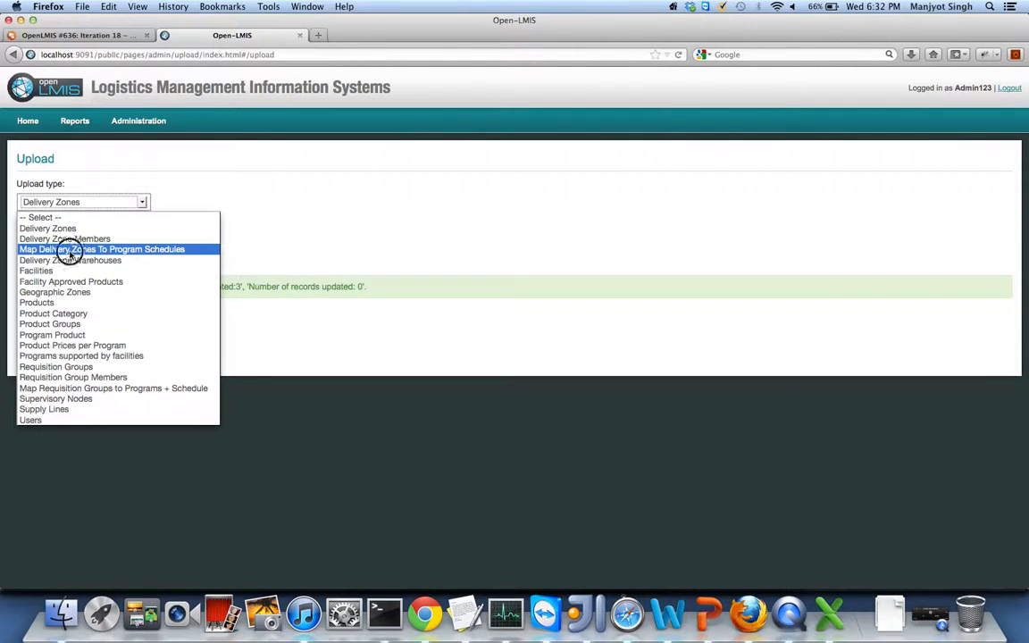
click(166, 252)
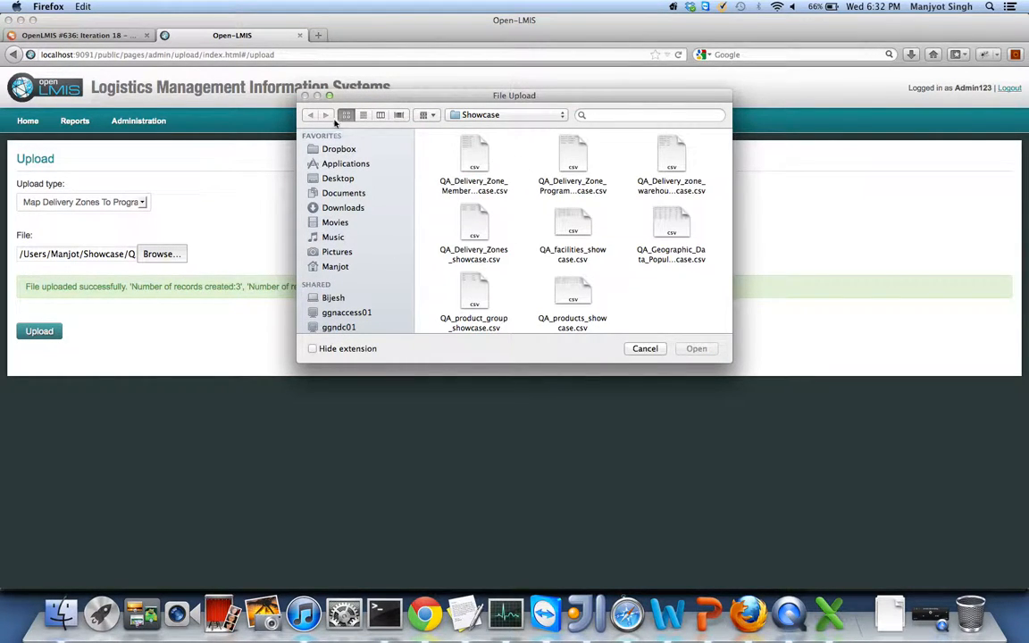
click(362, 114)
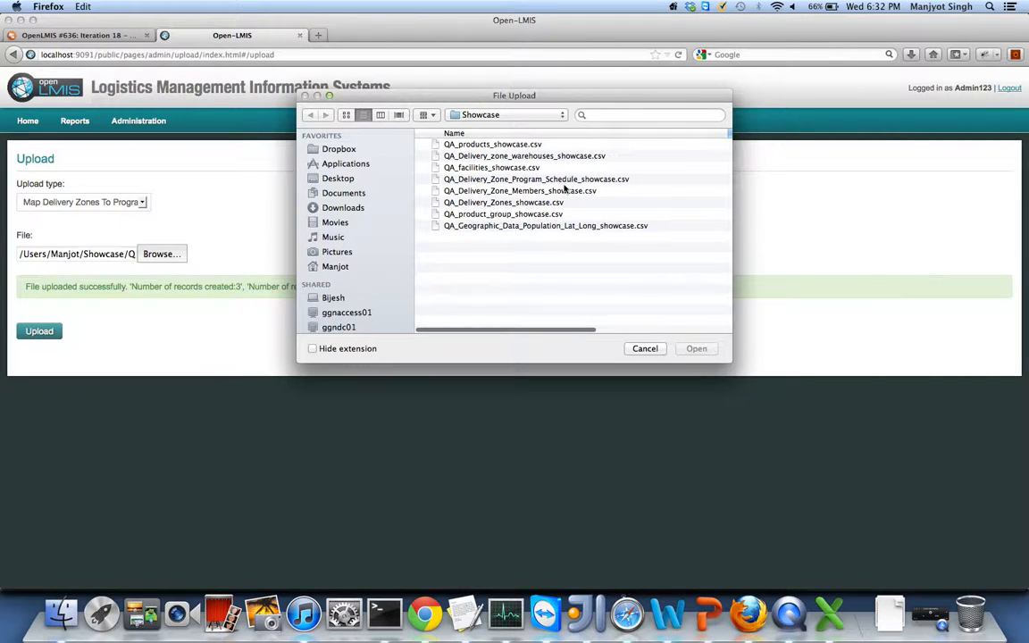
double_click(561, 179)
click(52, 337)
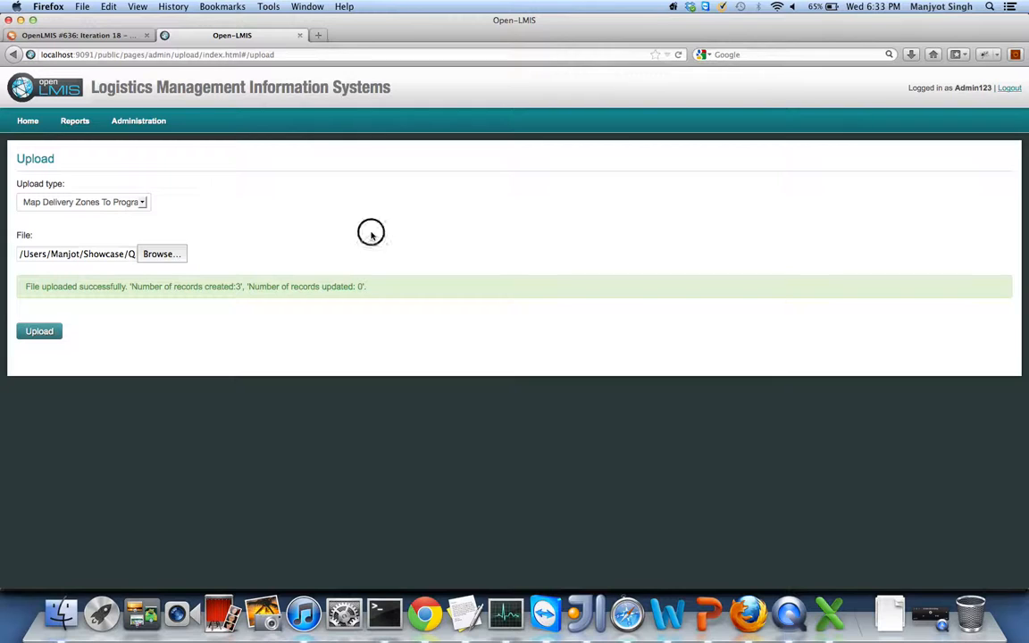
- Open QA_facilities_showcase.csv from the Showcase folder in Excel at 200% zoom
click(61, 614)
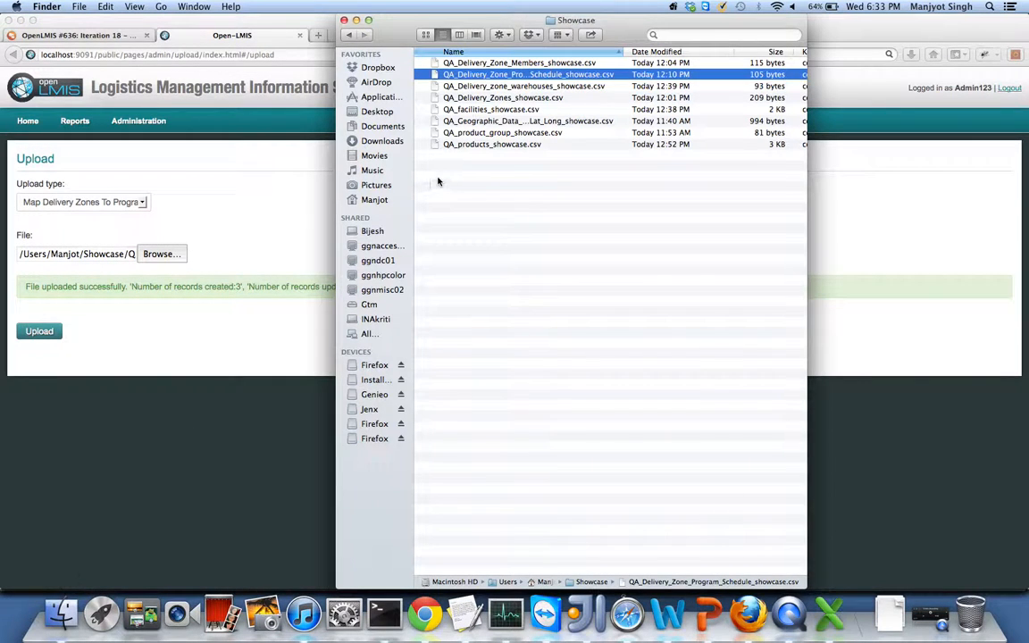
double_click(502, 109)
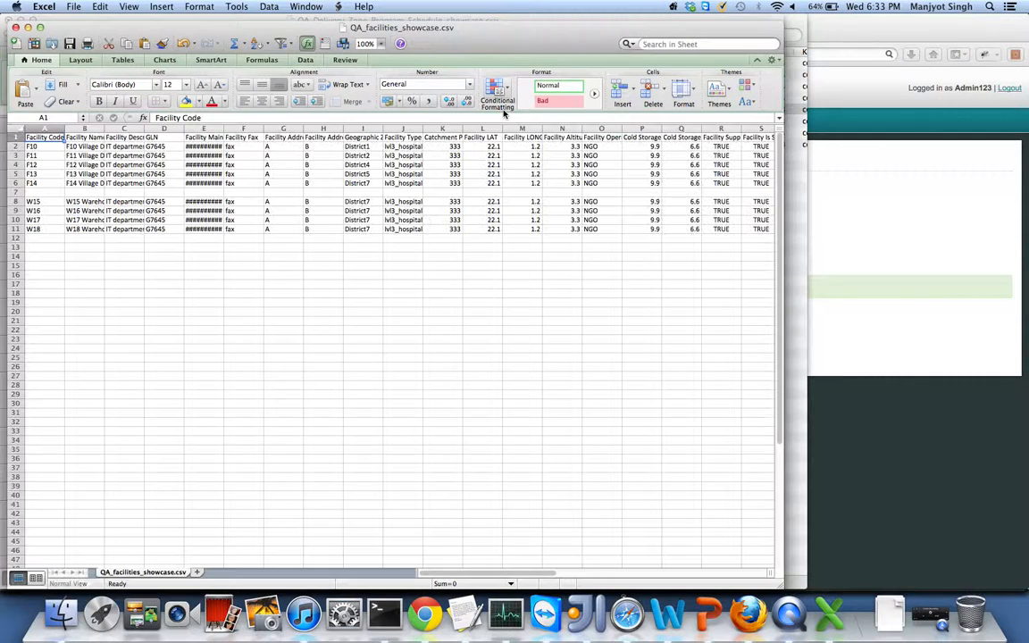
click(381, 45)
click(375, 57)
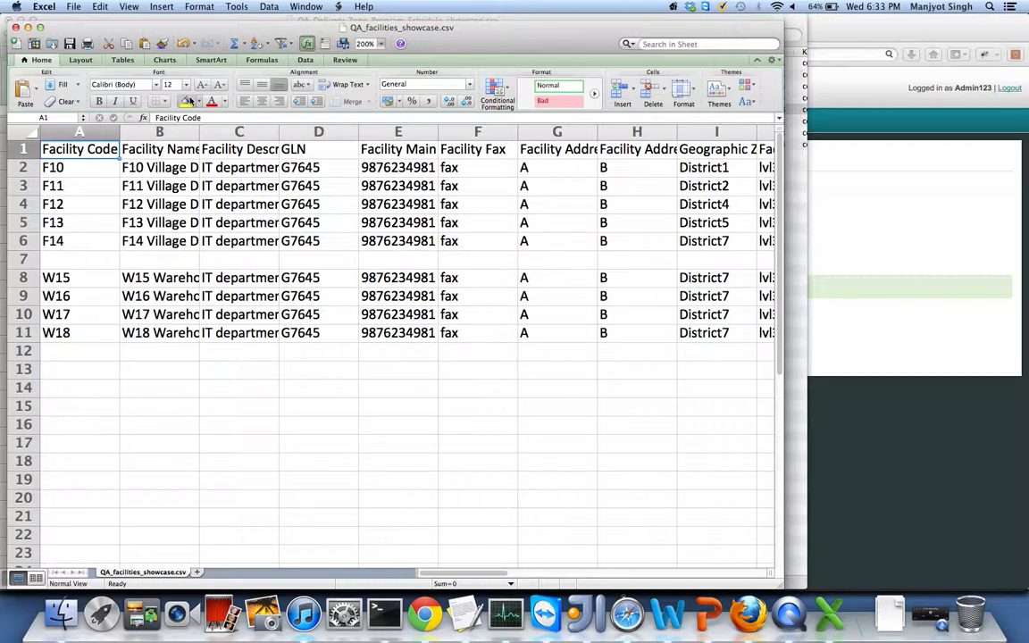
- Close the facilities and program schedule CSVs without saving and return to OpenLMIS
click(15, 27)
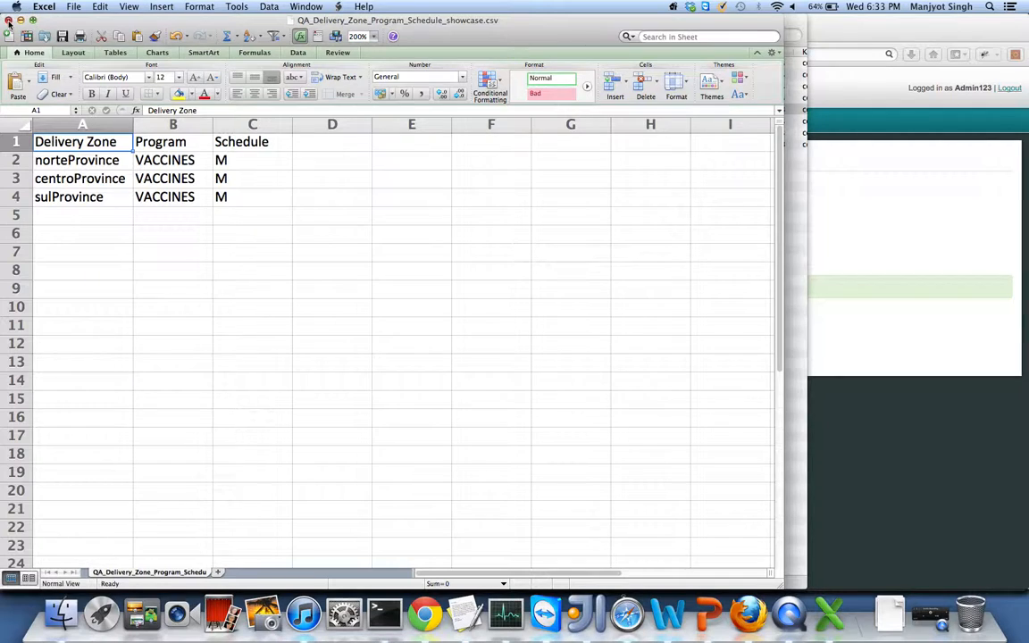
click(8, 20)
click(348, 101)
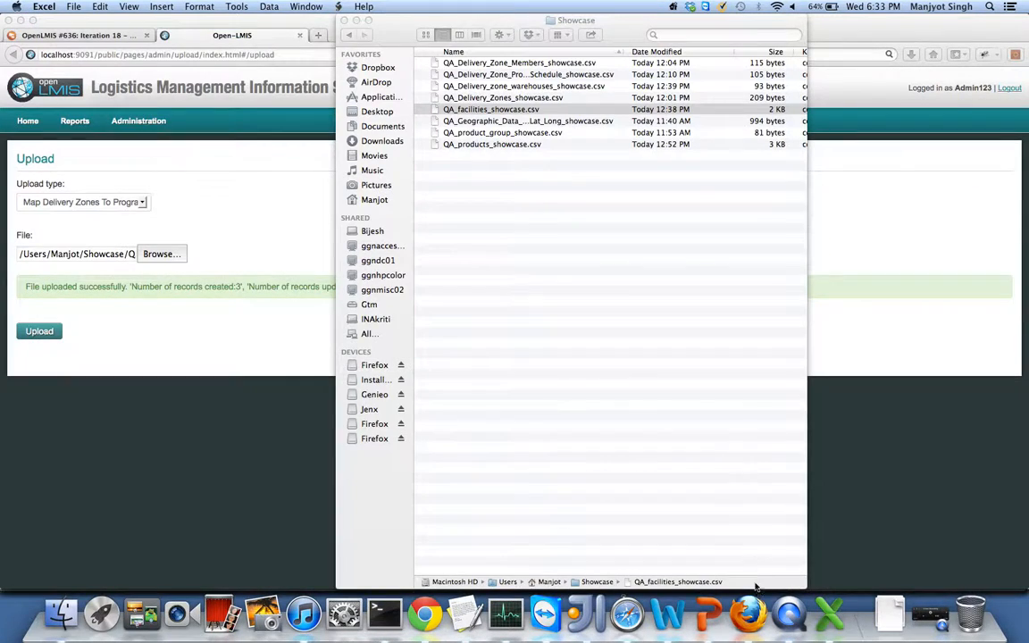
click(748, 614)
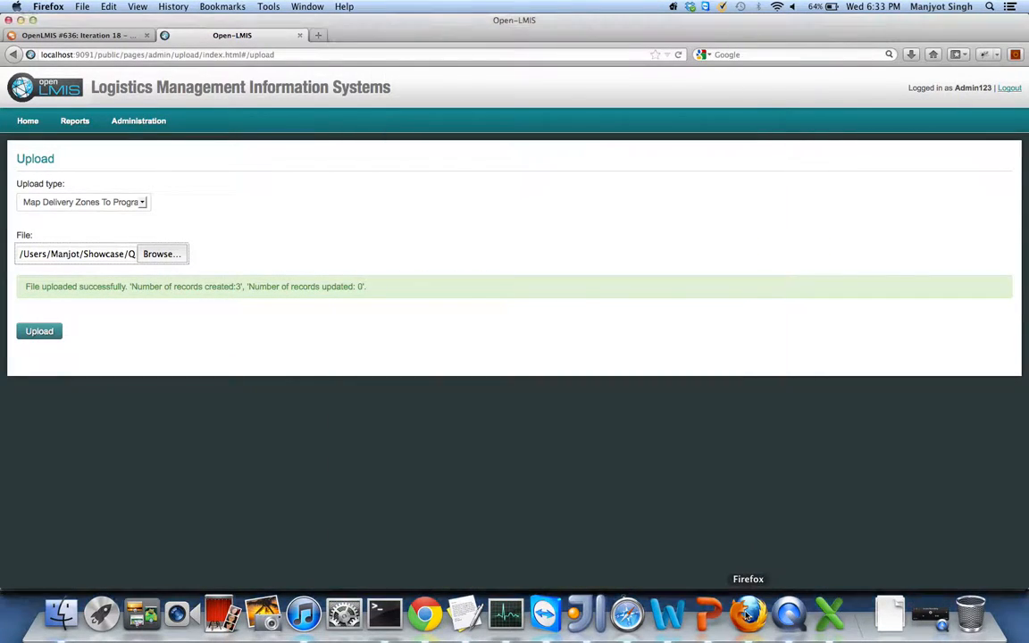
- Upload QA_facilities_showcase.csv as Facilities, creating 4 records and updating 5
click(79, 204)
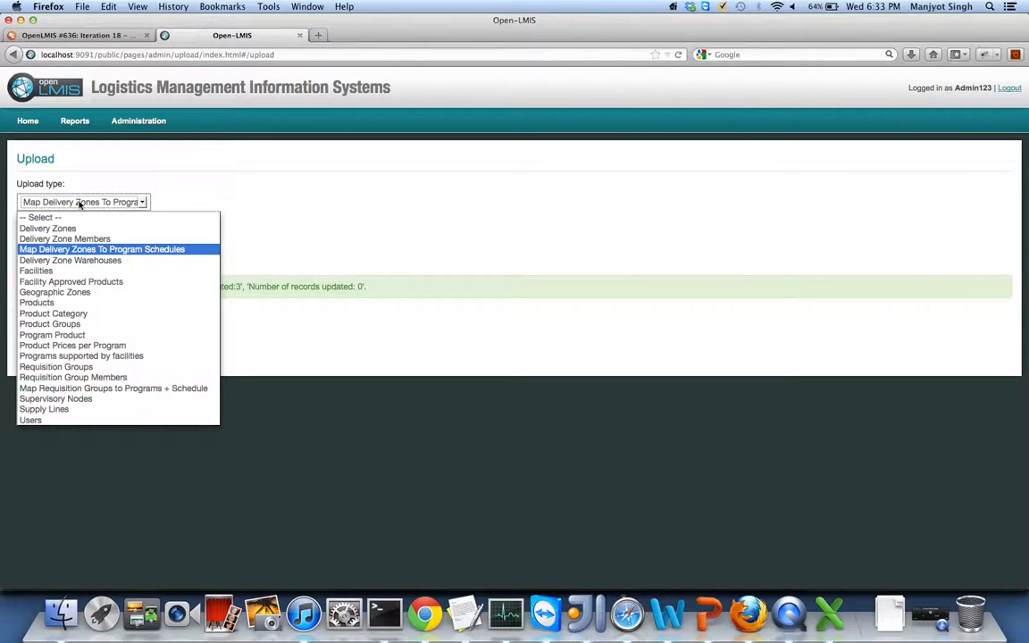
click(40, 270)
click(163, 256)
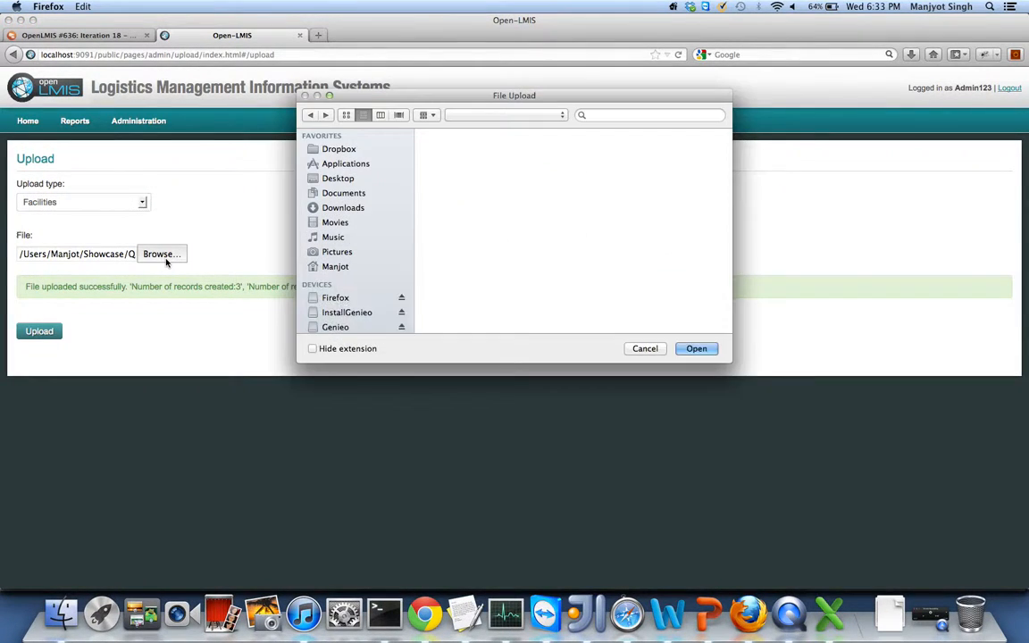
double_click(497, 168)
click(42, 335)
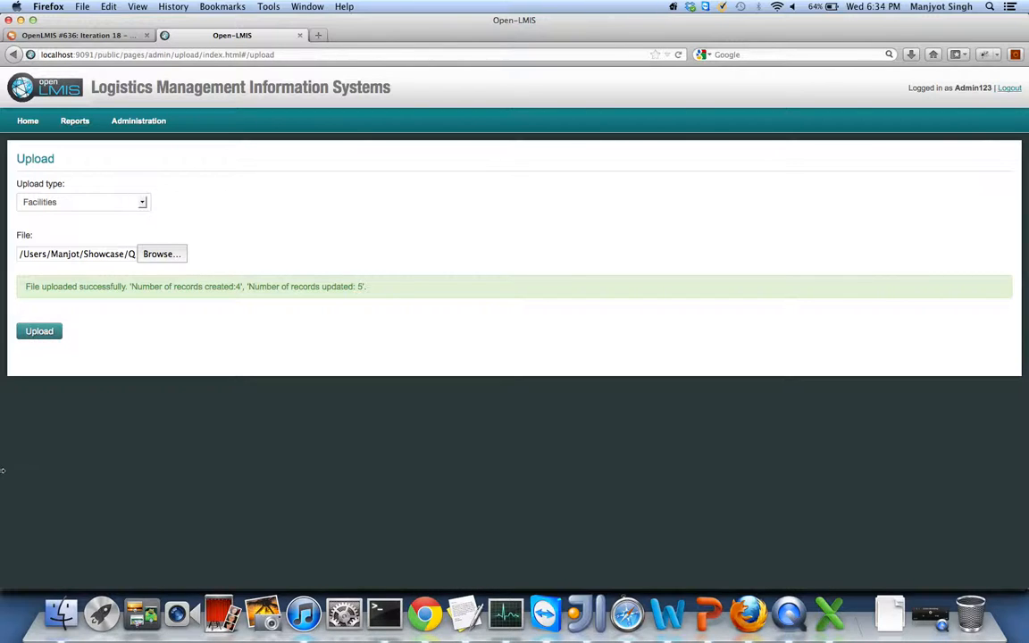
click(60, 613)
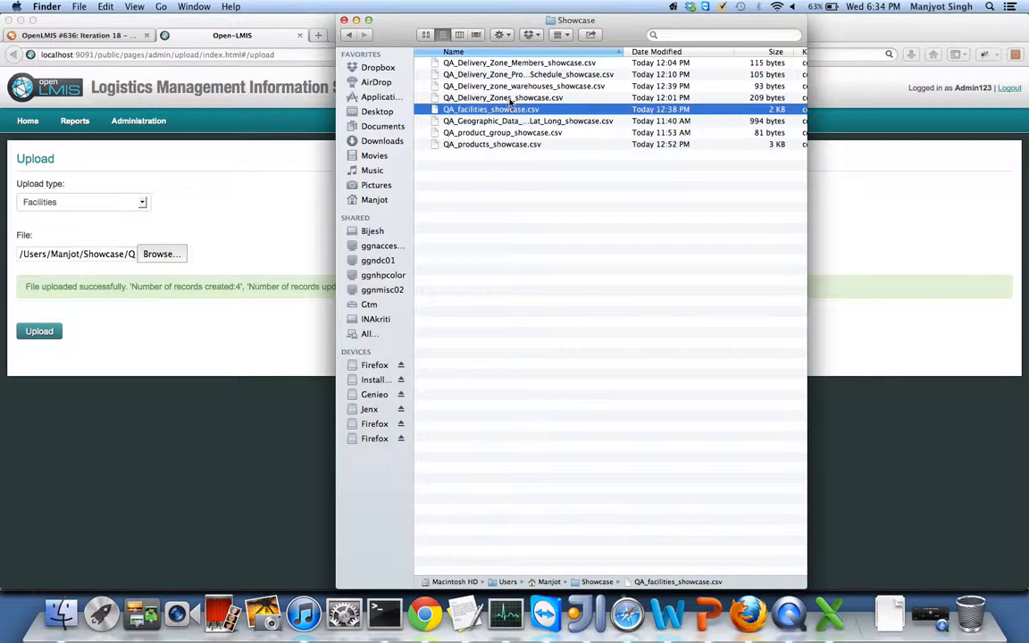
- Review QA_Delivery_Zone_Members_showcase.csv in Excel at 200% zoom with column A autofit to the zone names
double_click(530, 64)
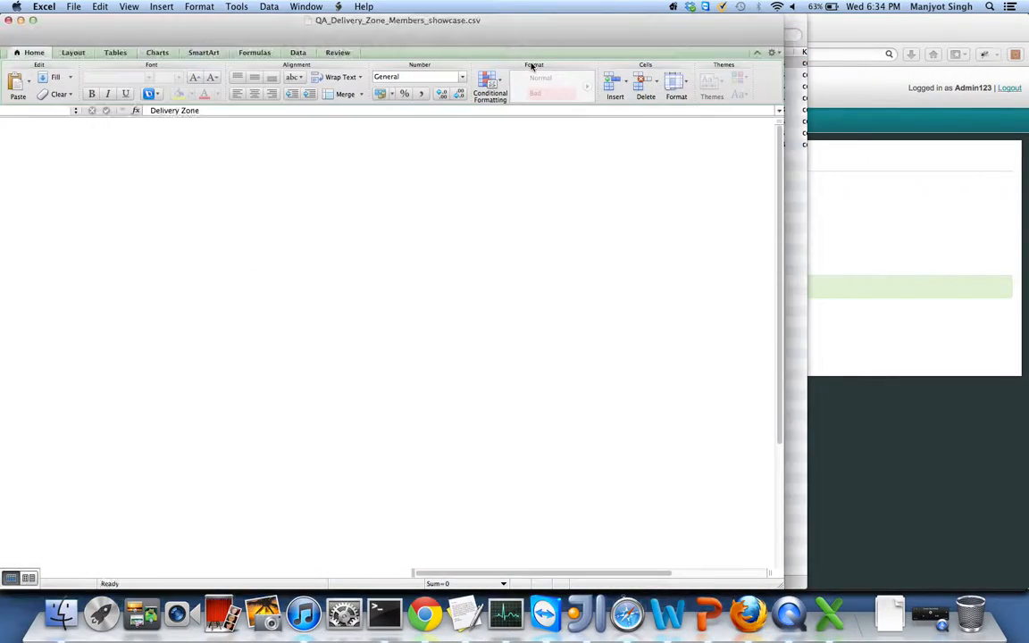
click(465, 81)
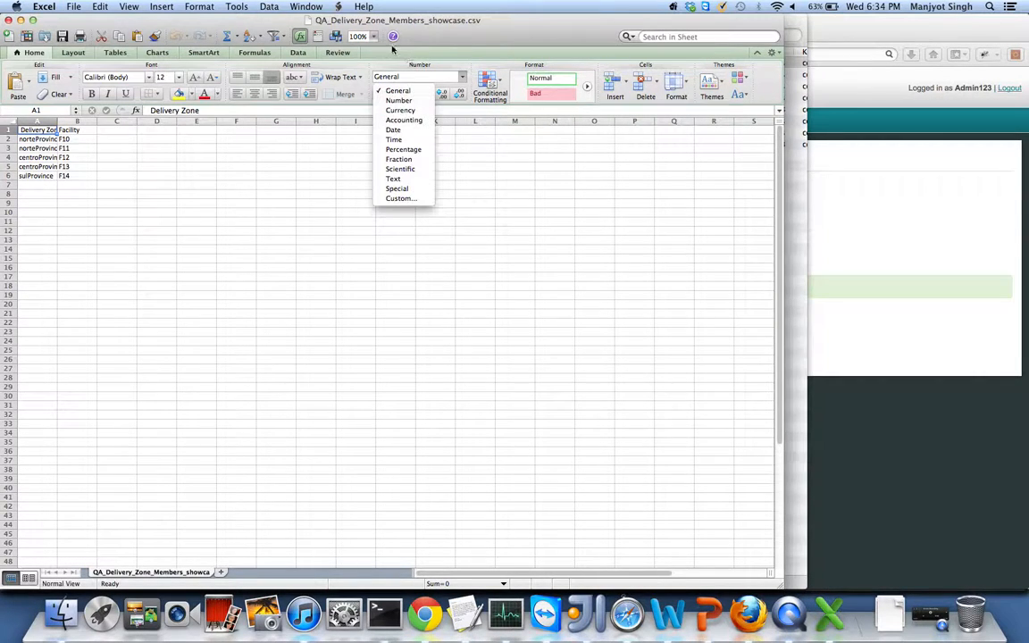
click(374, 36)
click(375, 36)
click(369, 50)
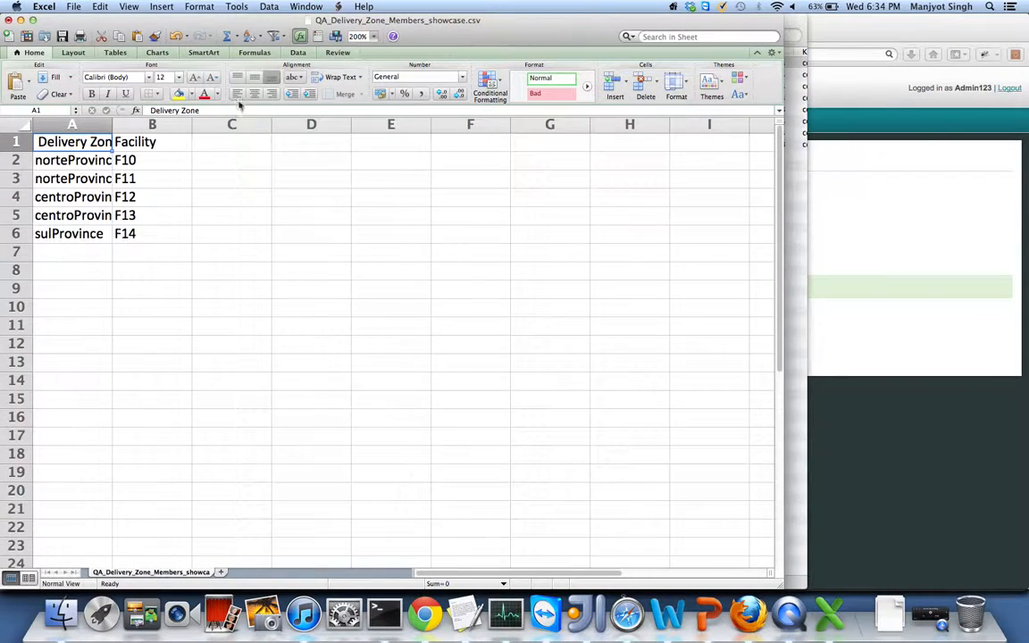
double_click(112, 123)
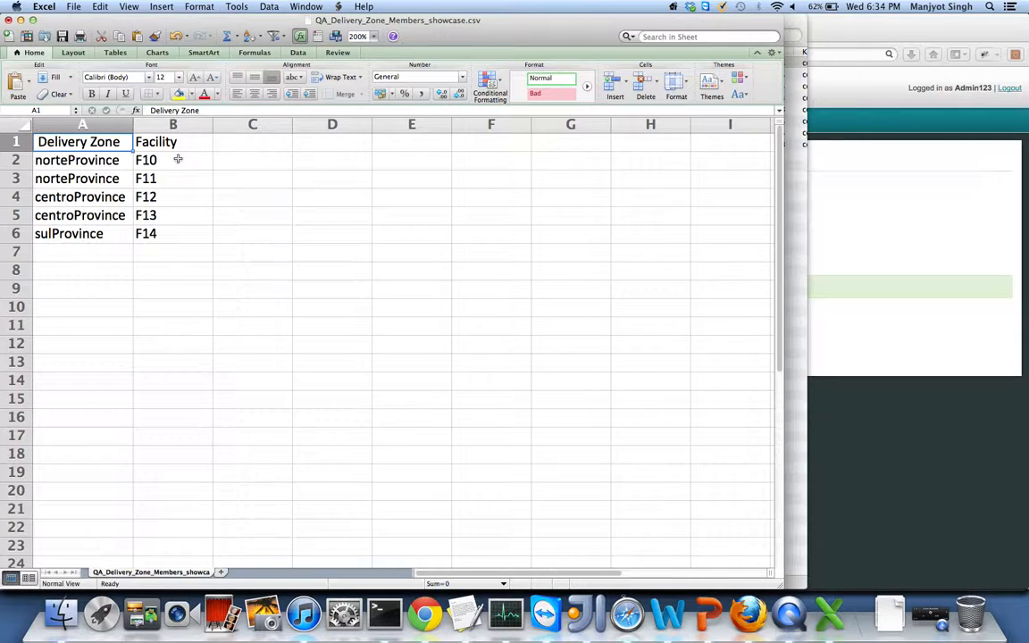
click(748, 614)
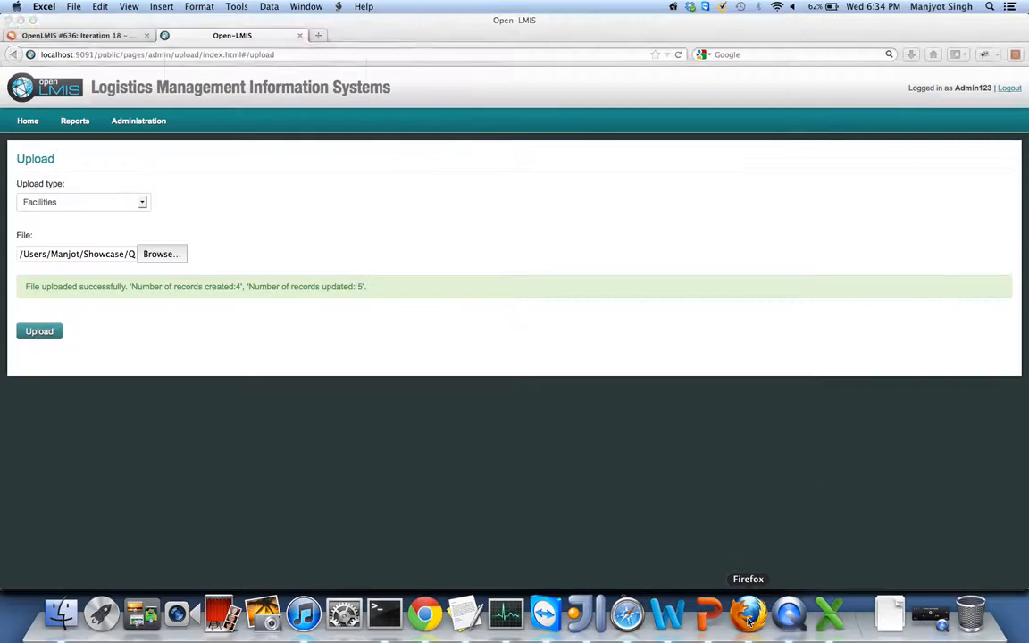
- Upload the members CSV as Delivery Zone Members, creating 5 records and updating 0
click(75, 203)
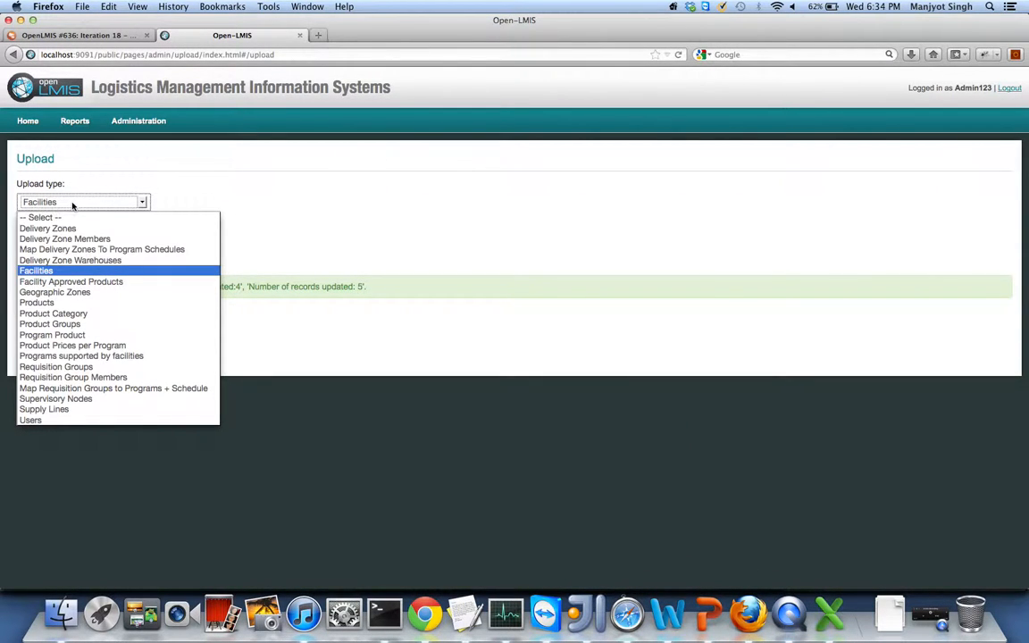
click(58, 239)
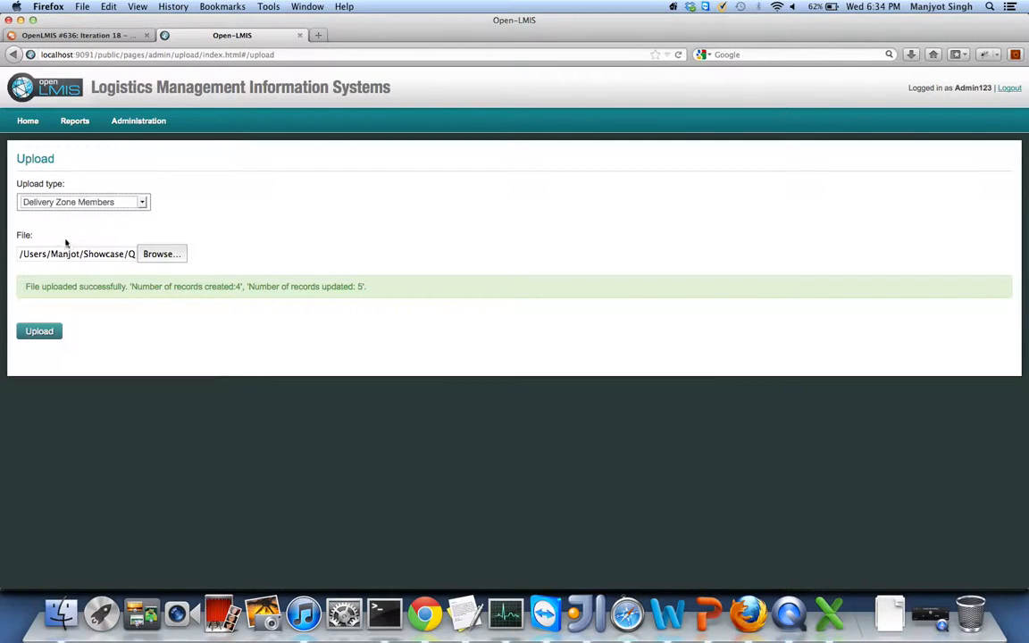
click(161, 255)
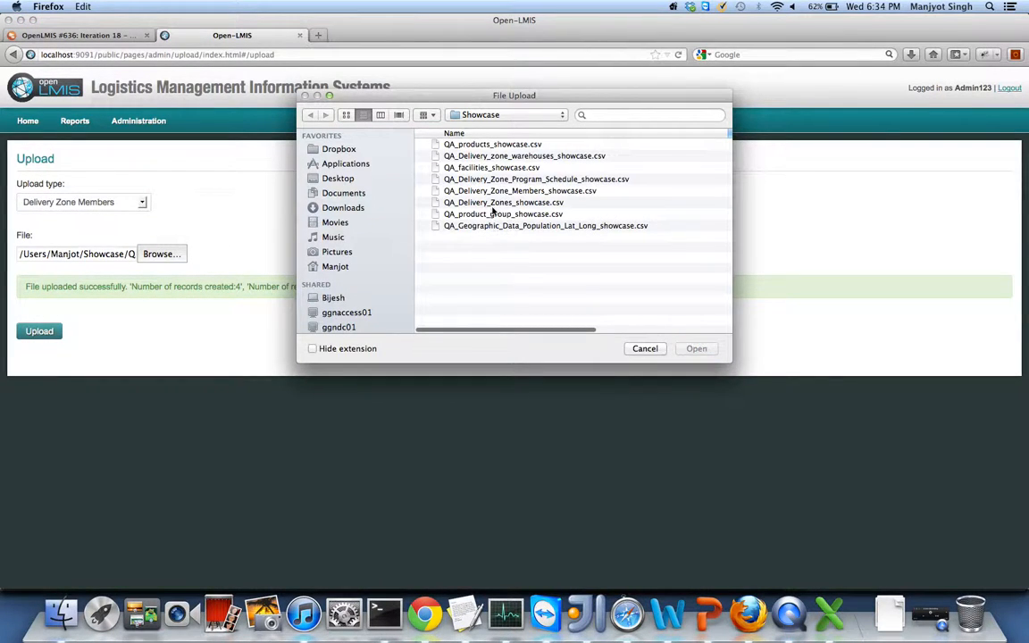
double_click(494, 192)
click(39, 331)
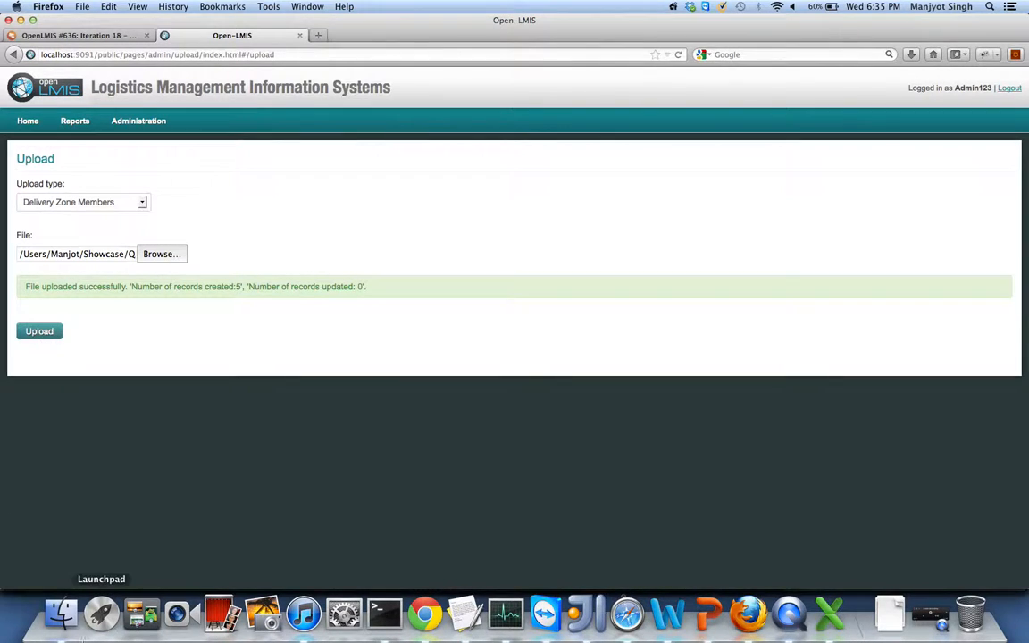
click(64, 625)
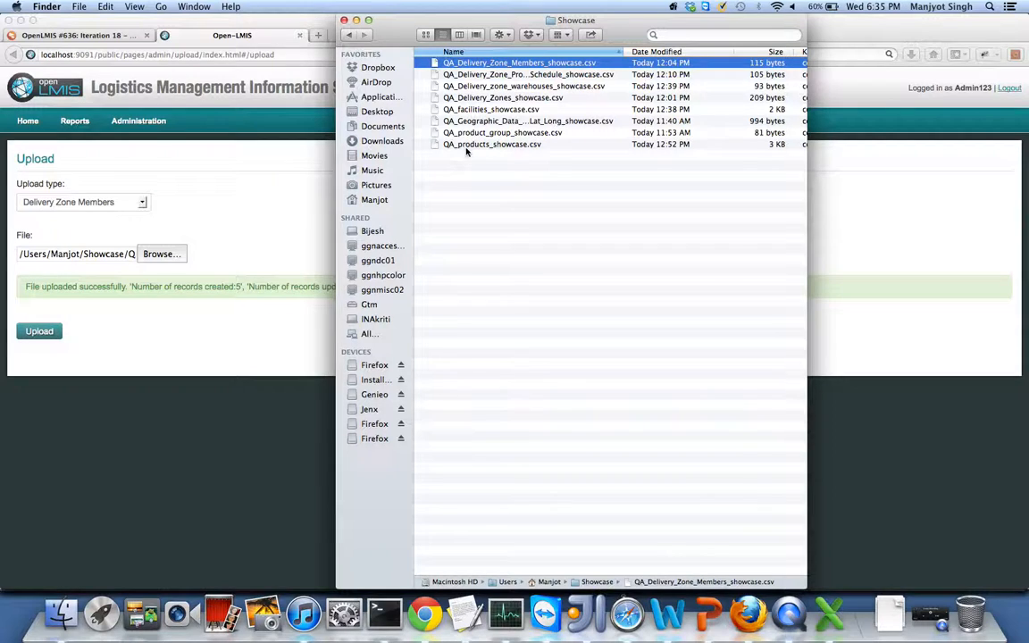
- View QA_Delivery_zone_warehouses_showcase.csv at 200%, widen column A, and select warehouse codes W15–W18
double_click(542, 89)
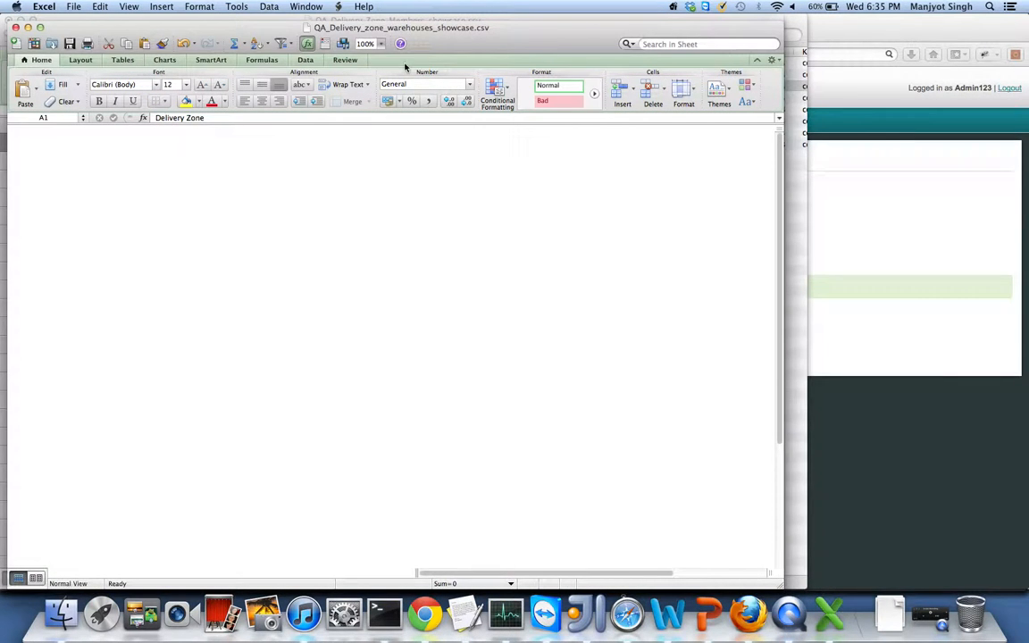
click(381, 44)
click(370, 59)
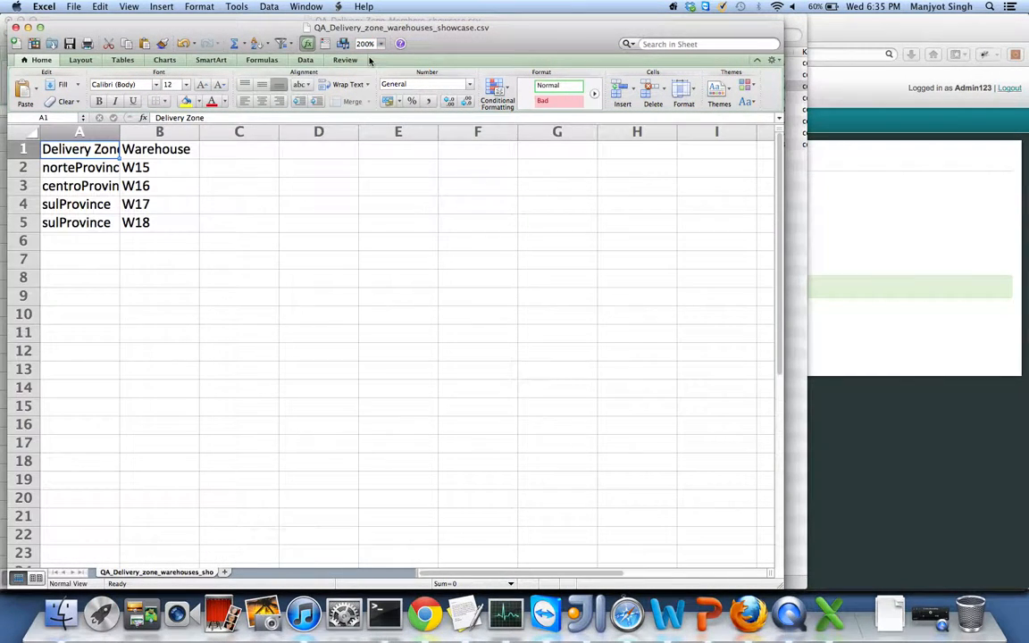
drag(118, 131, 140, 131)
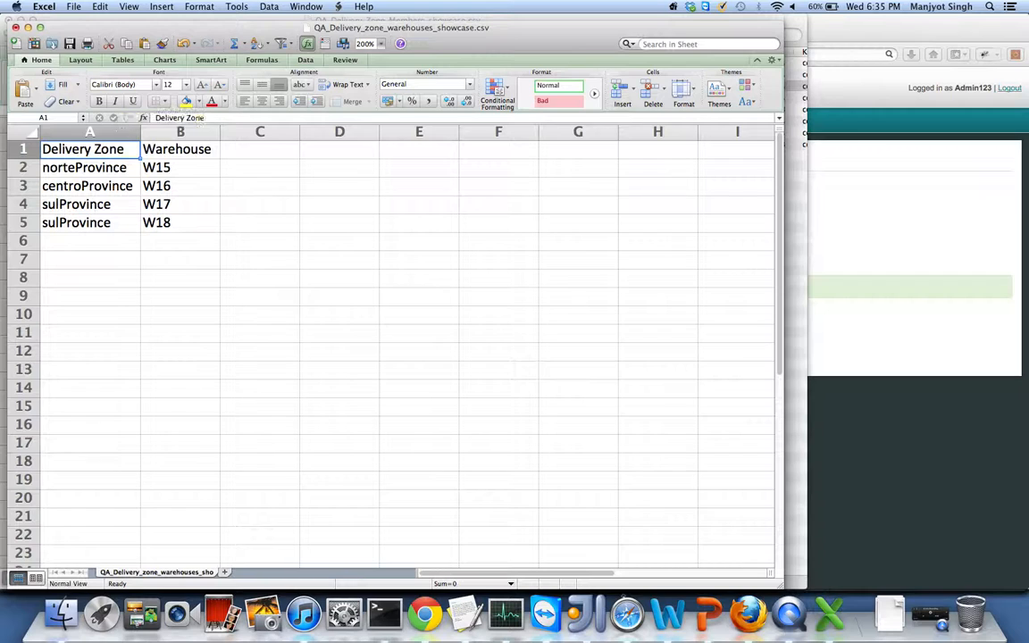
click(174, 168)
drag(173, 168, 165, 222)
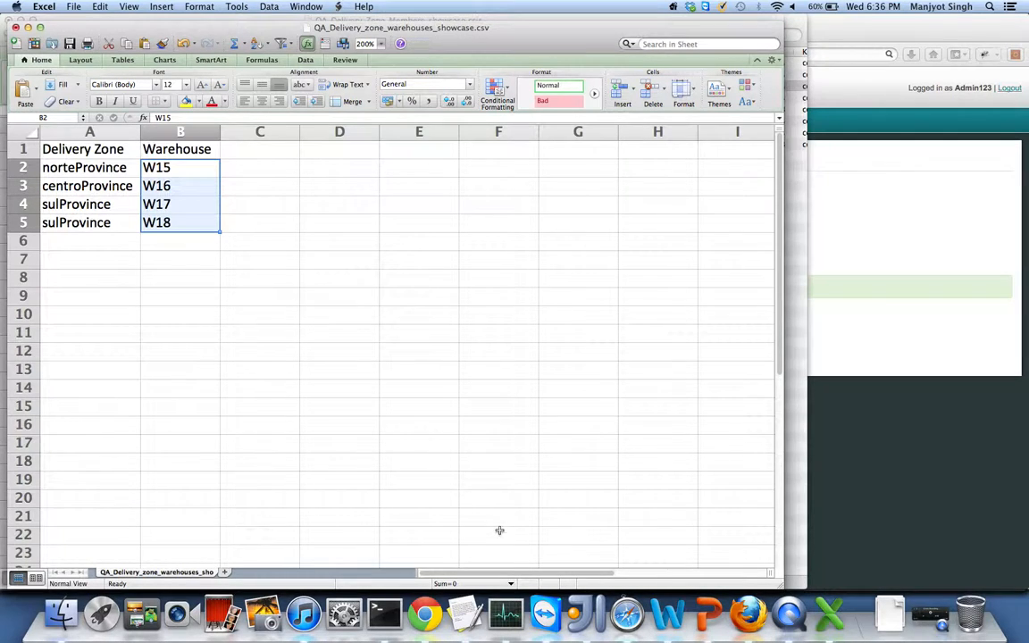
click(750, 616)
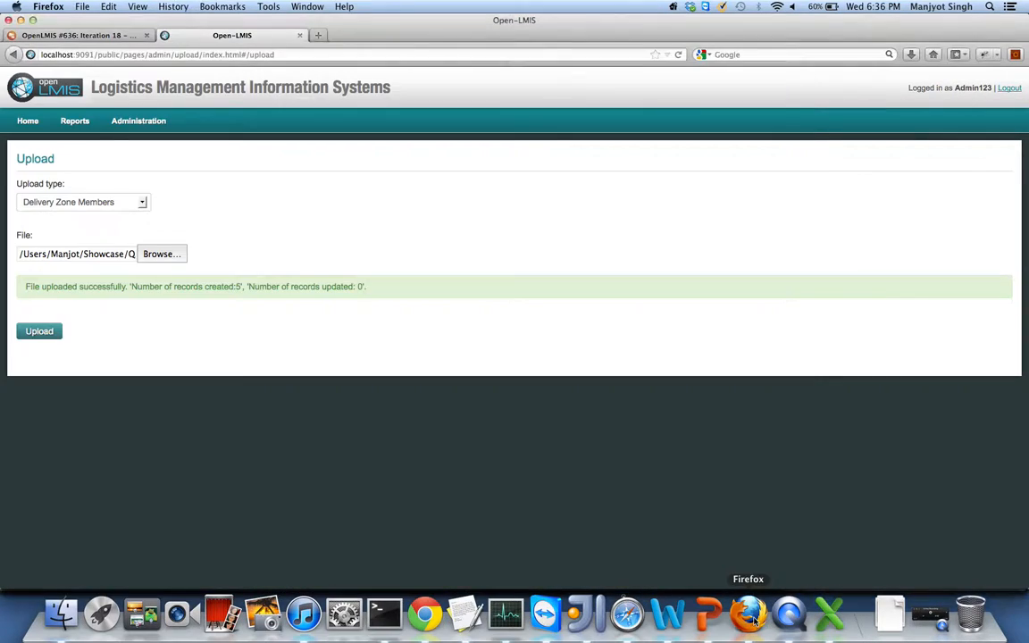
- Choose Delivery Zone Warehouses as upload type and pick QA_Delivery_zone_warehouses_showcase.csv
click(197, 214)
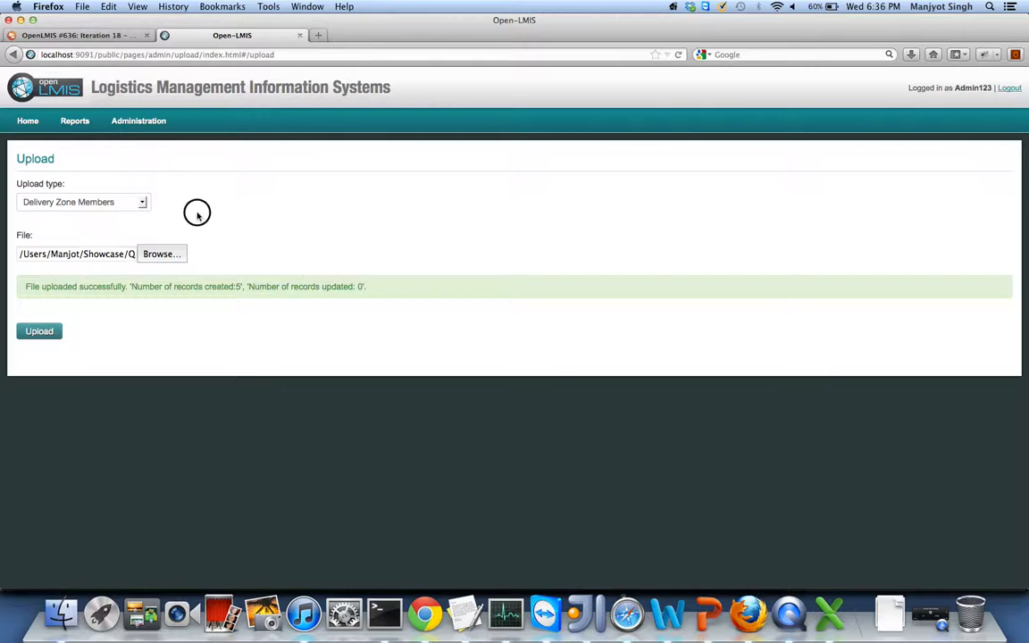
click(136, 202)
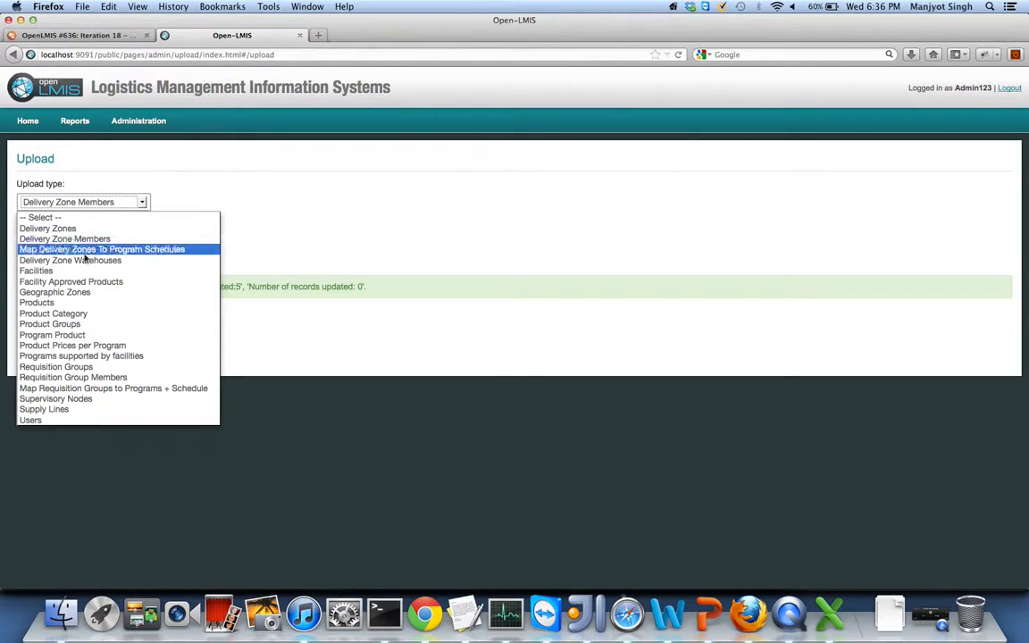
click(76, 260)
click(161, 254)
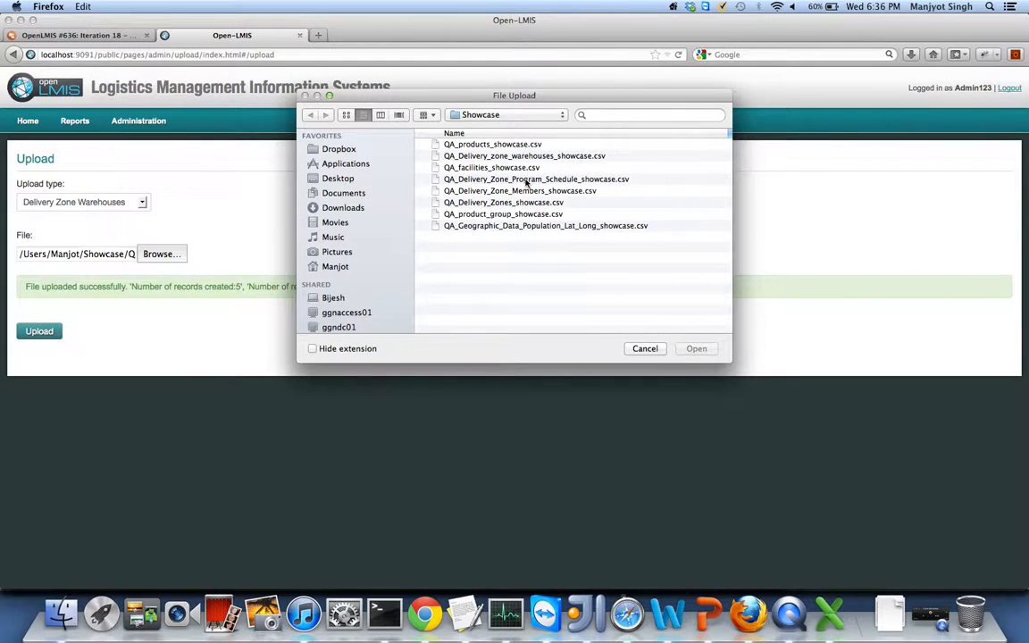
double_click(512, 156)
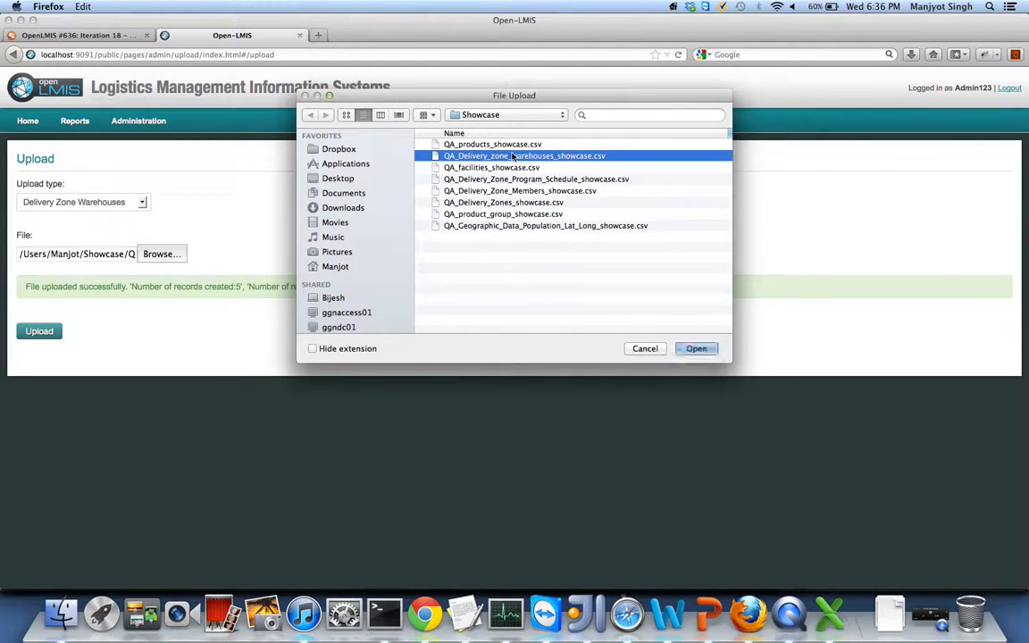
- Upload the warehouses file (4 created, 0 updated), then log out of the administrator account
click(40, 333)
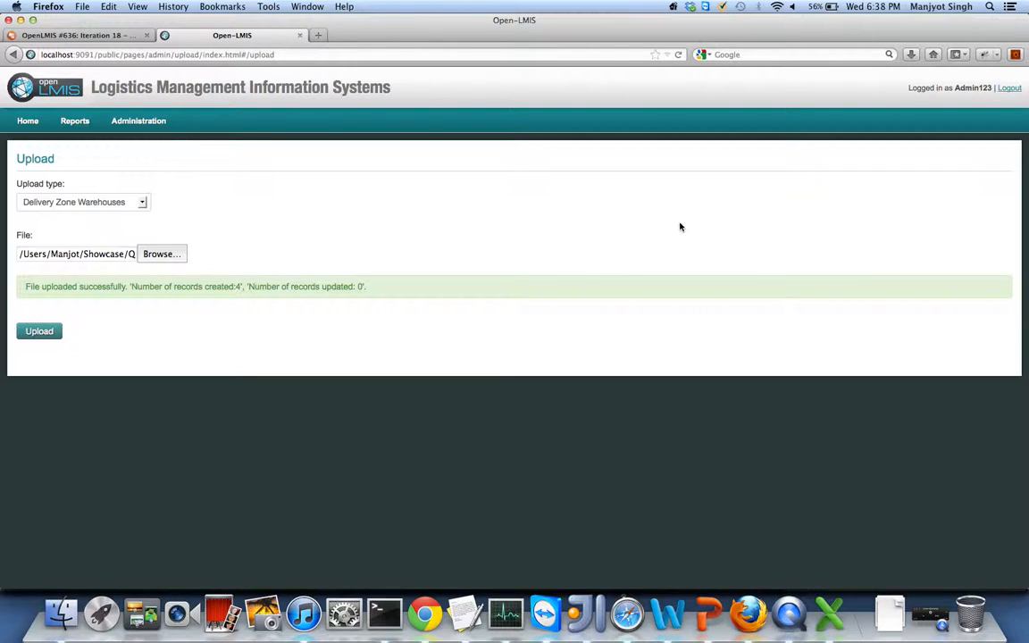
click(1009, 90)
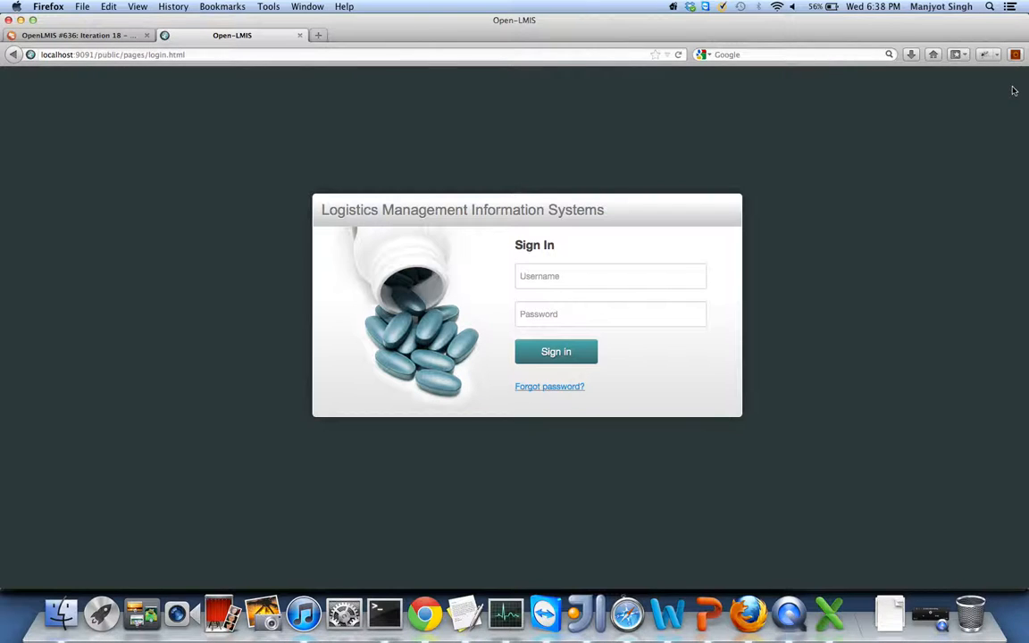
- Sign in with the suggested field coordinator username and the account password
click(668, 269)
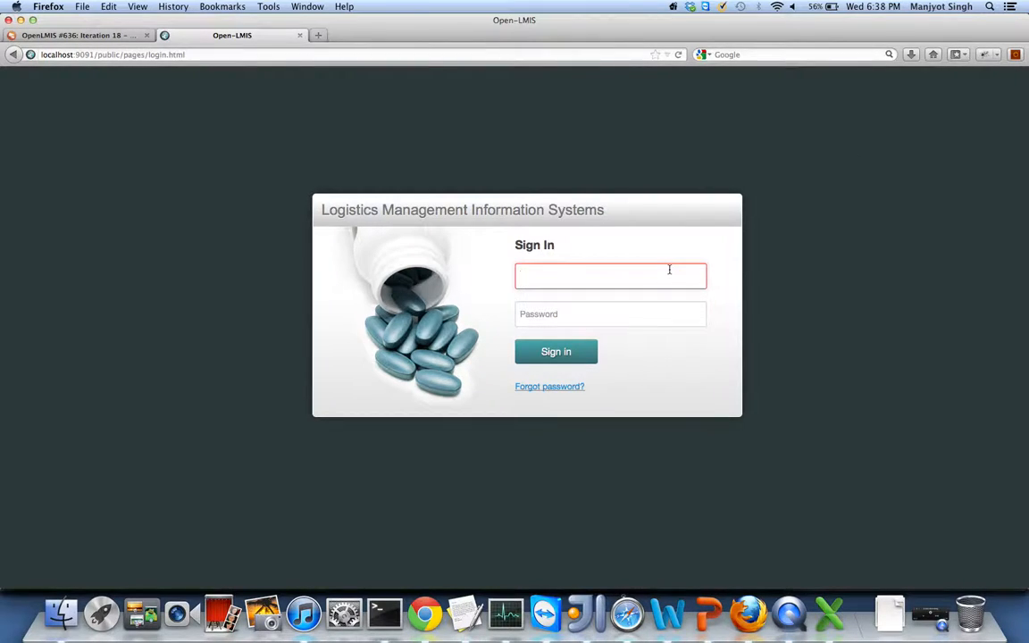
text(fieldcoordin)
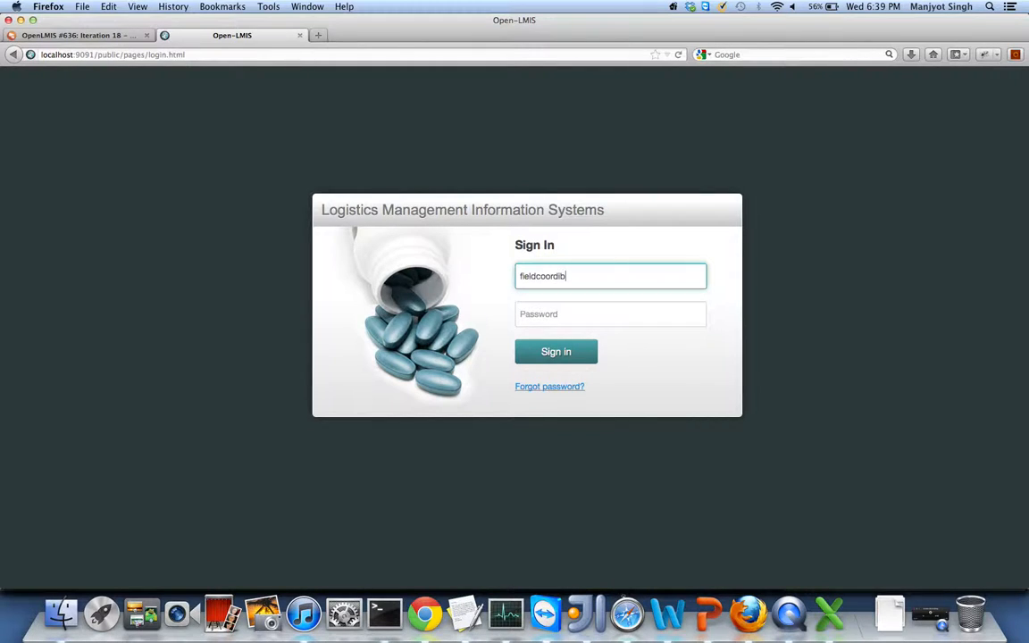
key(BackSpace)
key(Down)
key(Return)
key(Tab)
text(Admin123)
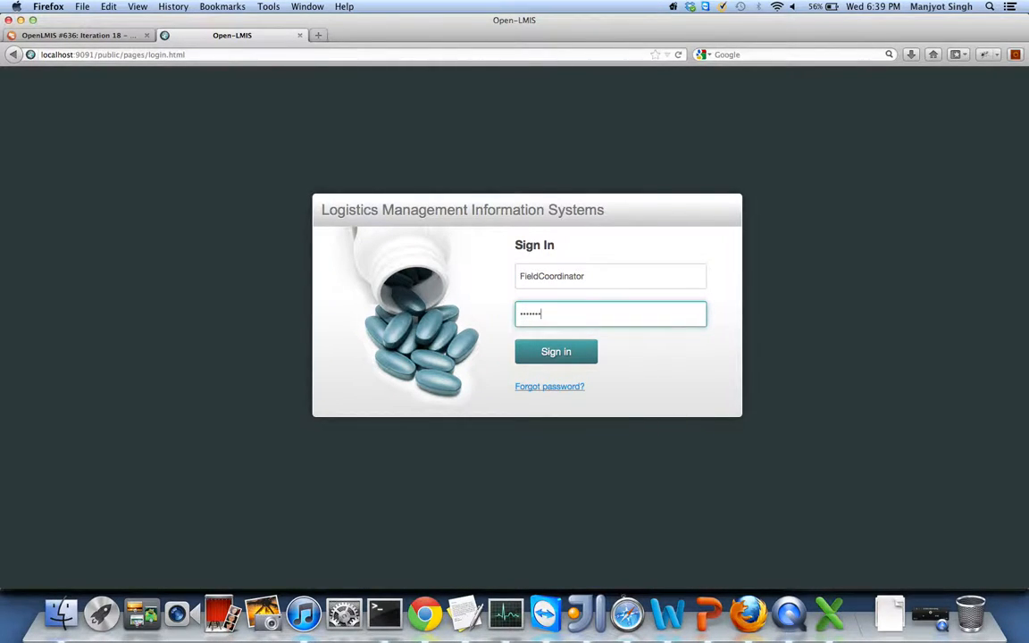
key(Return)
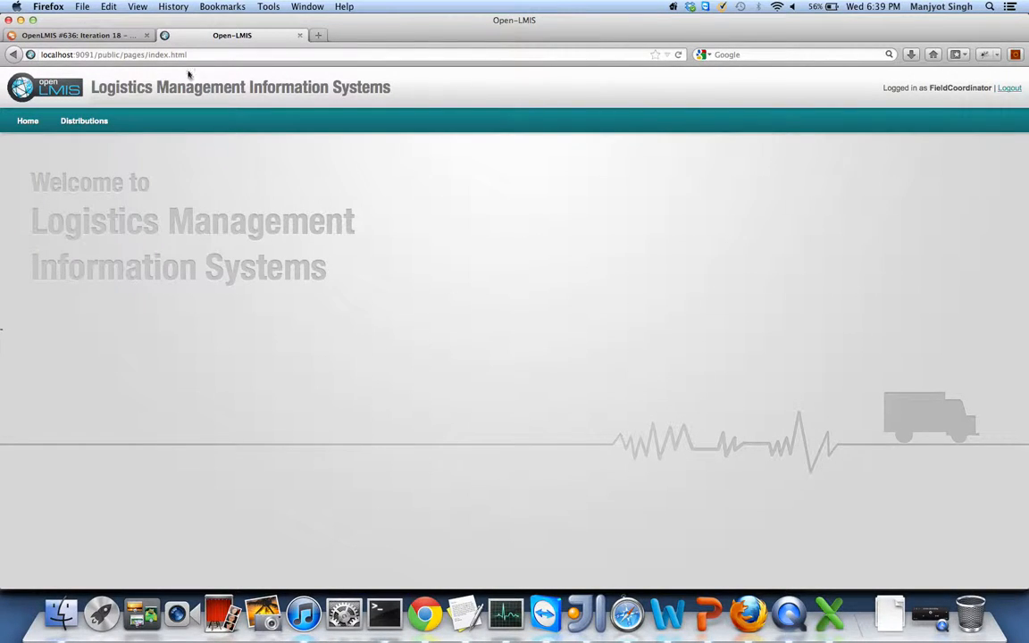
- Open Manage distribution, check its delivery zone list, then bring INSERT INTO role.docx forward in Word
mouse_move(83, 123)
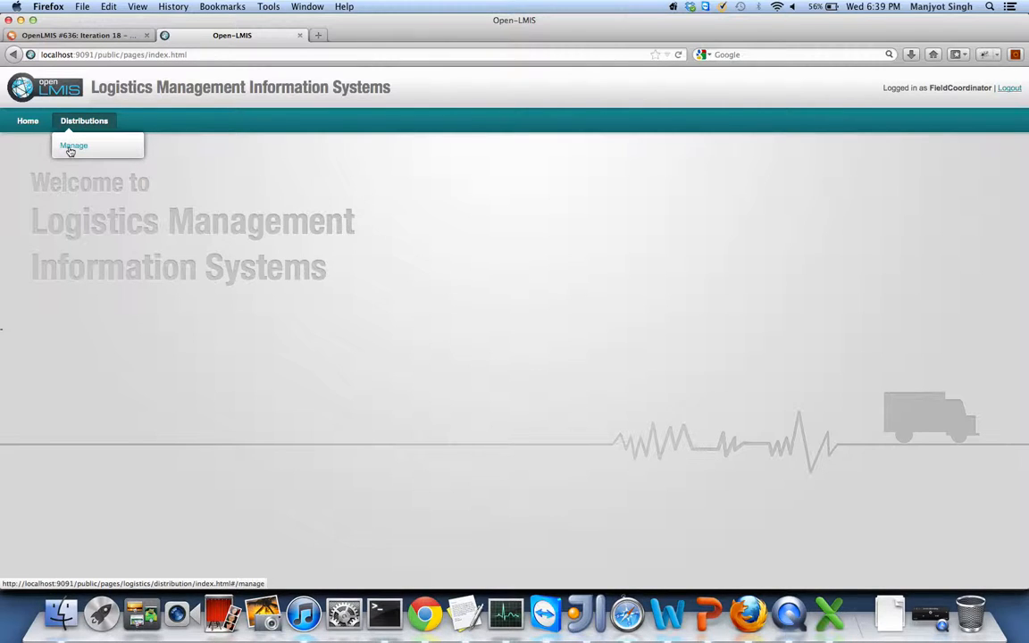
click(71, 147)
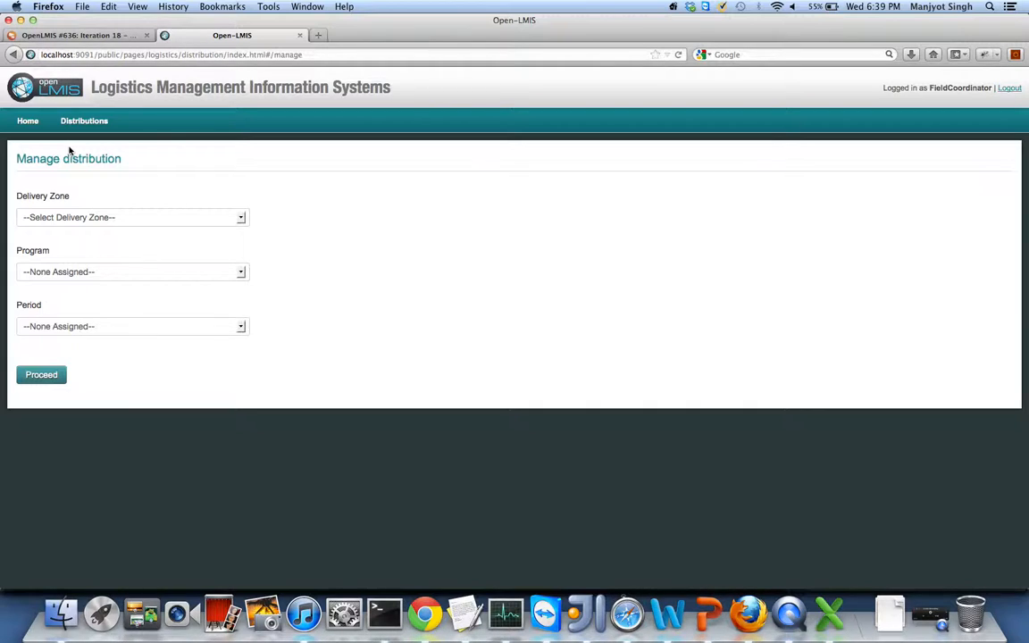
click(116, 219)
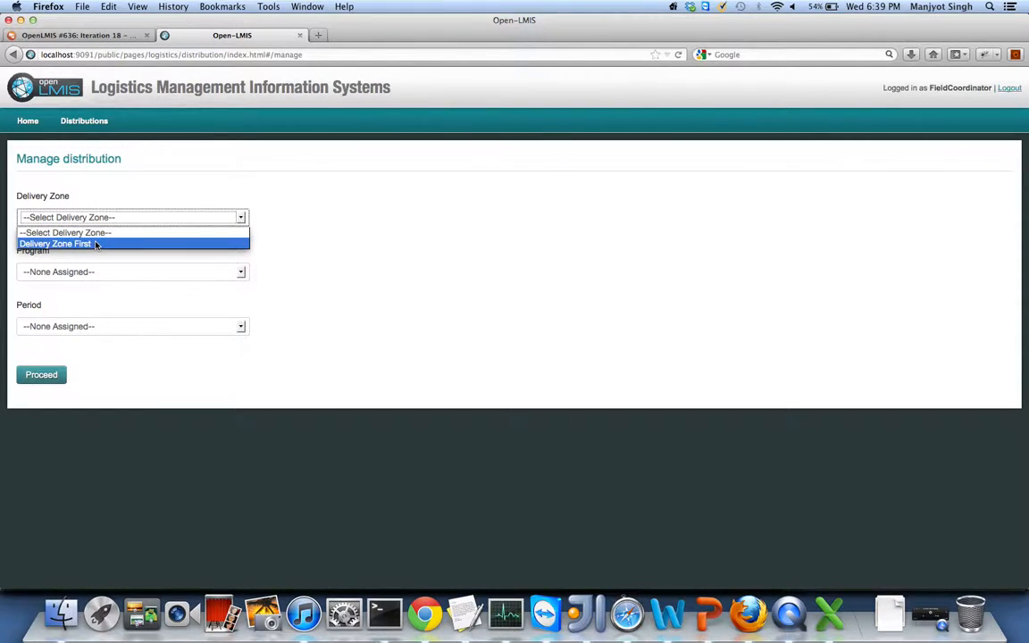
click(183, 203)
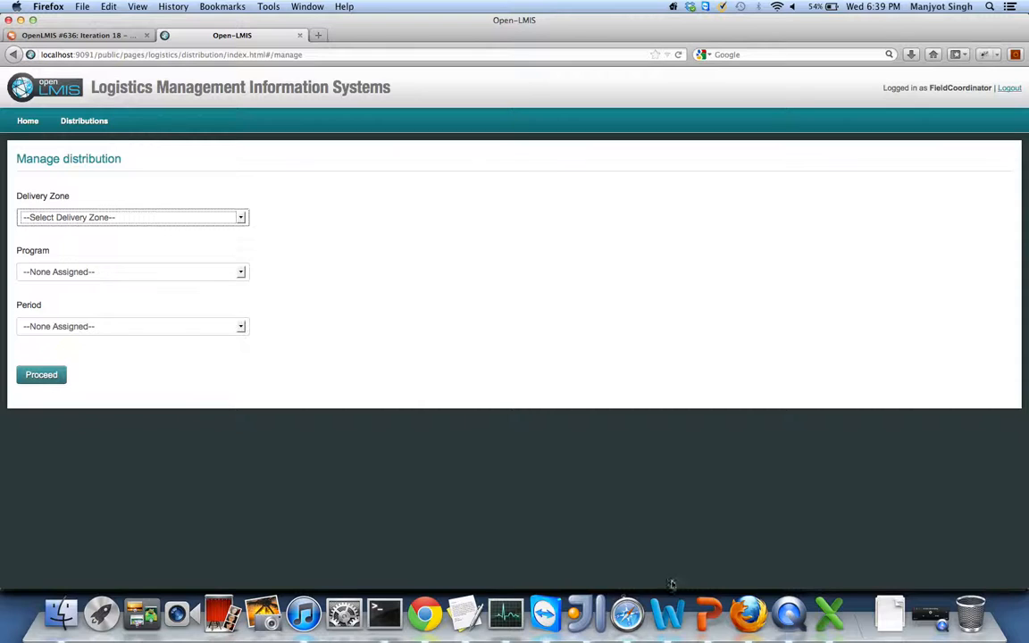
click(669, 616)
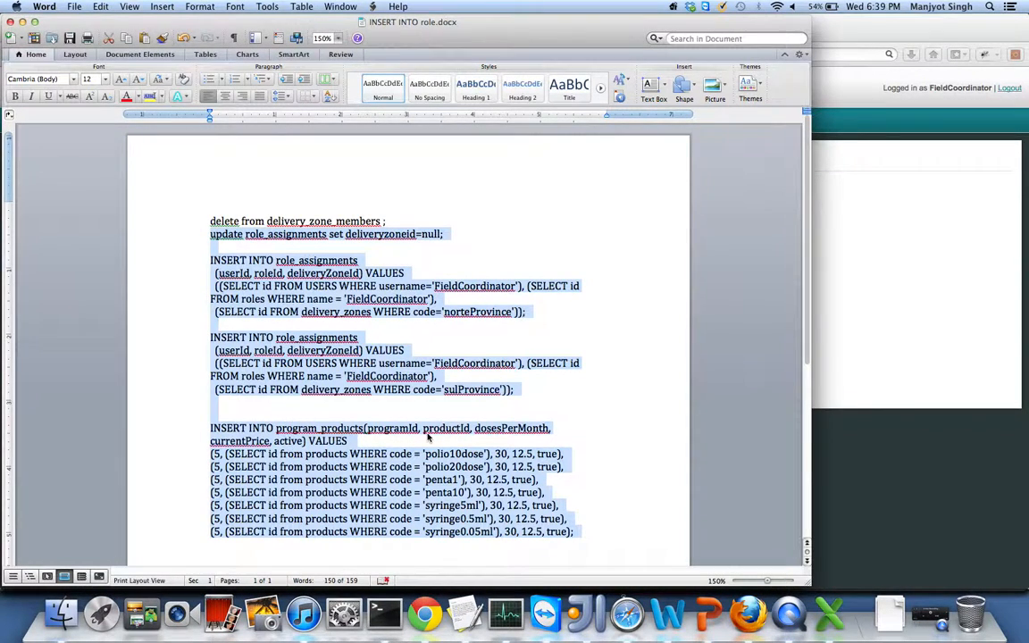
- In psql, run select* from users; then execute the role-assignment and program-product SQL statements
scroll(427, 436, down, 4)
key(super+Tab)
click(375, 618)
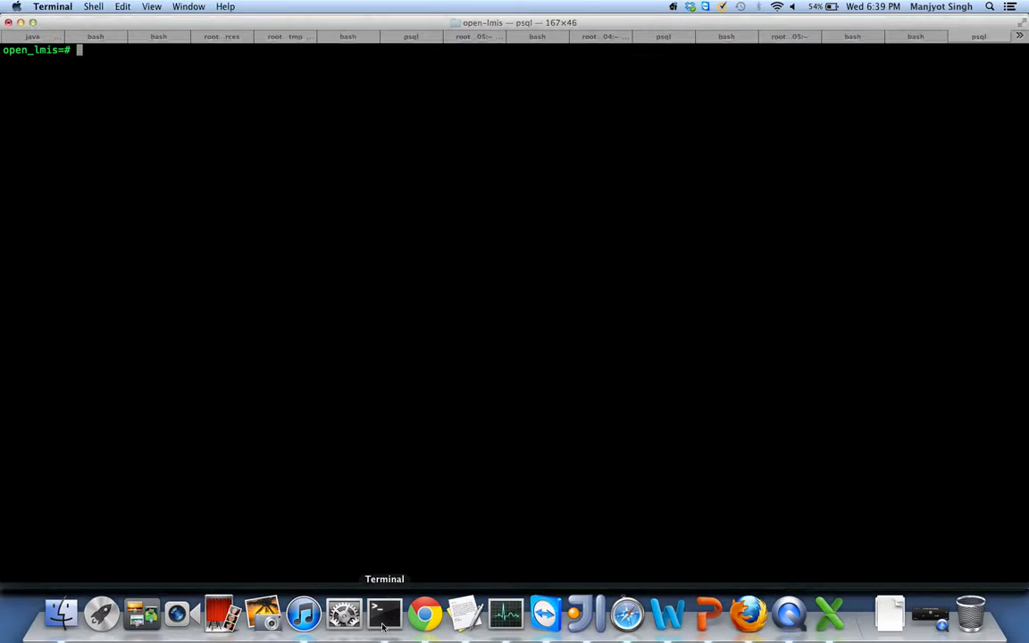
text(delete from delivery_zone_members ;)
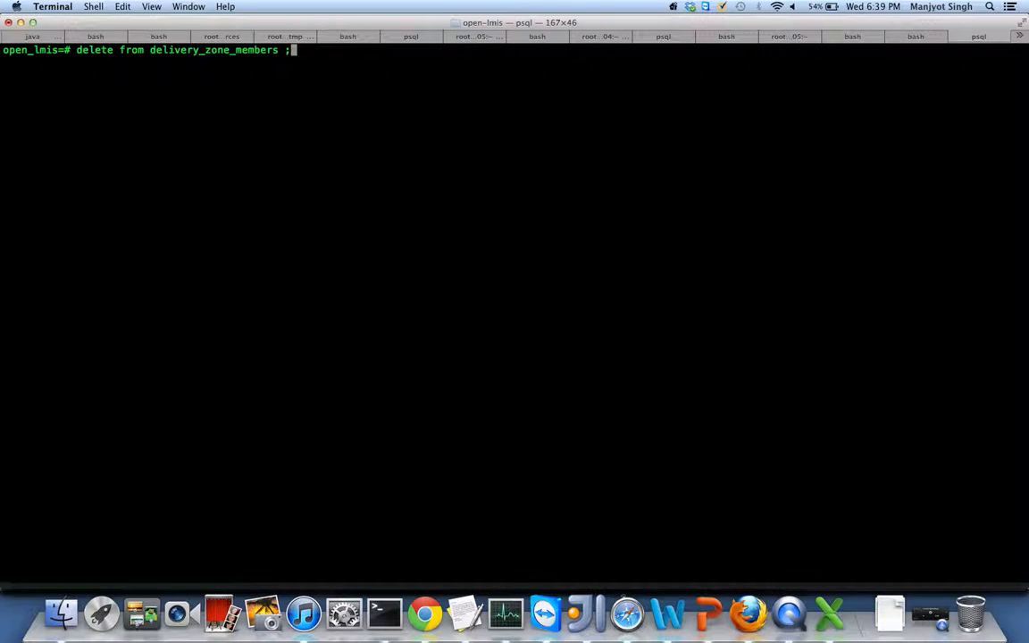
key(BackSpace)
key(BackSpace)
key(BackSpace)
key(BackSpace)
key(BackSpace)
key(BackSpace)
key(BackSpace)
key(BackSpace)
key(BackSpace)
key(BackSpace)
key(BackSpace)
key(BackSpace)
key(BackSpace)
key(BackSpace)
key(BackSpace)
key(BackSpace)
key(BackSpace)
key(BackSpace)
key(BackSpace)
key(BackSpace)
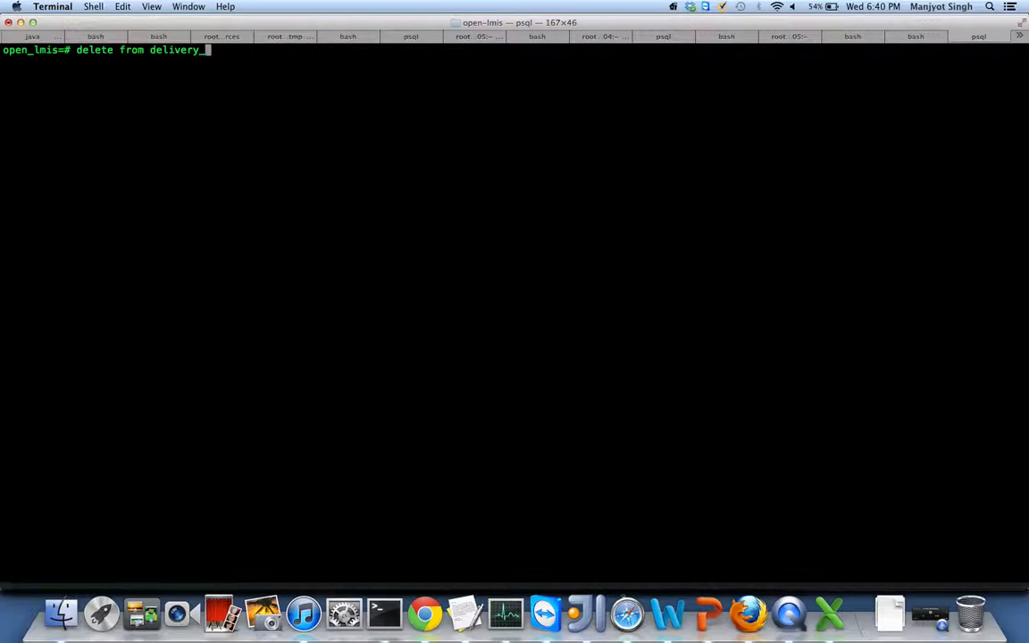
text(select)
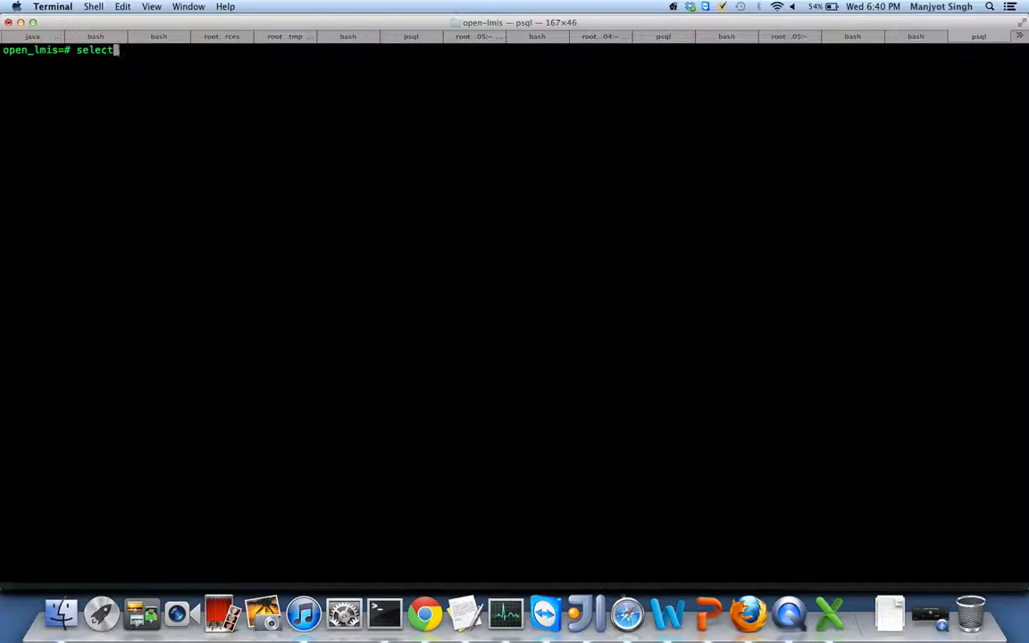
text(* from users;)
key(Return)
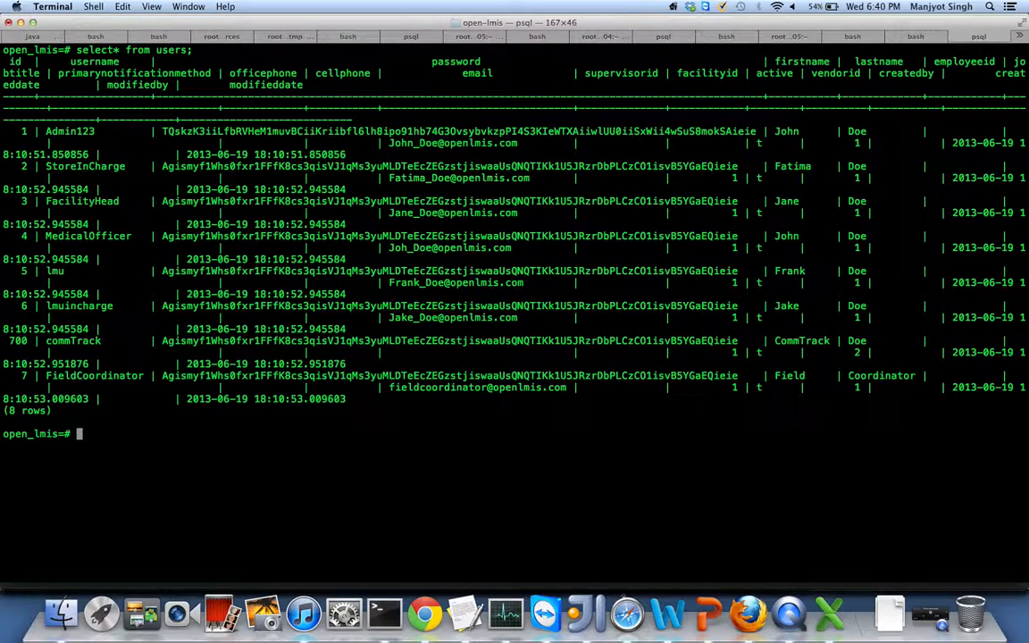
key(super+k)
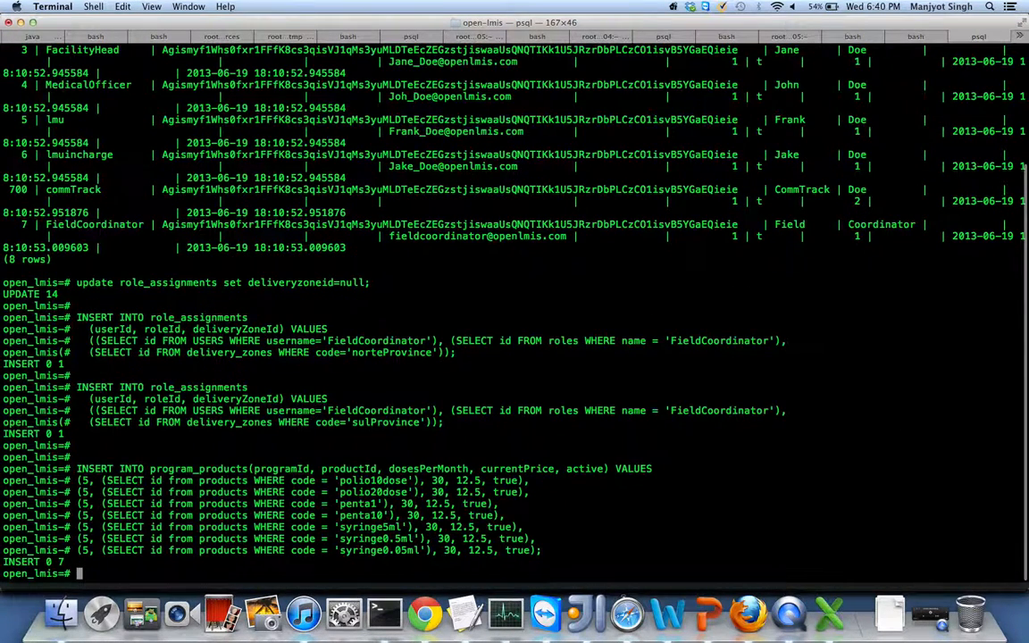
key(super+Tab)
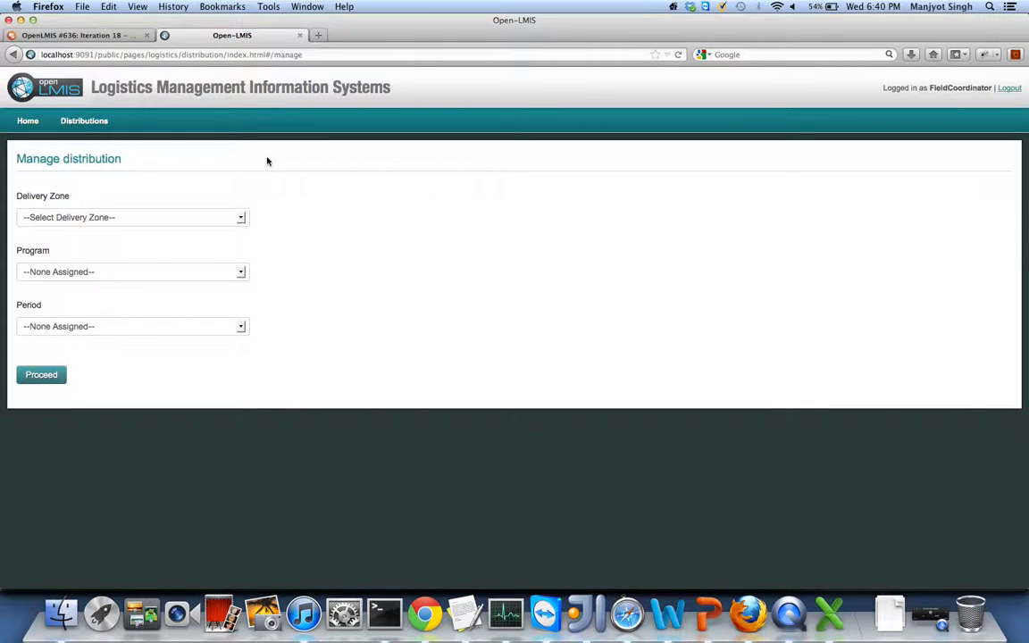
- Choose Sul Province, VACCINES and June2013 on Manage distribution, then glance at the Proceed options
click(117, 216)
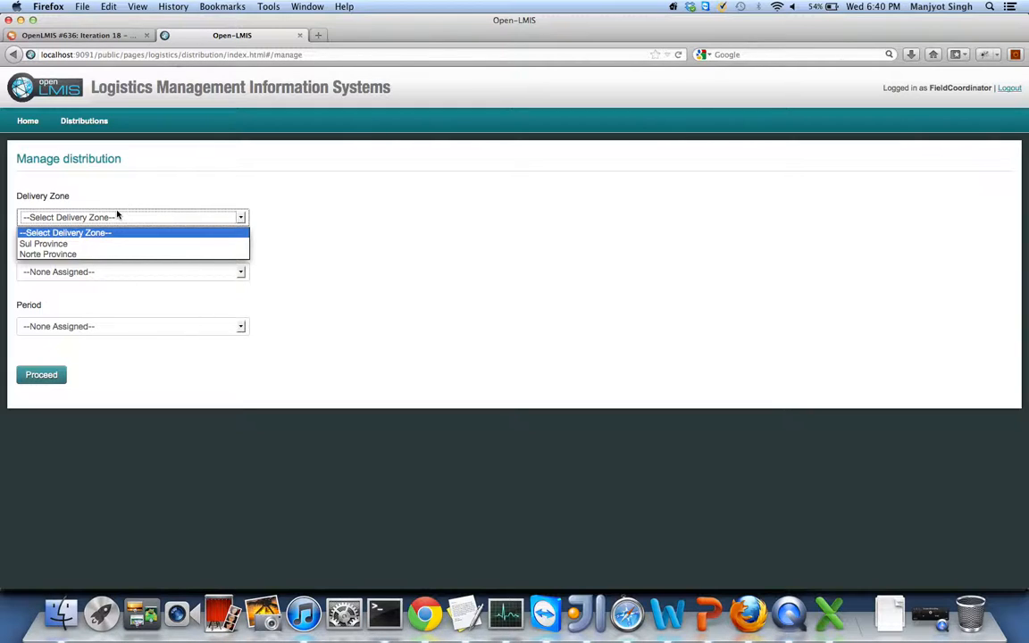
click(43, 244)
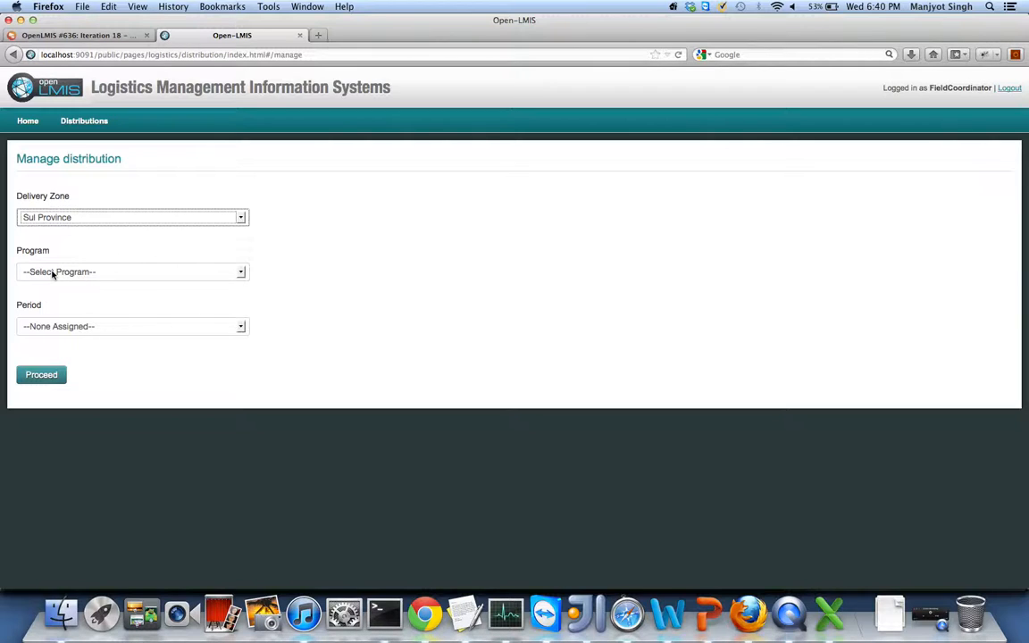
click(53, 272)
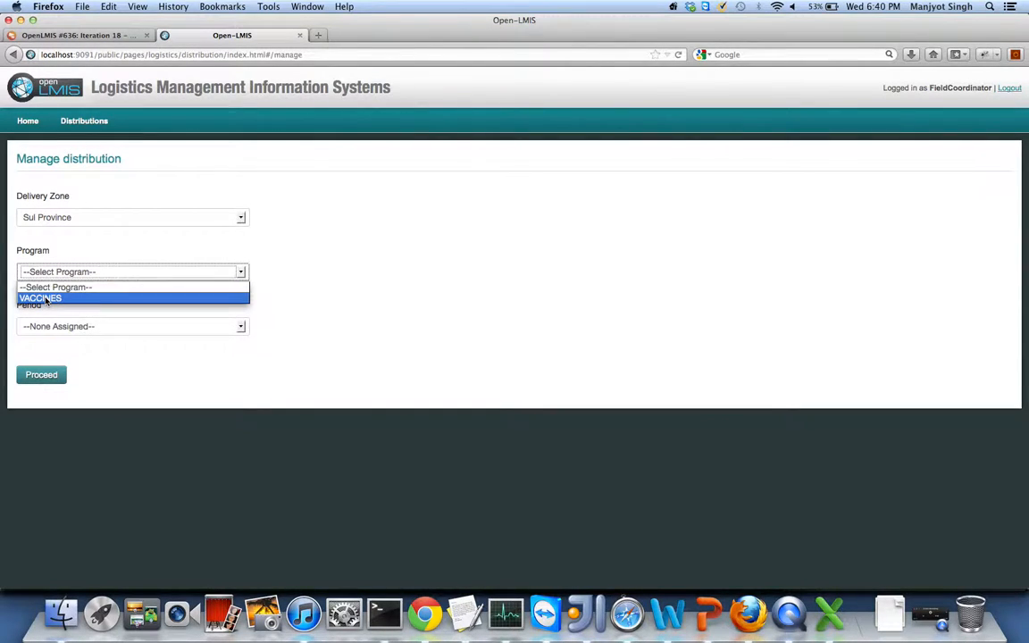
click(46, 299)
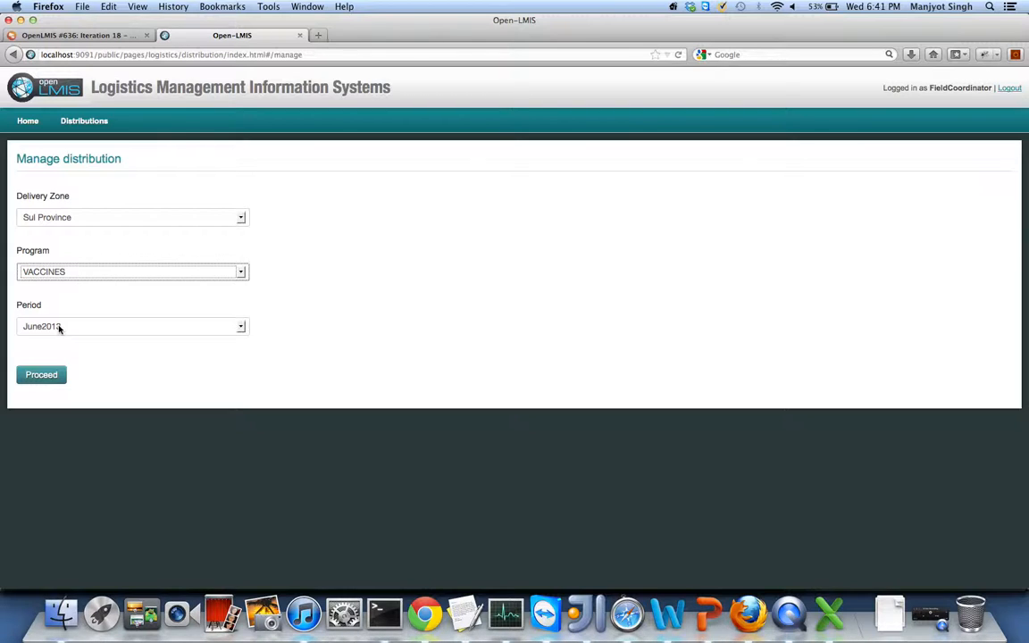
click(59, 327)
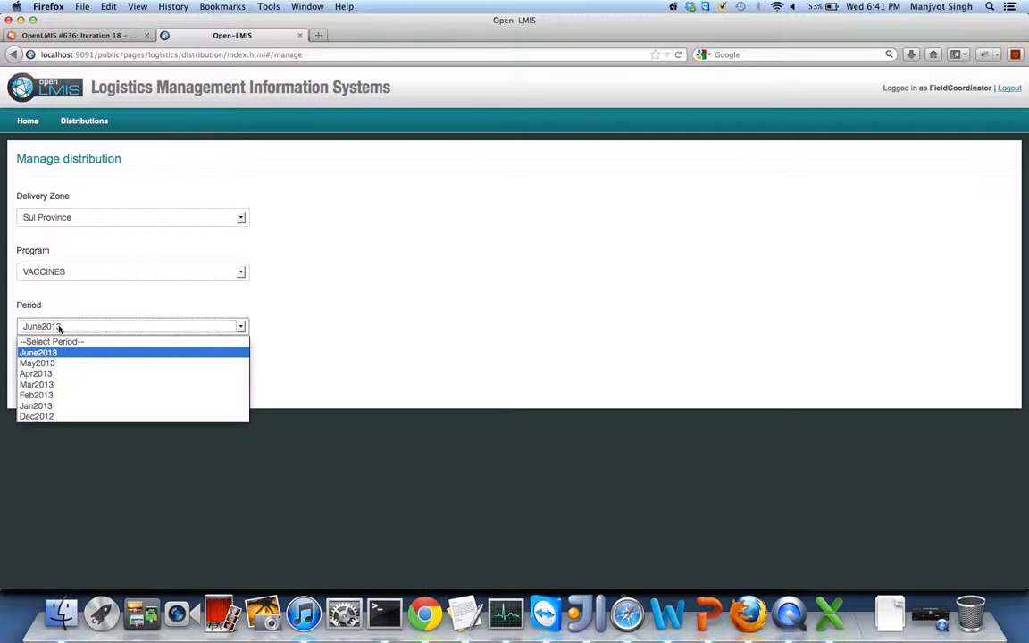
click(310, 322)
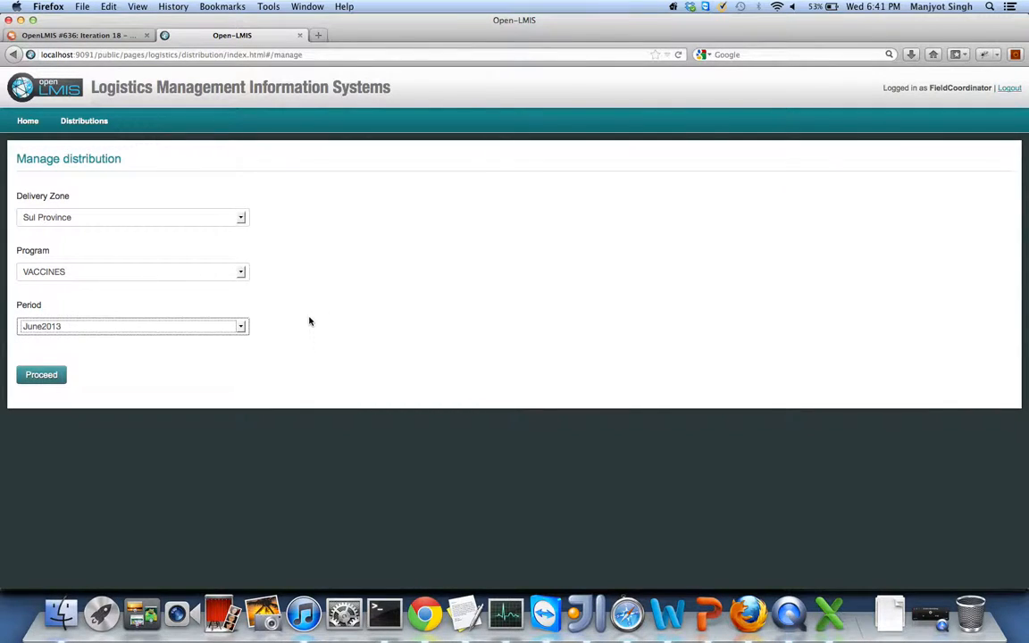
click(60, 376)
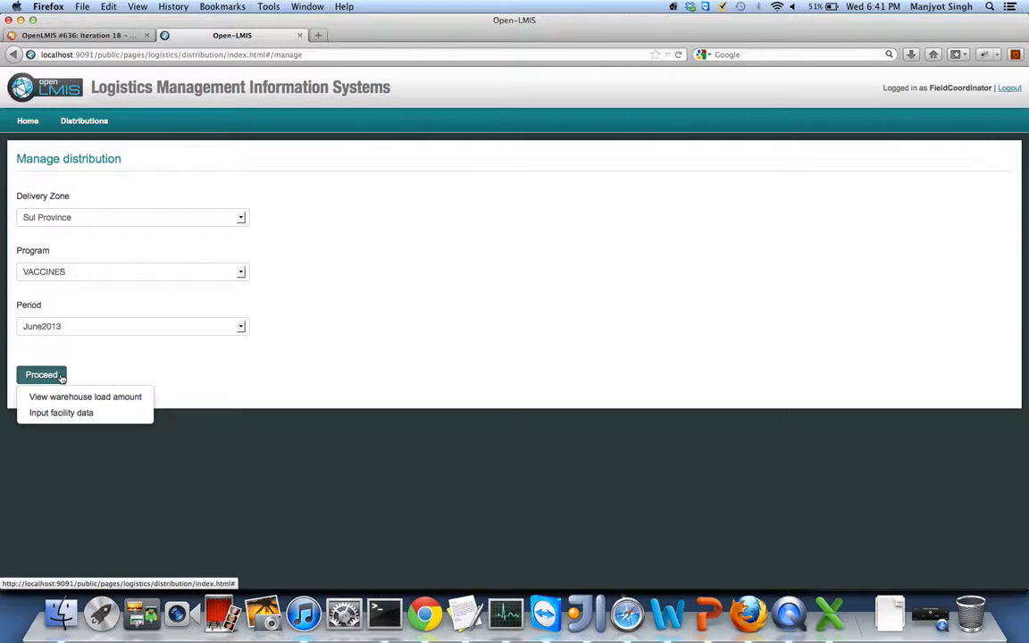
click(294, 365)
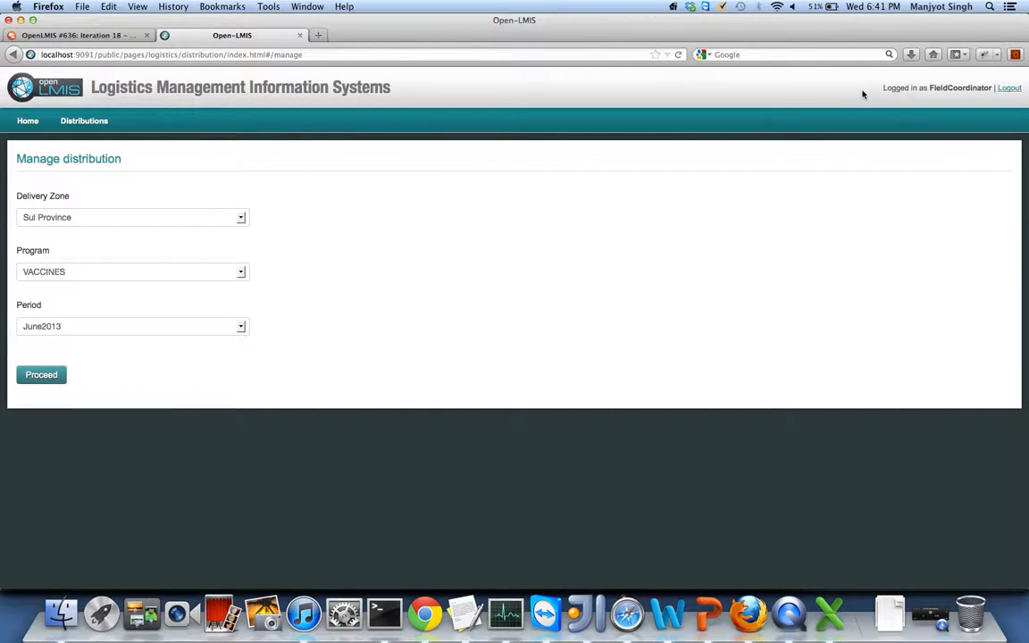
- Log out, then sign in with the administrator username and password
click(1009, 89)
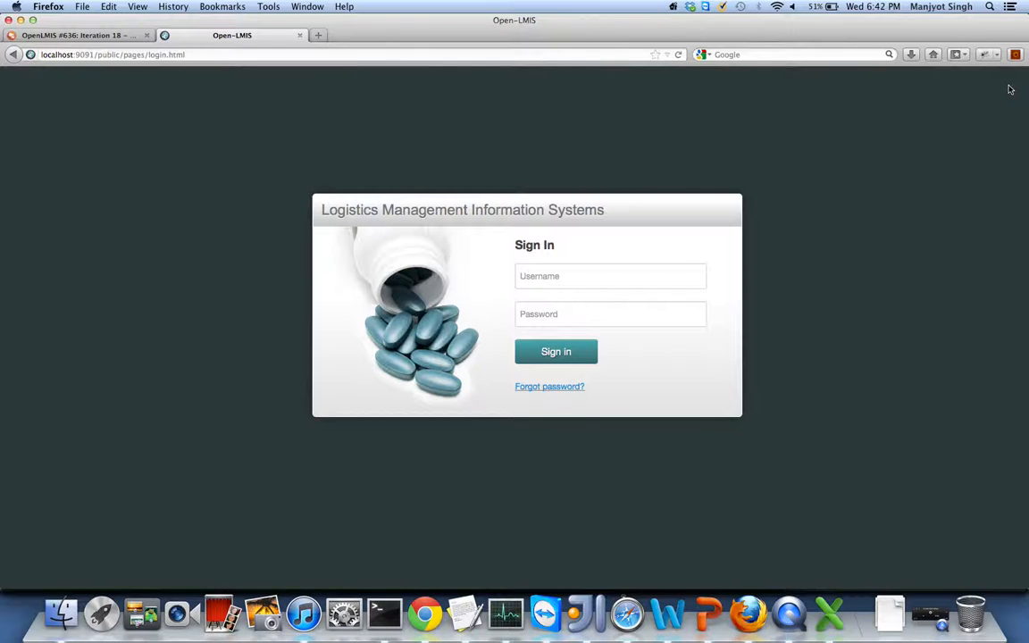
click(634, 268)
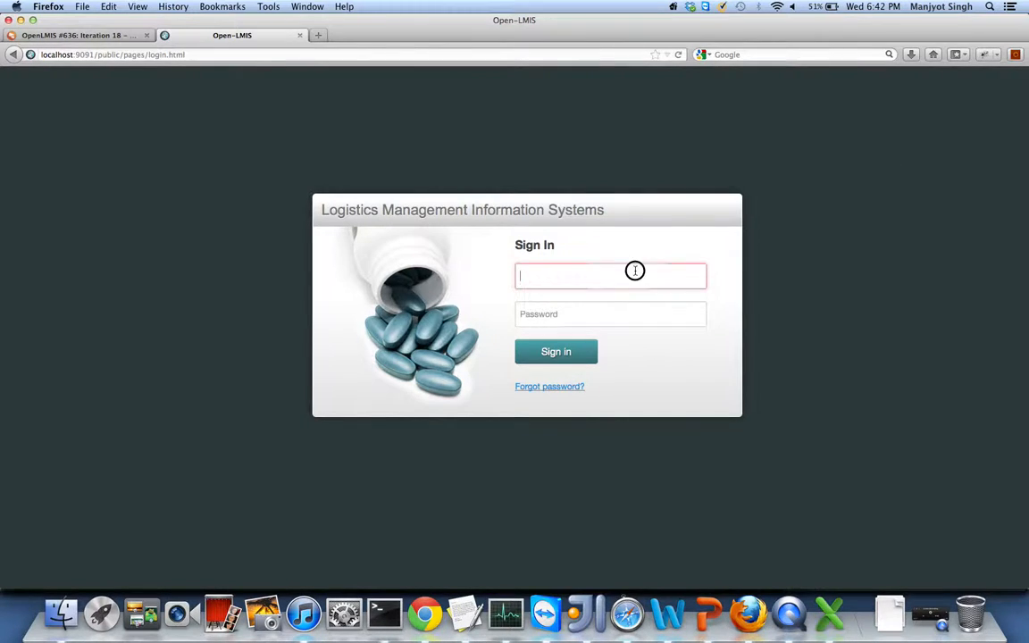
text(admin123)
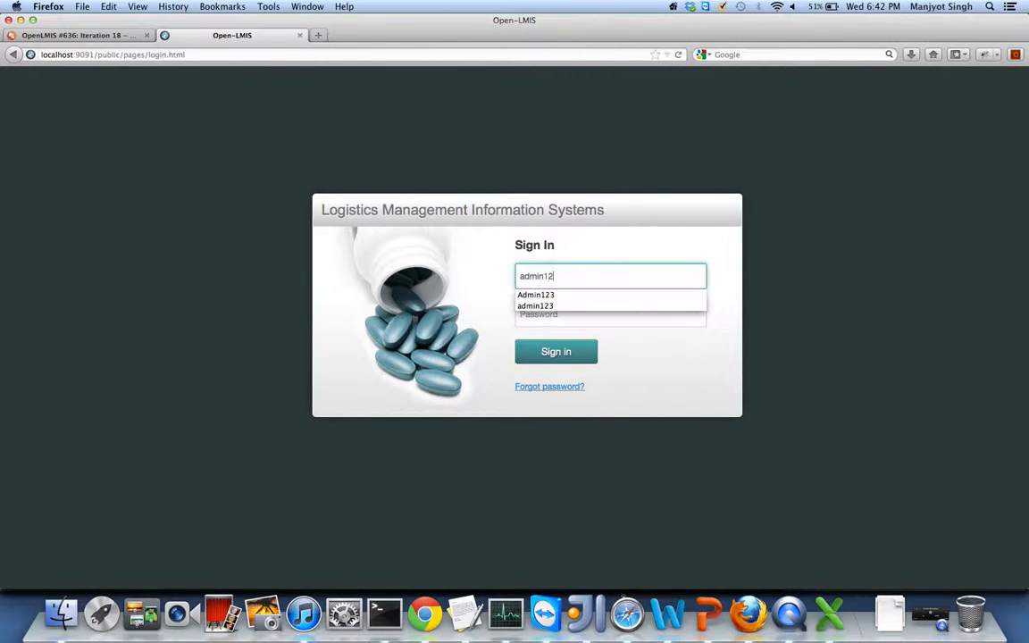
key(Tab)
text(Admin123)
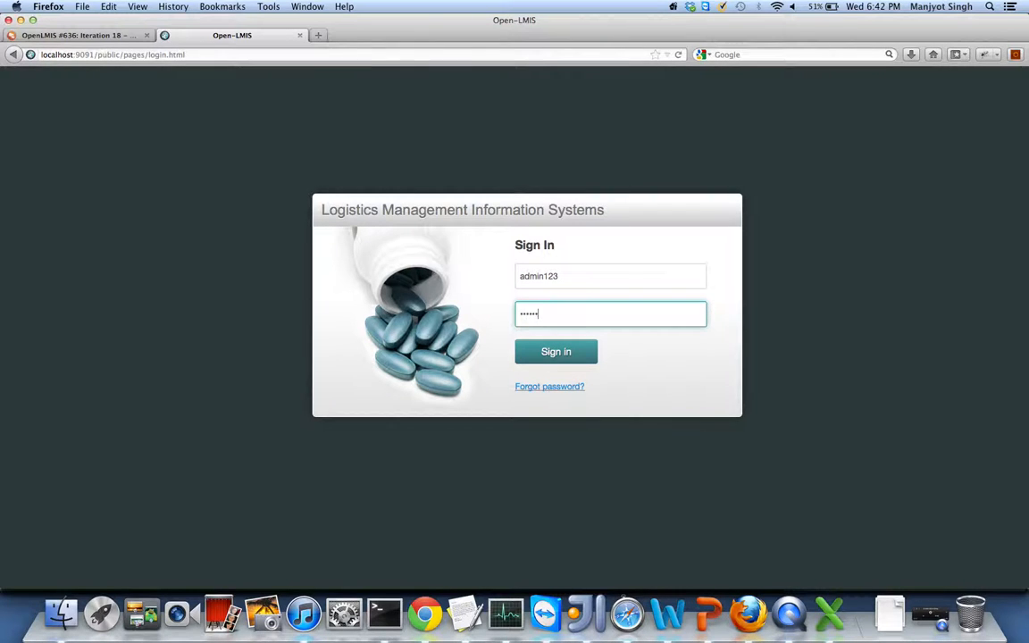
key(Return)
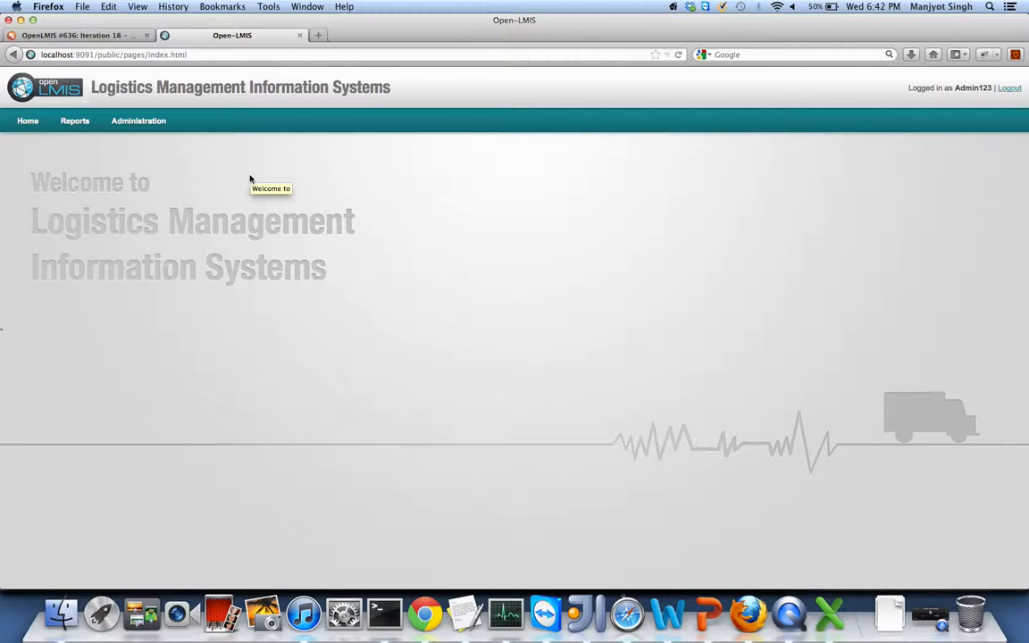
mouse_move(139, 123)
mouse_move(151, 178)
mouse_move(154, 198)
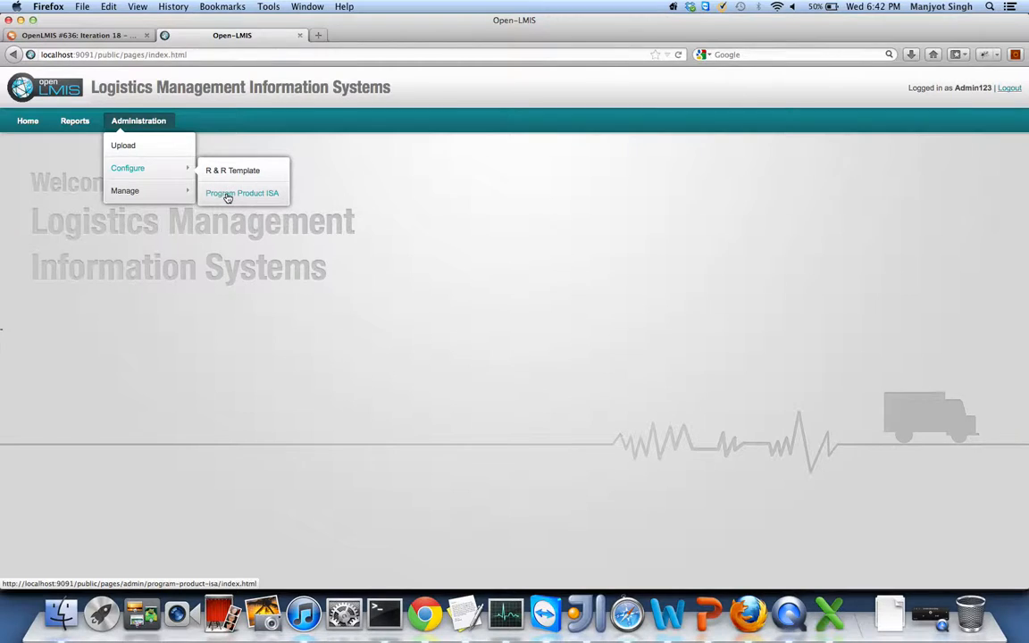
- On Program Product ISA configuration, list VACCINES products and edit polio10dose's formula
click(226, 195)
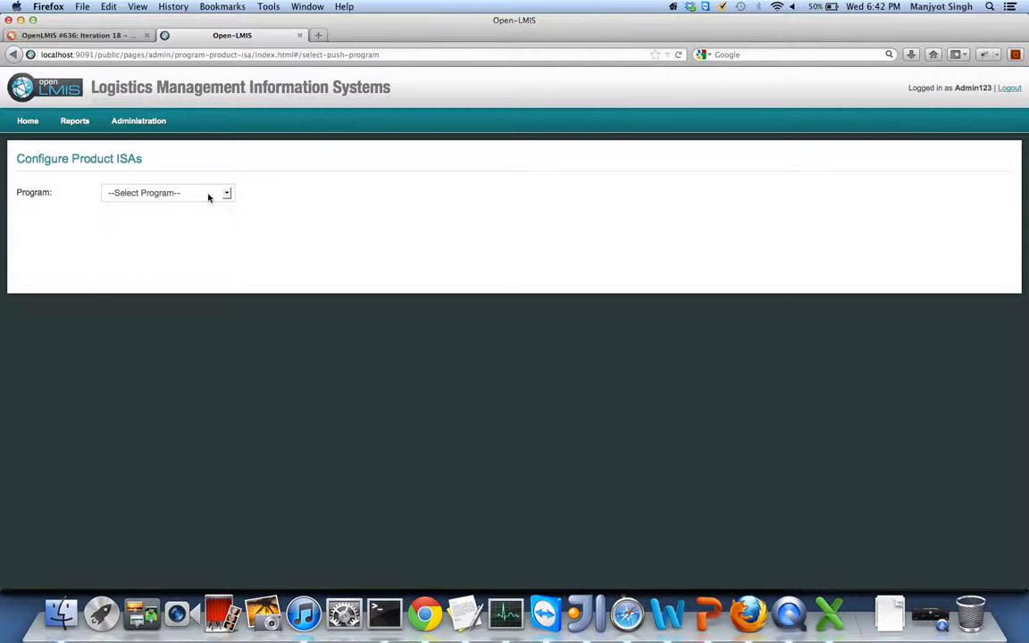
click(208, 197)
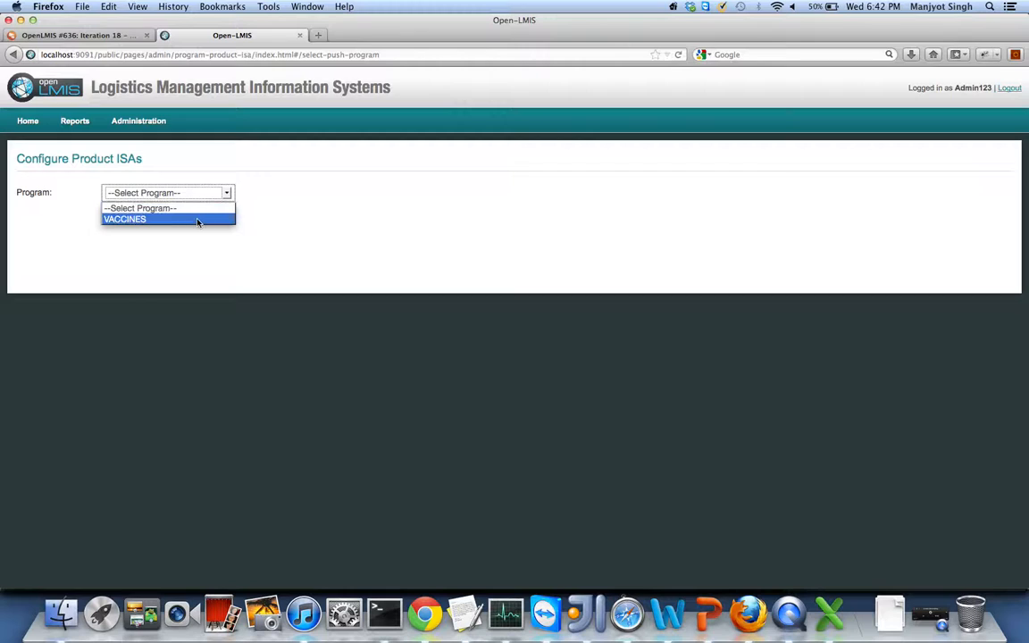
click(198, 222)
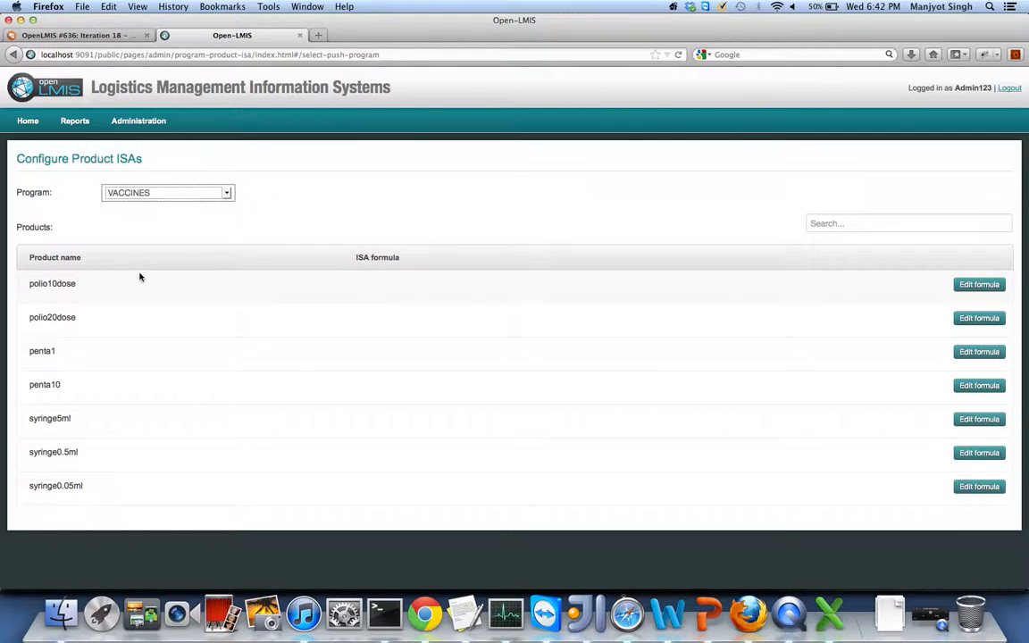
click(968, 285)
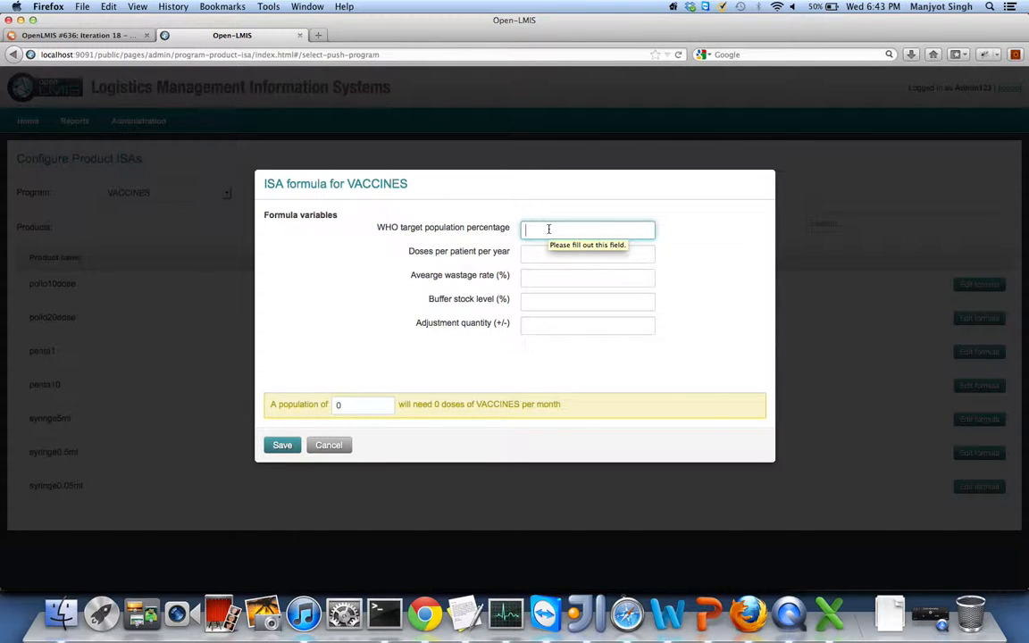
- Enter ISA variables 3, 3, 1% wastage, 2% buffer and adjustment 17 for polio10dose
text(3)
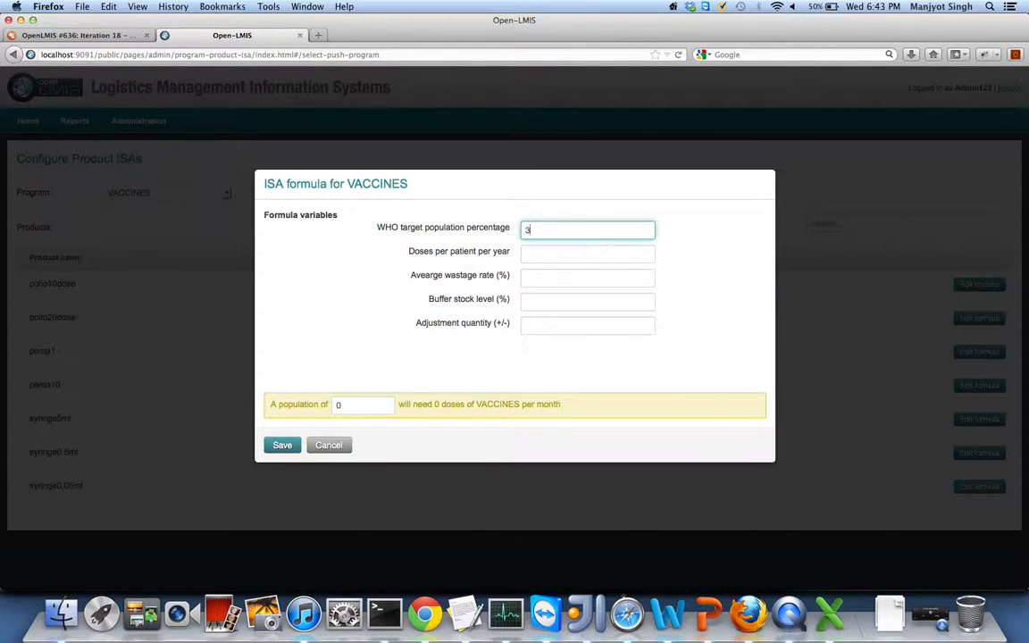
click(535, 256)
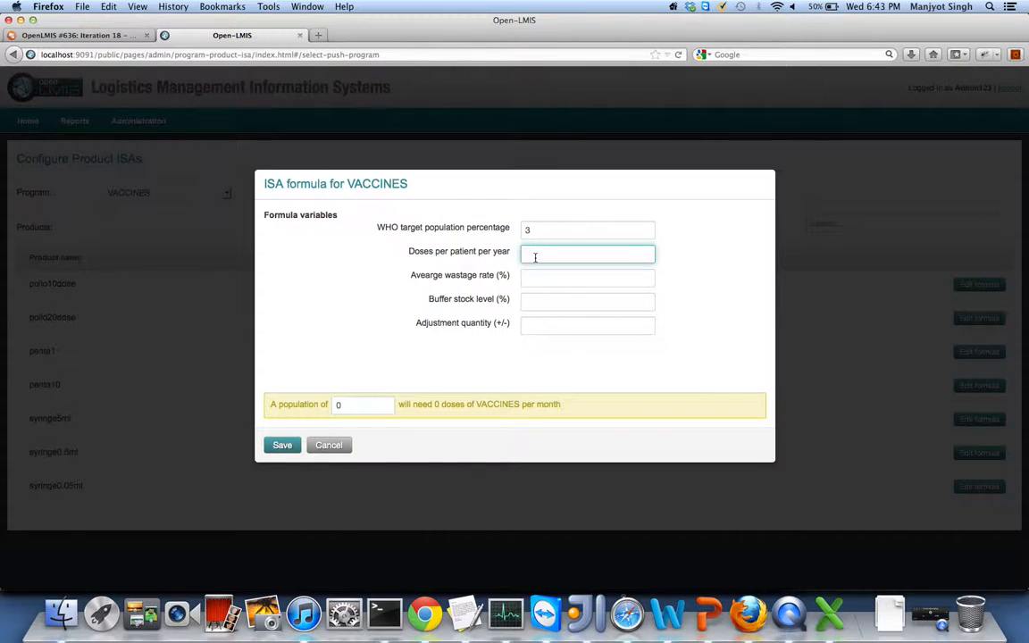
text(3)
click(535, 275)
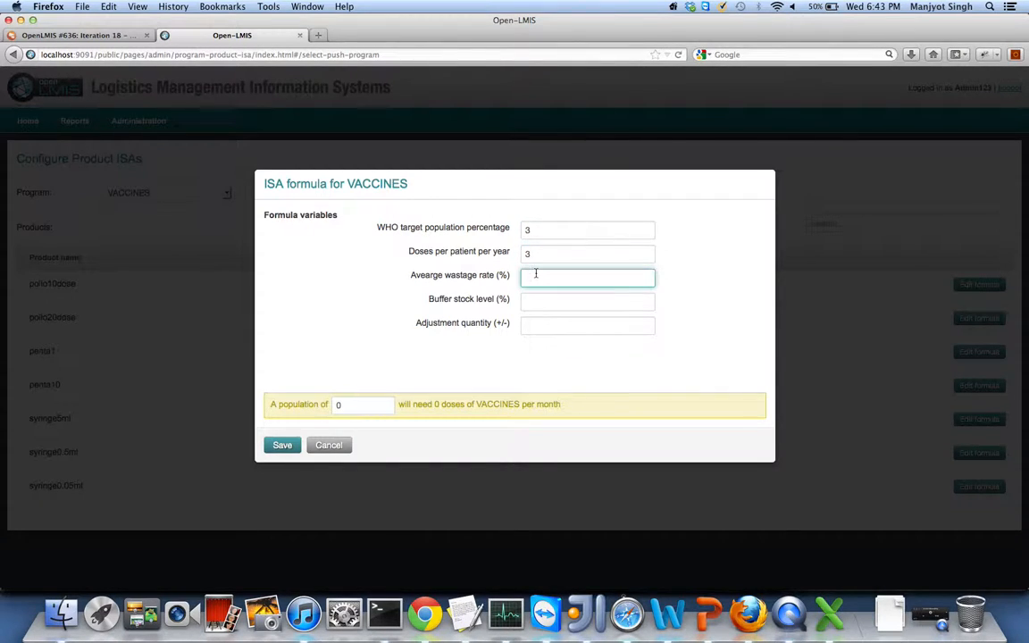
text(1)
click(536, 300)
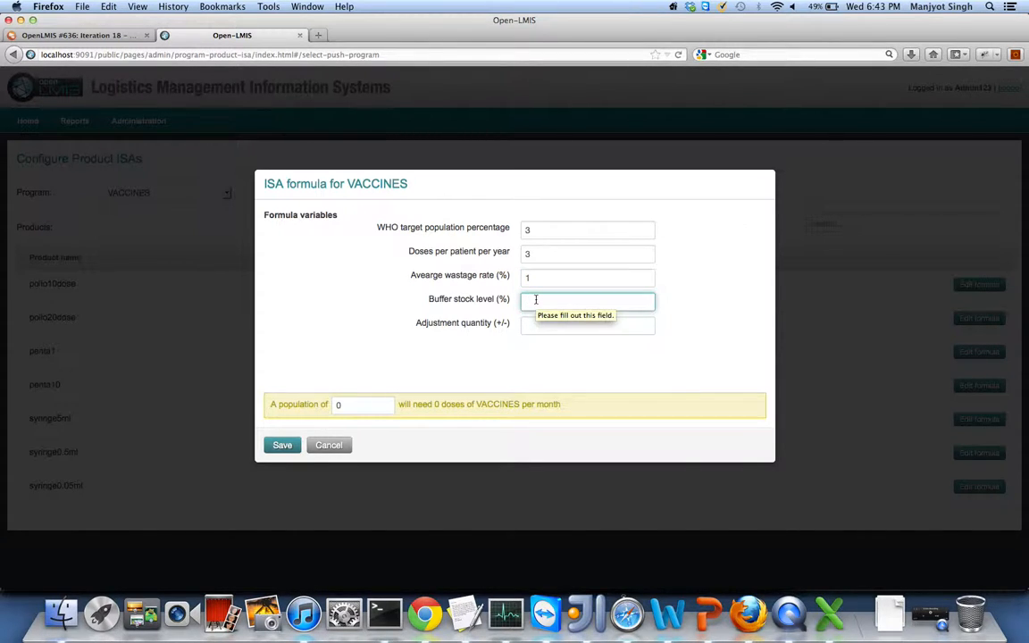
text(2)
click(544, 324)
text(1)
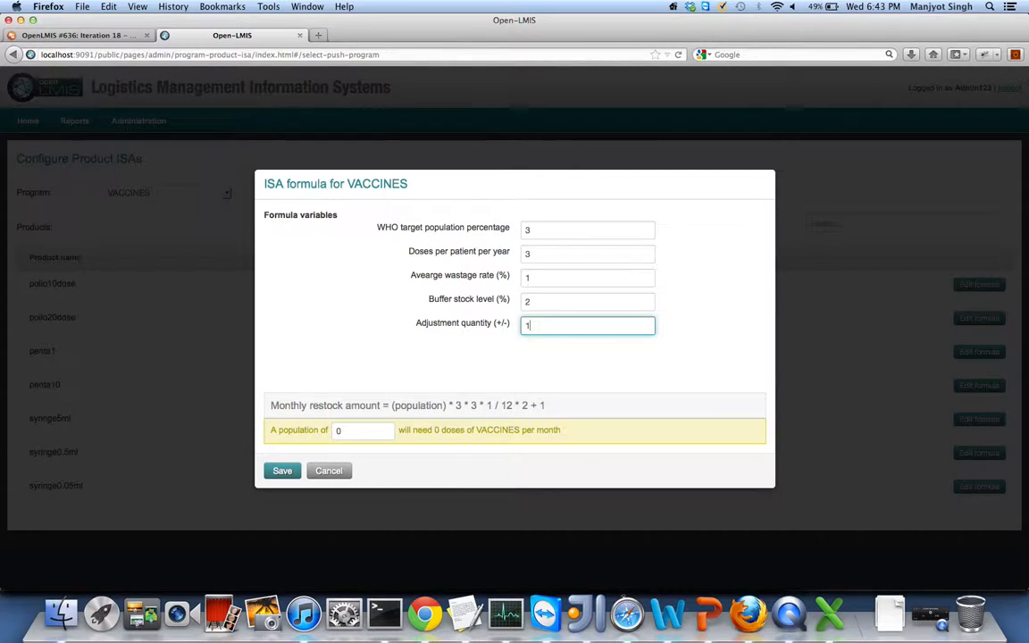
text(7)
- Preview the formula with a test population of 1000, then save it
click(340, 432)
key(BackSpace)
text(1)
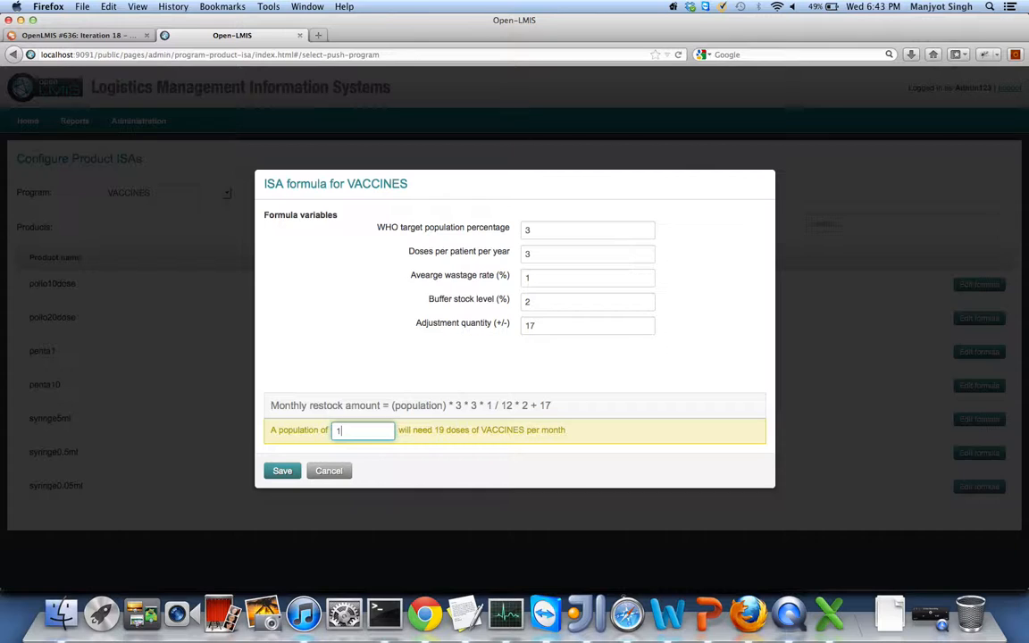
text(00)
text(0)
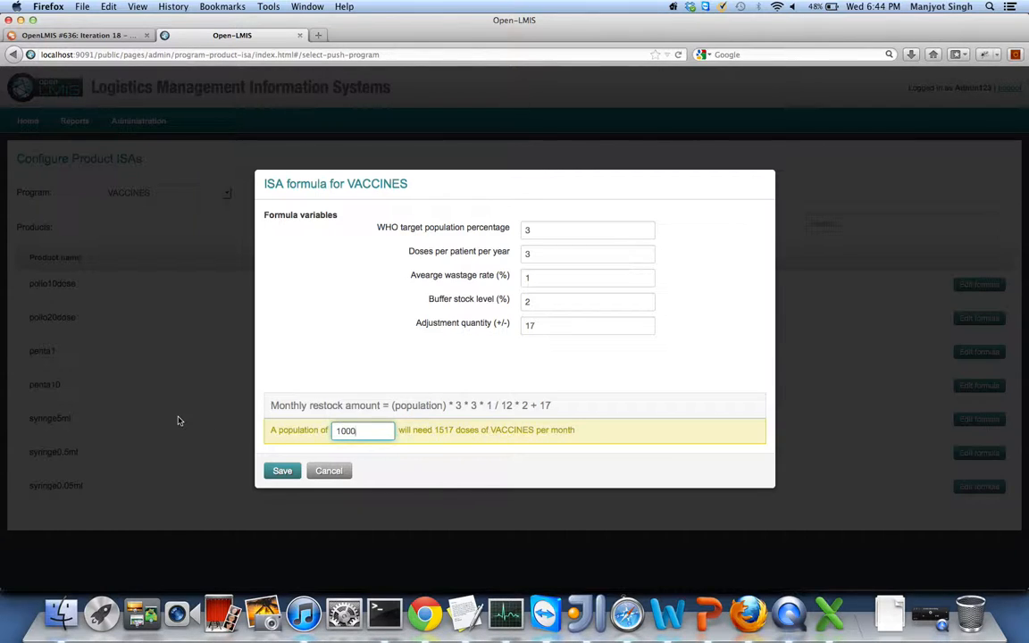
click(282, 471)
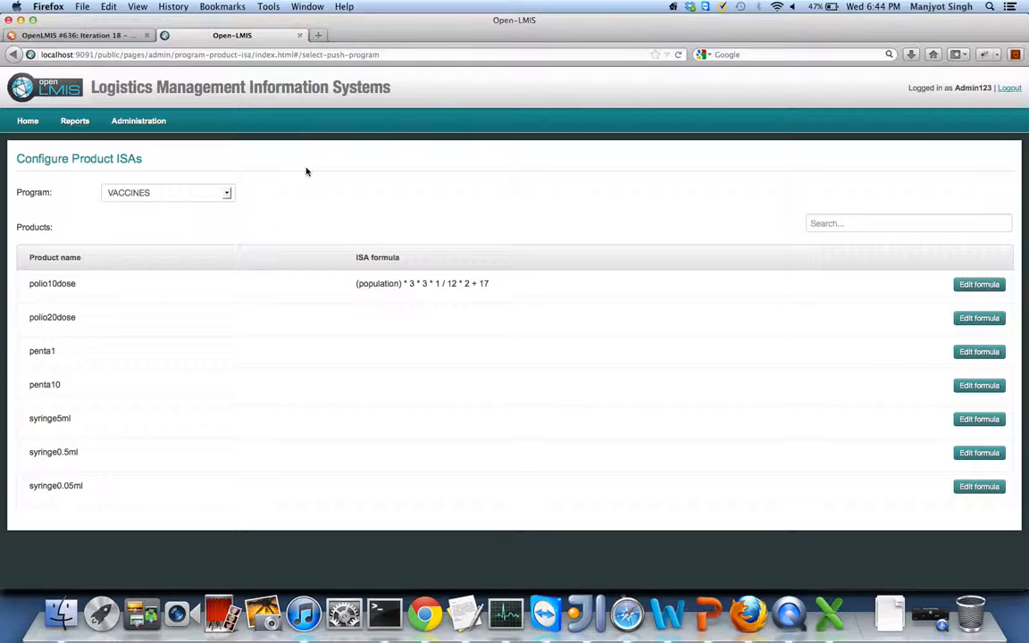
- Open the TB R & R template, scroll through its columns, and cancel without saving
mouse_move(144, 129)
mouse_move(136, 194)
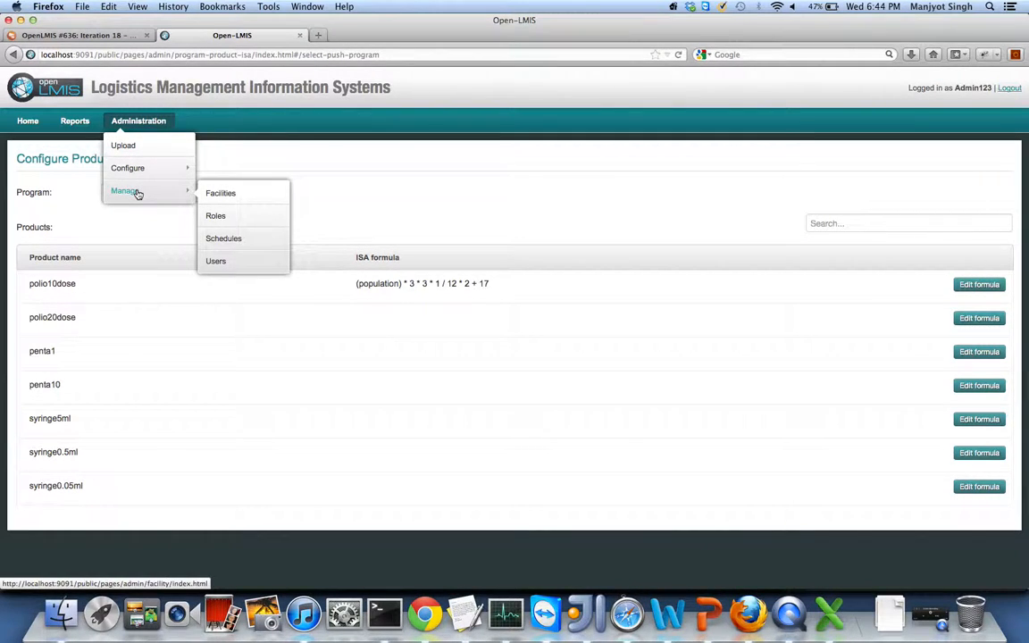
mouse_move(140, 171)
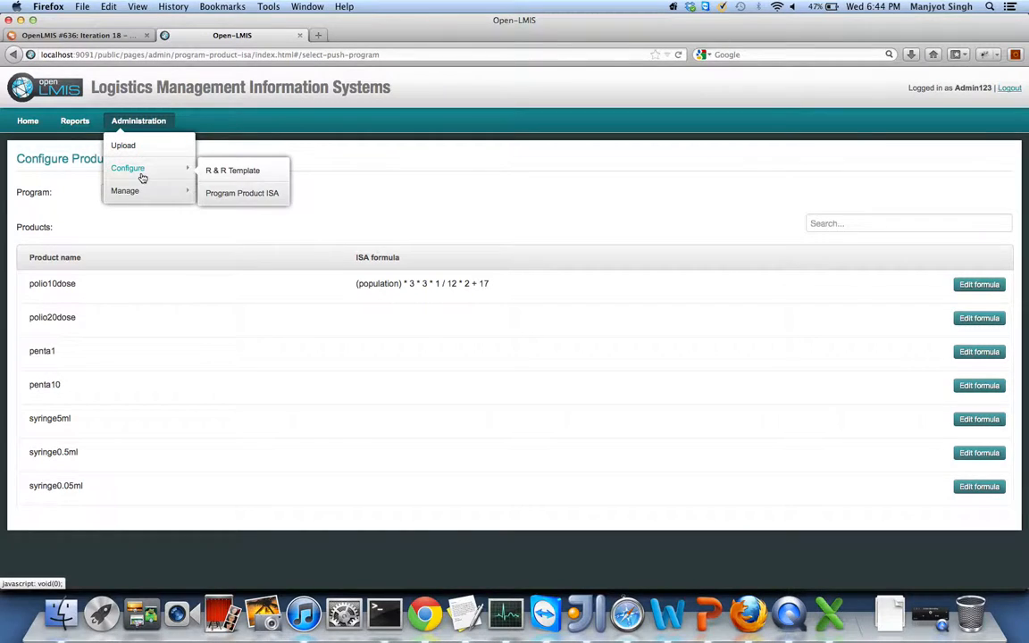
click(236, 171)
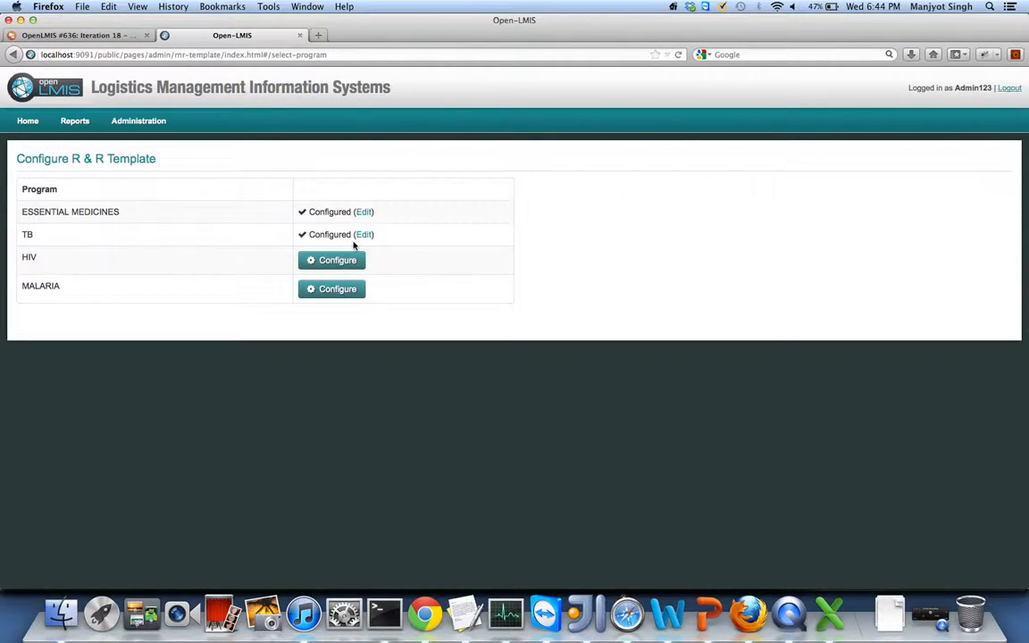
click(362, 234)
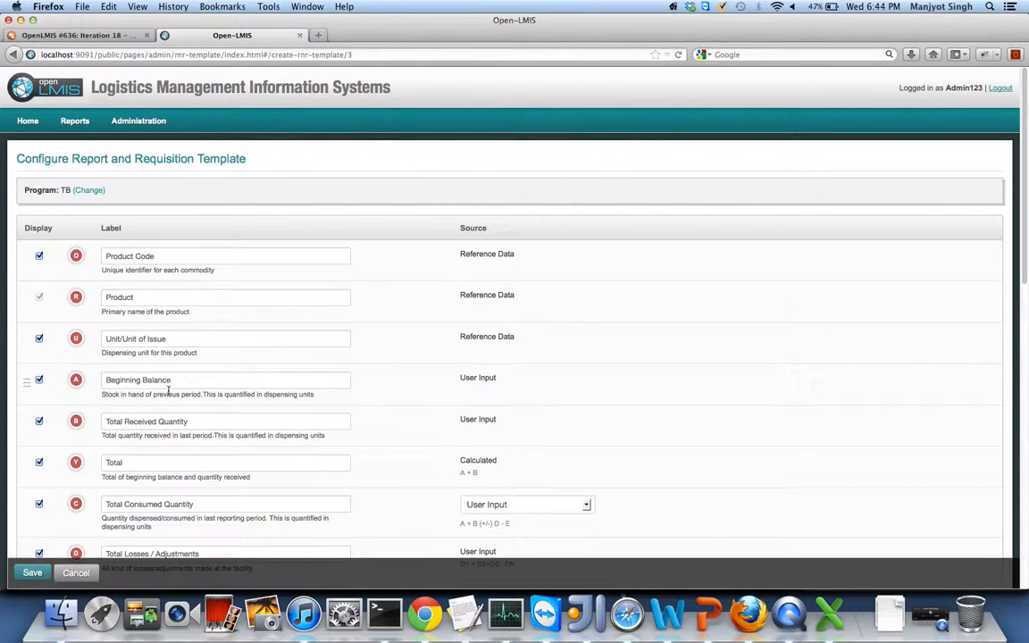
scroll(170, 391, down, 2)
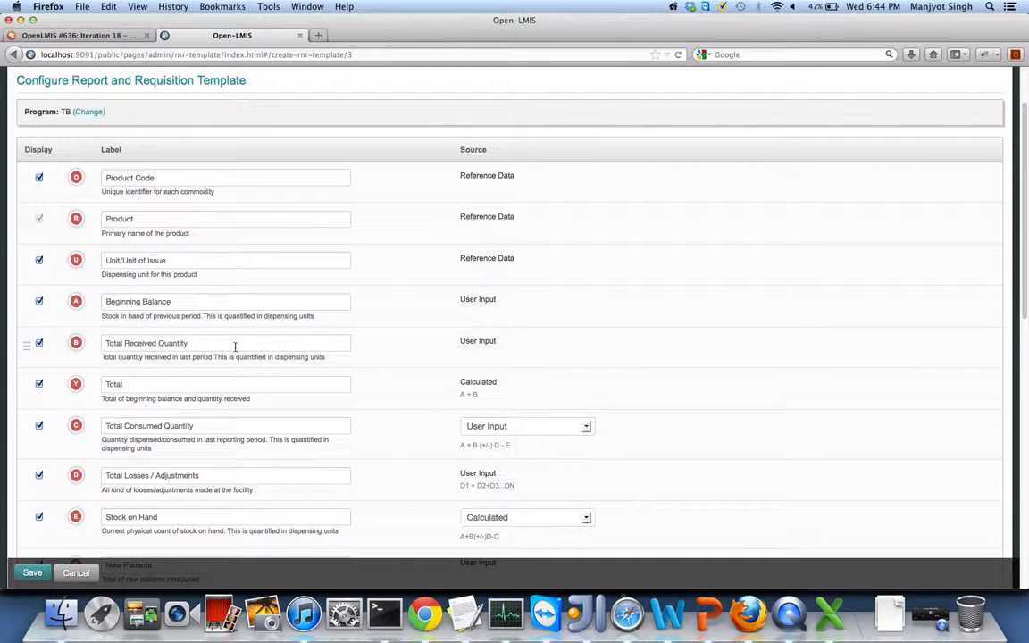
scroll(235, 346, down, 10)
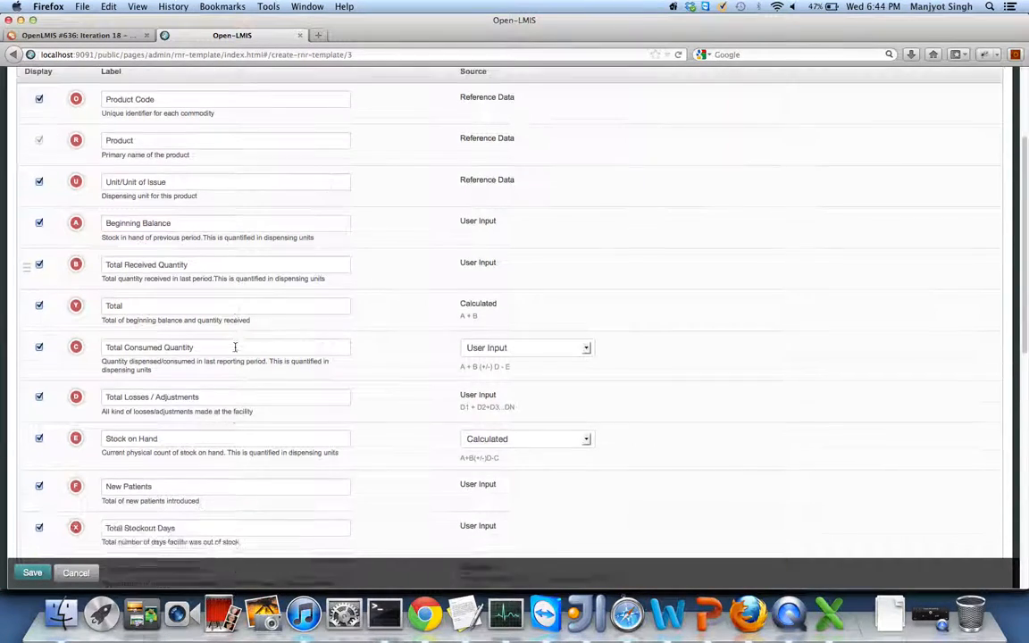
scroll(235, 346, down, 3)
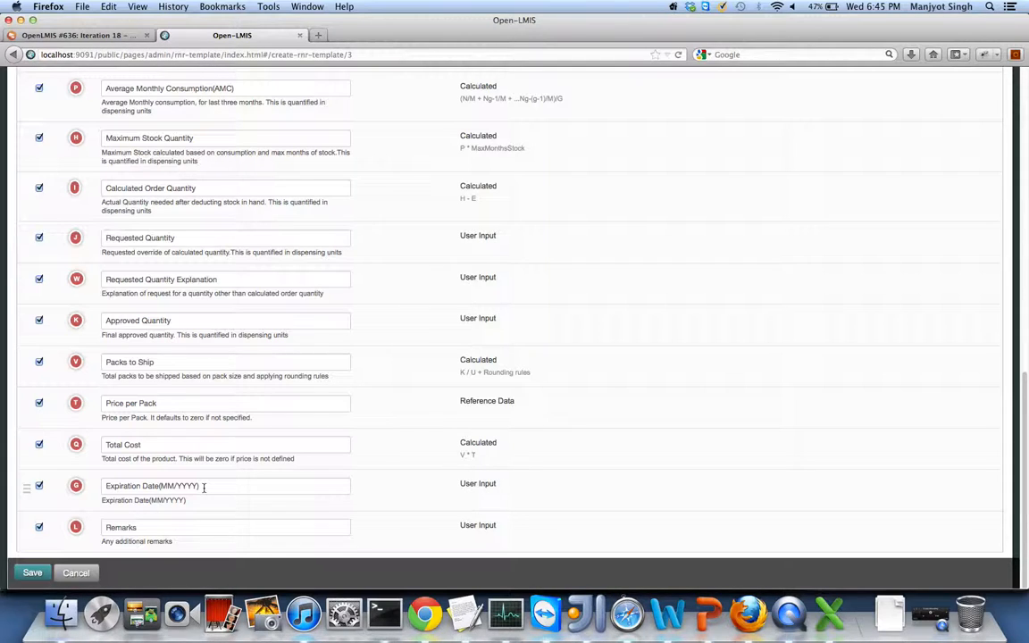
click(76, 573)
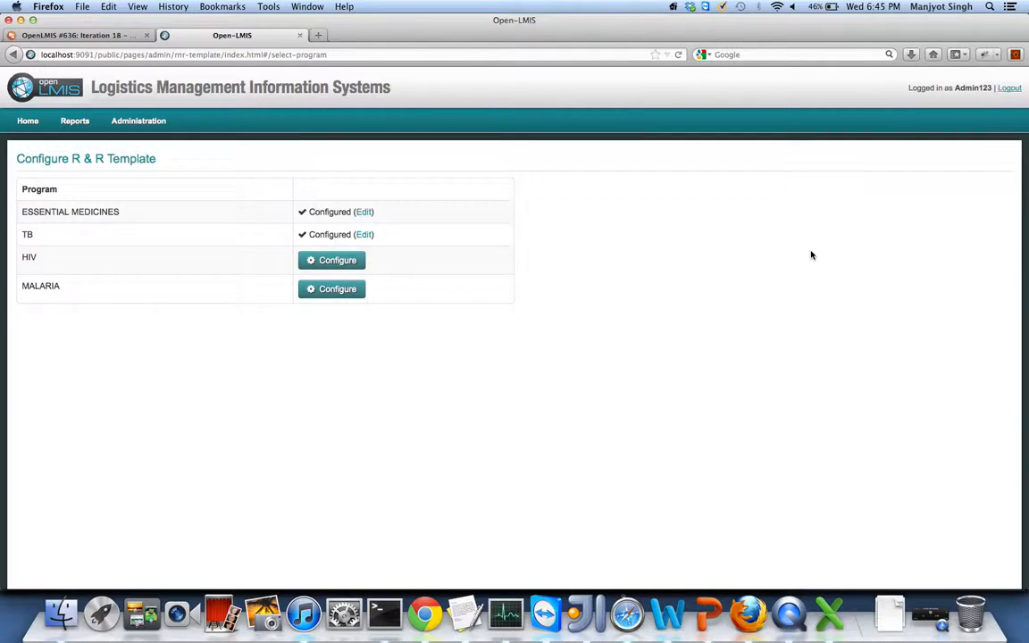
- Log out of the admin account and sign in as the store-in-charge user with its password
click(1008, 90)
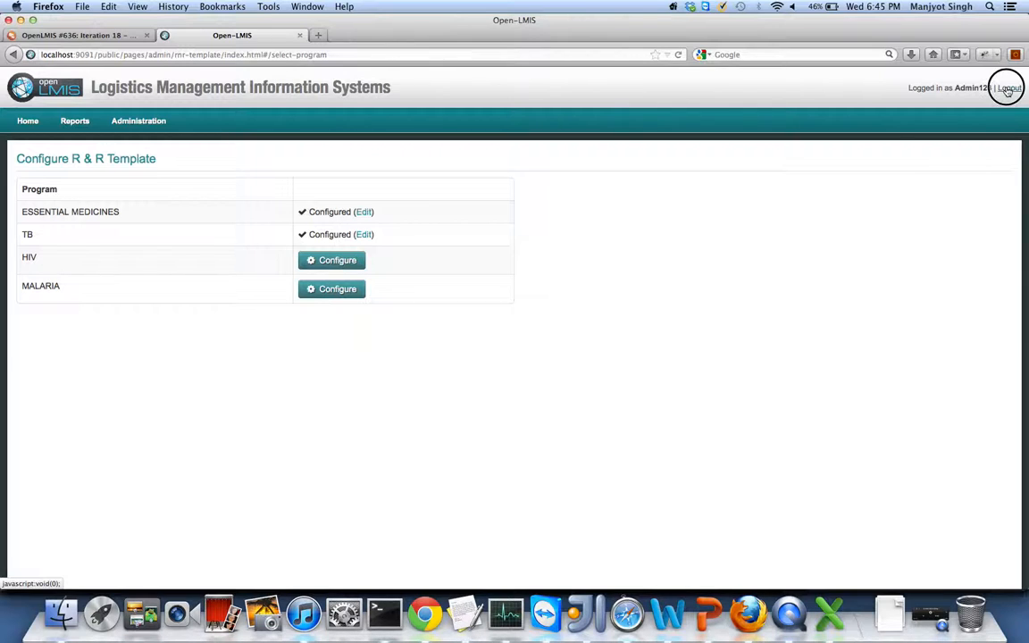
click(580, 280)
text(store)
key(Down)
key(Return)
key(Tab)
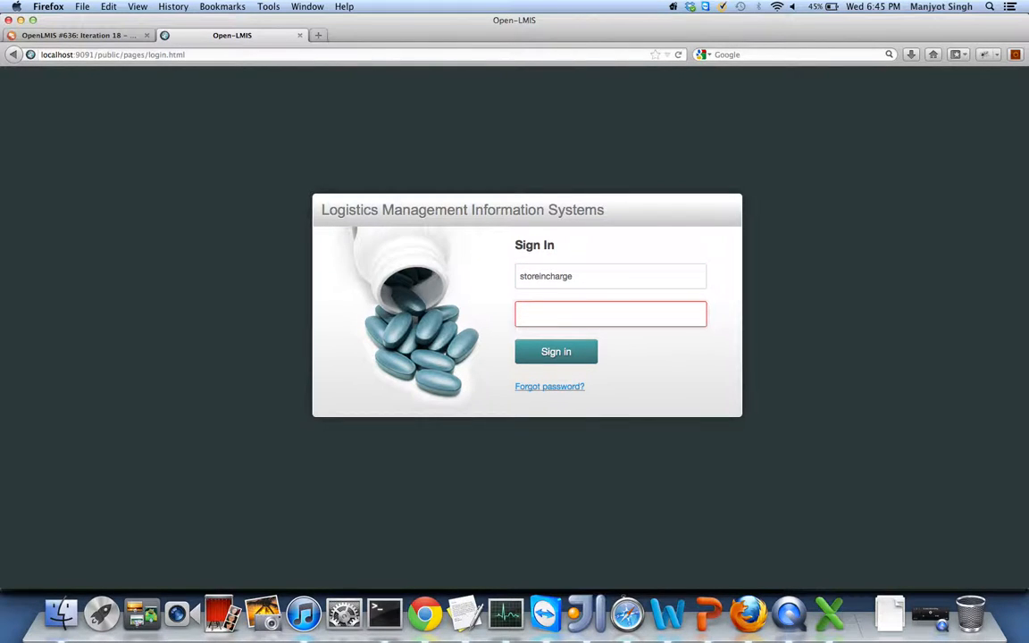
text(Admin123)
key(Return)
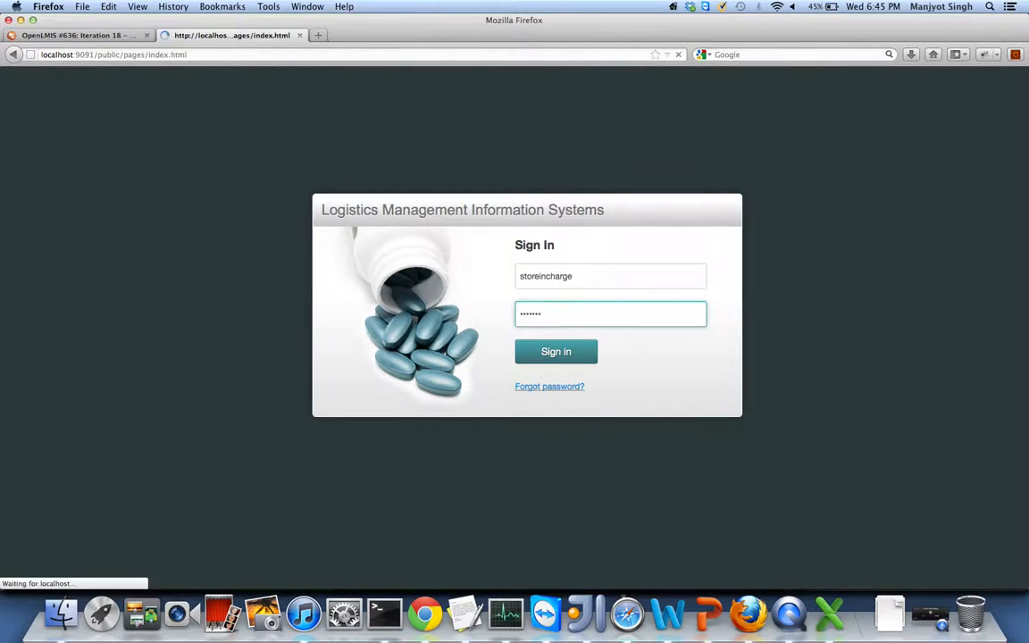
- Initiate the Dec2012 requisition for the TB program via Requisitions > Create / Authorize
mouse_move(83, 121)
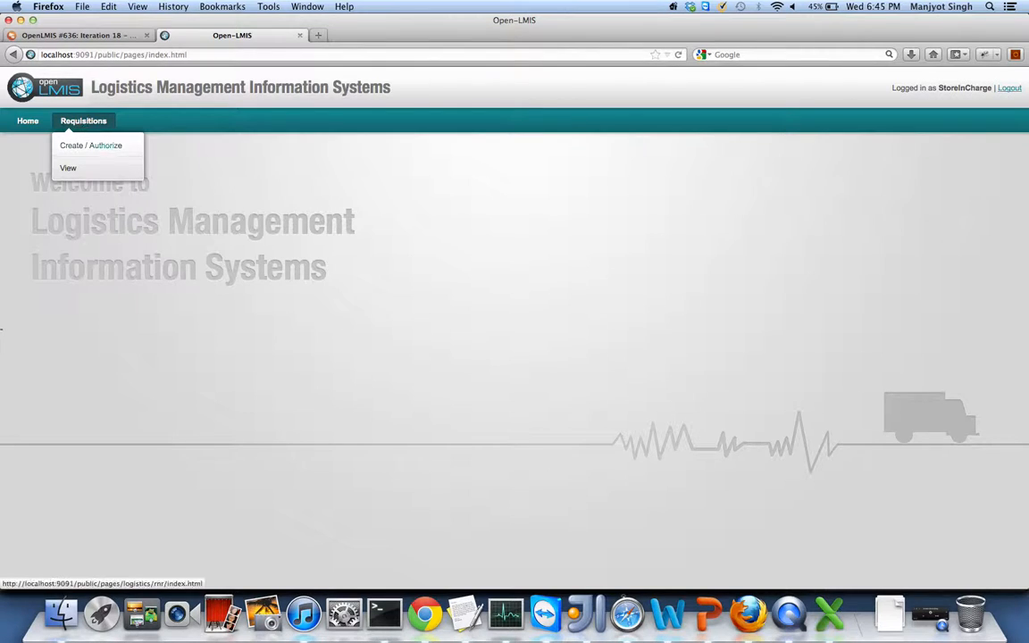
click(77, 147)
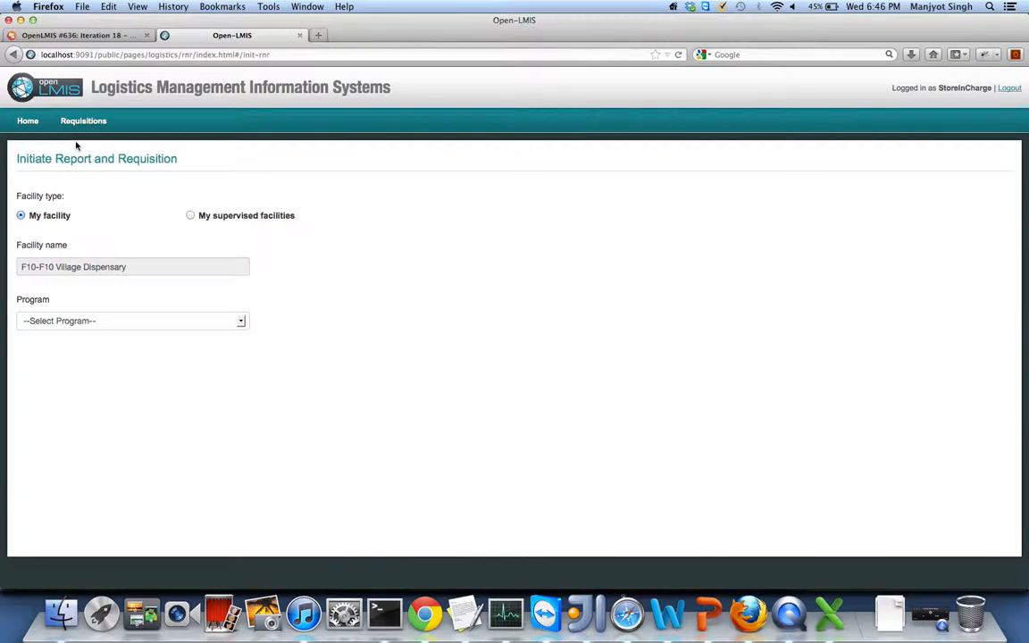
click(36, 321)
click(27, 357)
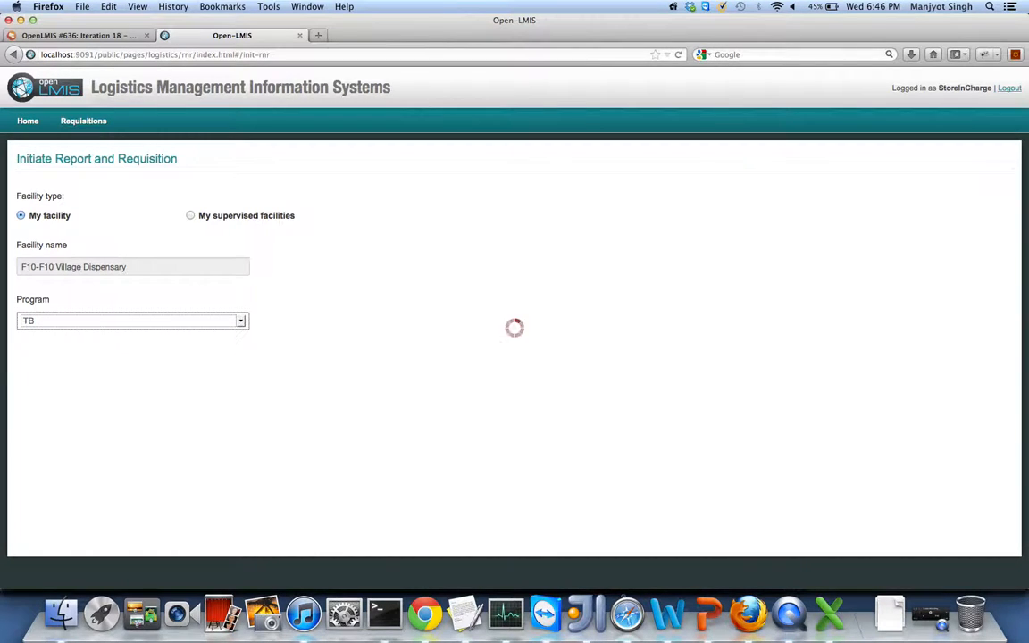
click(398, 390)
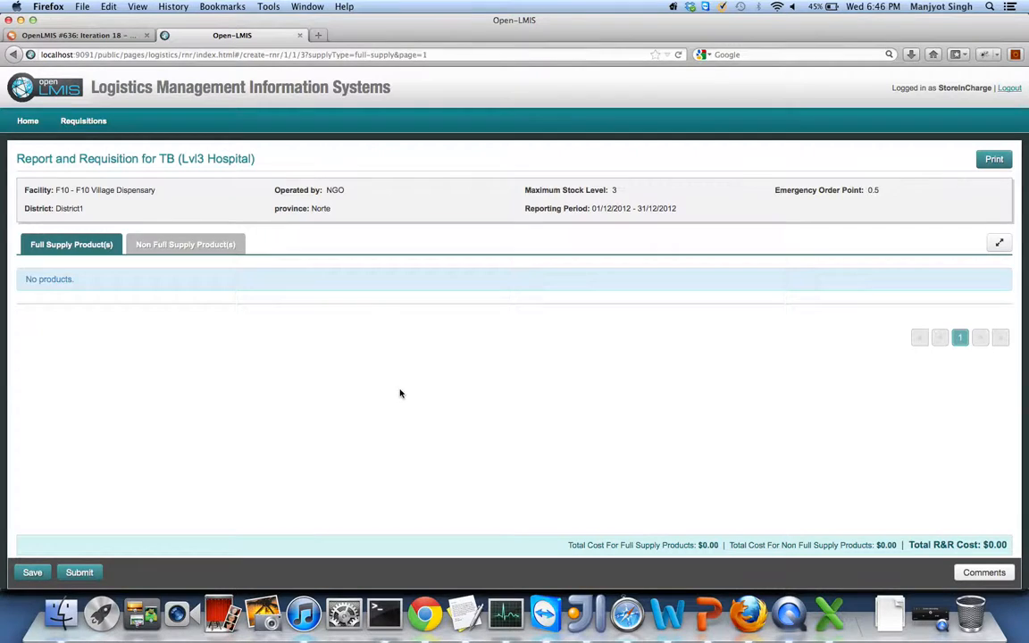
- Initiate the Dec2012 ESSENTIAL MEDICINES requisition, then open a blank browser tab
mouse_move(82, 122)
click(78, 151)
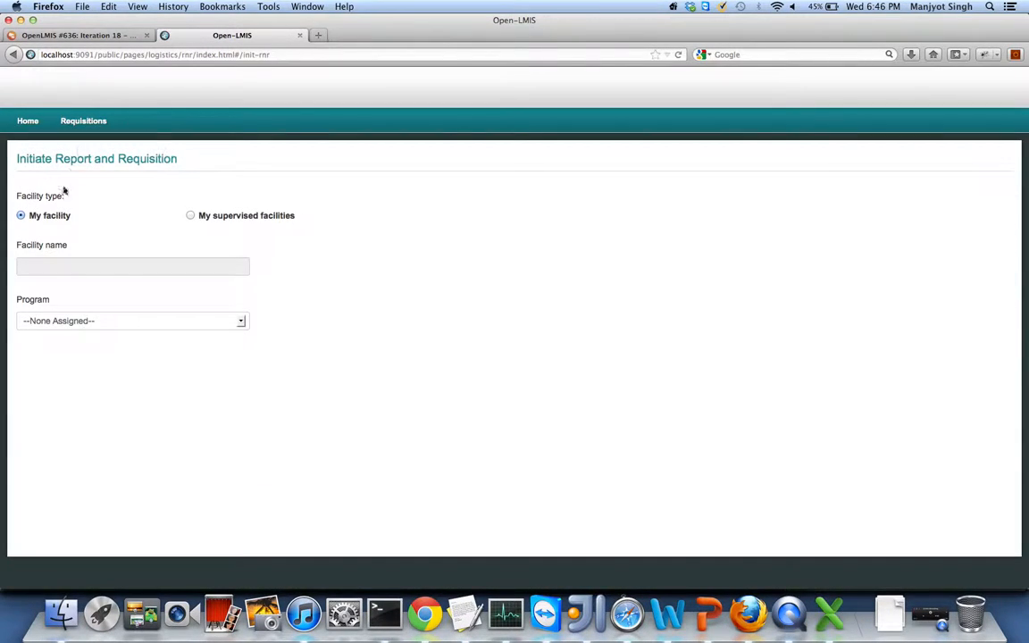
click(45, 323)
click(34, 347)
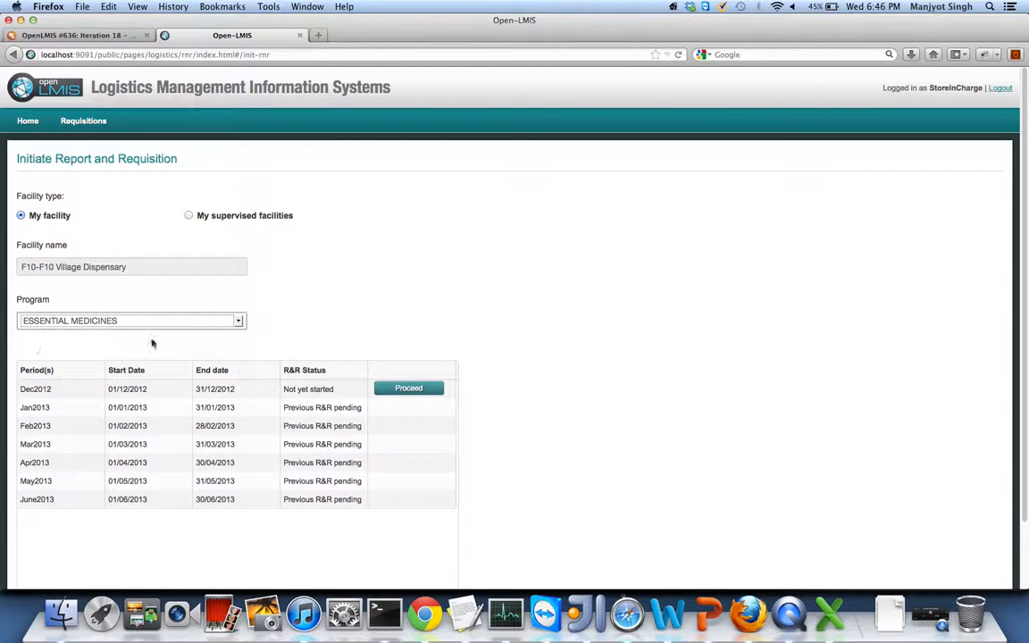
click(411, 391)
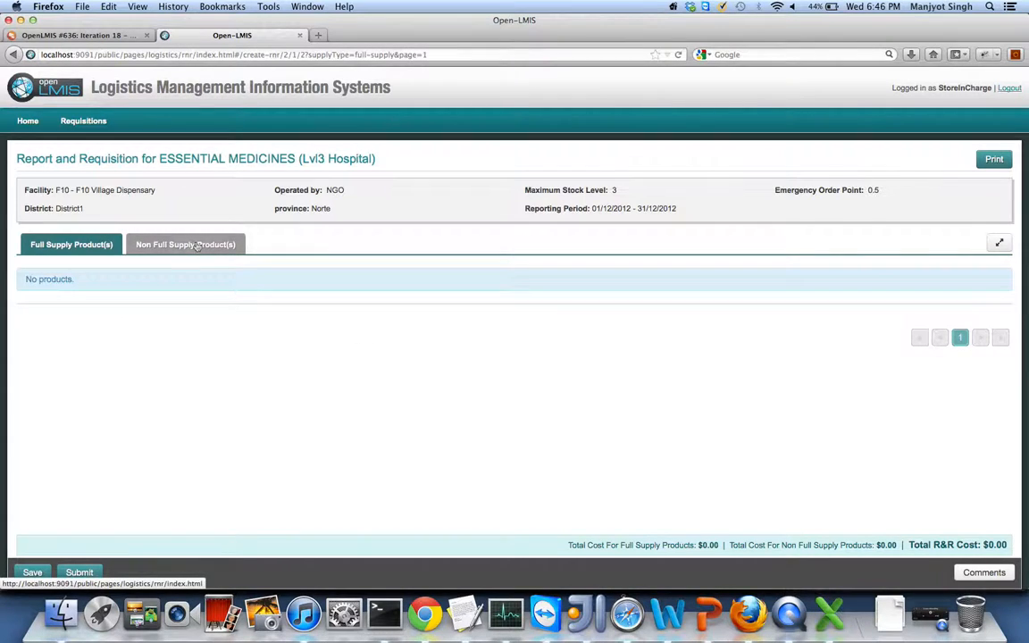
click(319, 38)
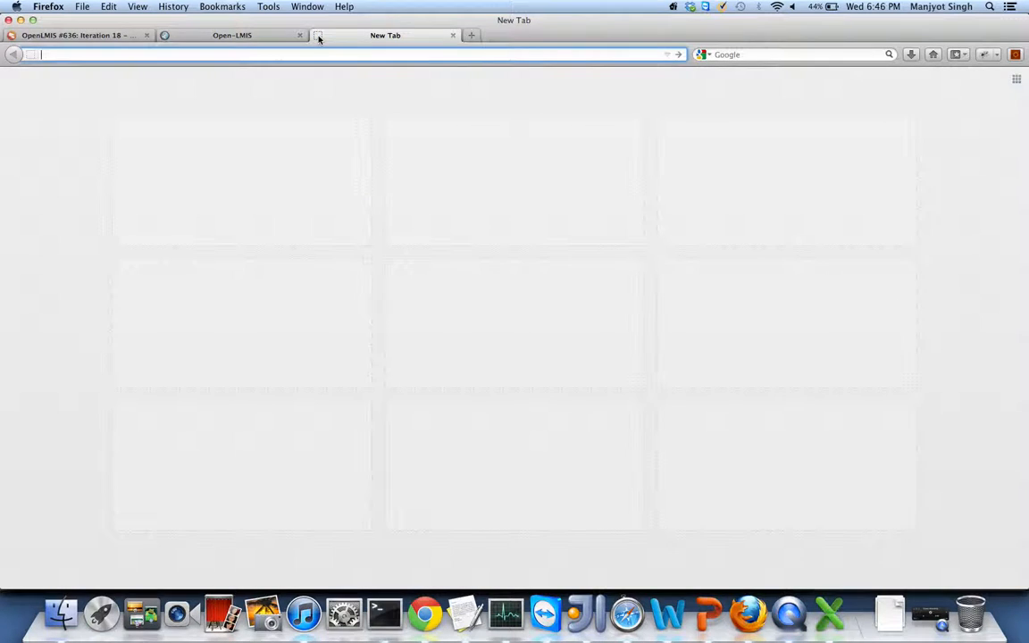
- Load the OpenLMIS server at 192.168.34.2 in the new tab
text(192.1)
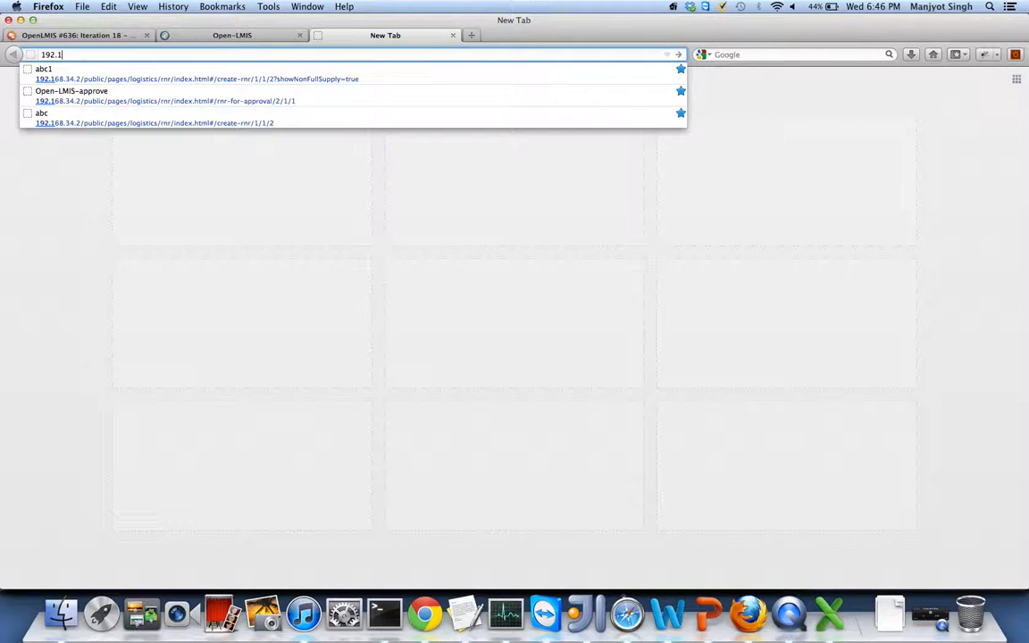
key(Down)
key(BackSpace)
key(BackSpace)
key(BackSpace)
key(BackSpace)
key(BackSpace)
key(BackSpace)
key(BackSpace)
key(BackSpace)
key(BackSpace)
key(BackSpace)
key(BackSpace)
key(BackSpace)
key(BackSpace)
key(BackSpace)
key(BackSpace)
key(BackSpace)
key(BackSpace)
key(BackSpace)
key(BackSpace)
key(BackSpace)
key(BackSpace)
key(BackSpace)
key(BackSpace)
key(BackSpace)
key(BackSpace)
key(BackSpace)
key(BackSpace)
key(BackSpace)
key(BackSpace)
key(BackSpace)
key(BackSpace)
key(BackSpace)
key(BackSpace)
key(BackSpace)
key(BackSpace)
key(BackSpace)
key(BackSpace)
key(BackSpace)
key(BackSpace)
key(BackSpace)
text(2)
key(Return)
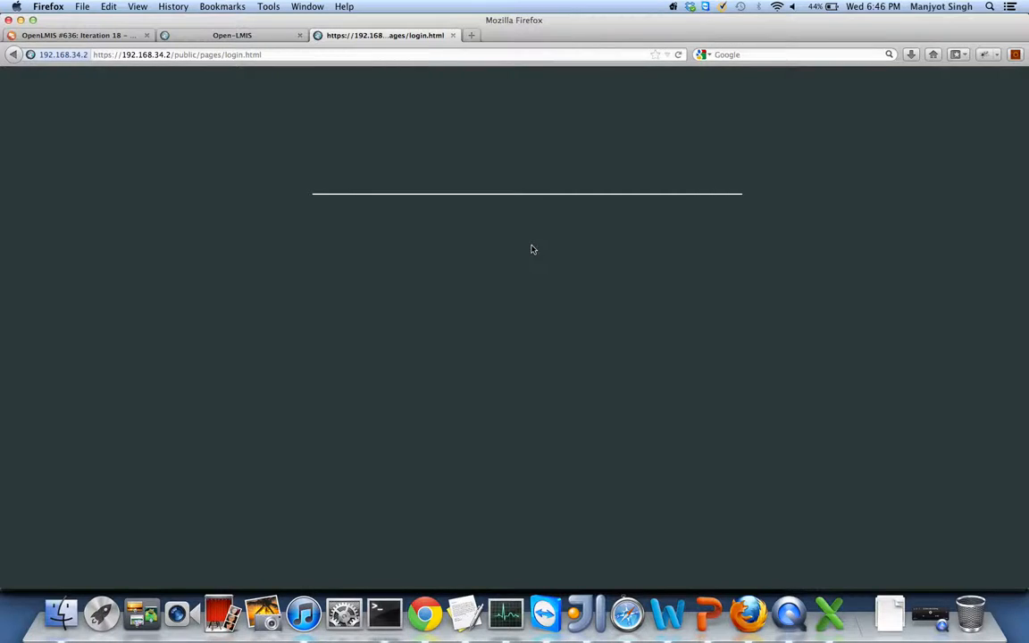
- Sign in as the store-in-charge user with its password
click(537, 279)
text(store)
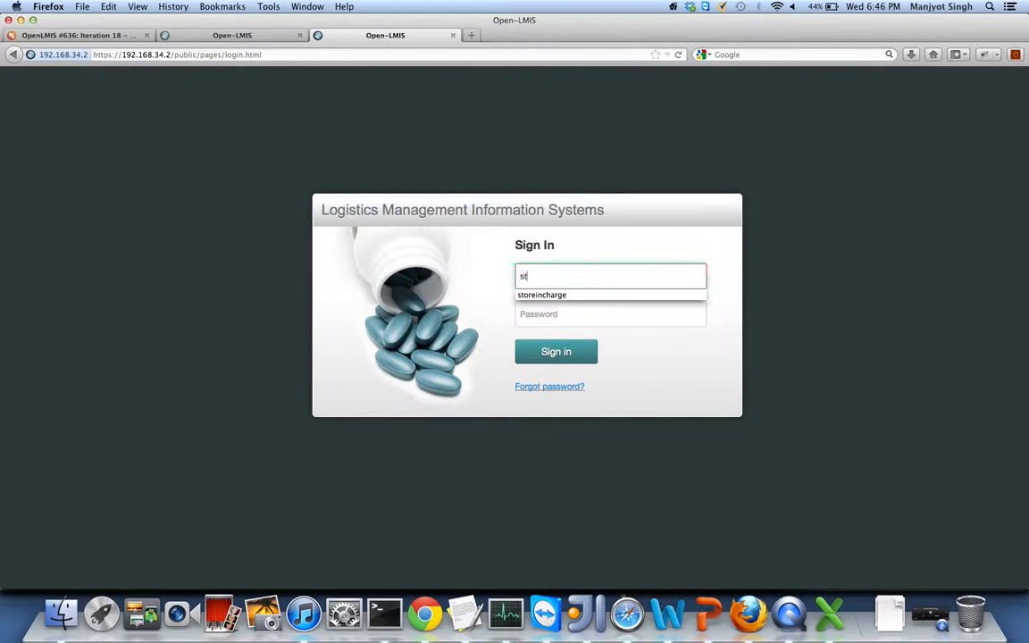
key(Return)
key(Tab)
text(Admin1)
key(Return)
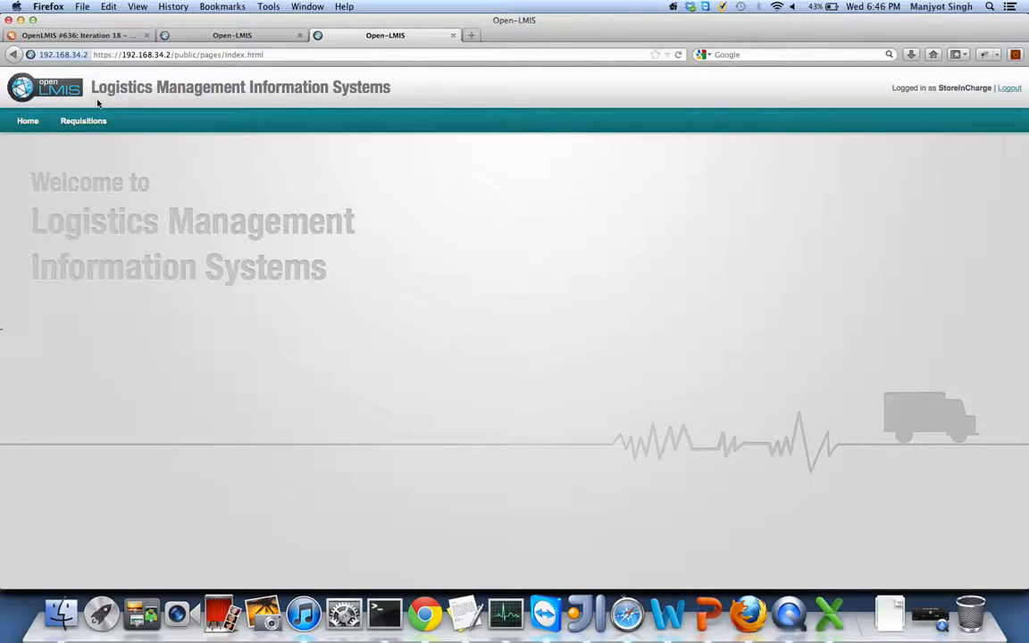
- Proceed with the TB requisition for F10-Village Dispensary's Period2 (01/11/2012–05/01/2013)
mouse_move(83, 121)
click(74, 146)
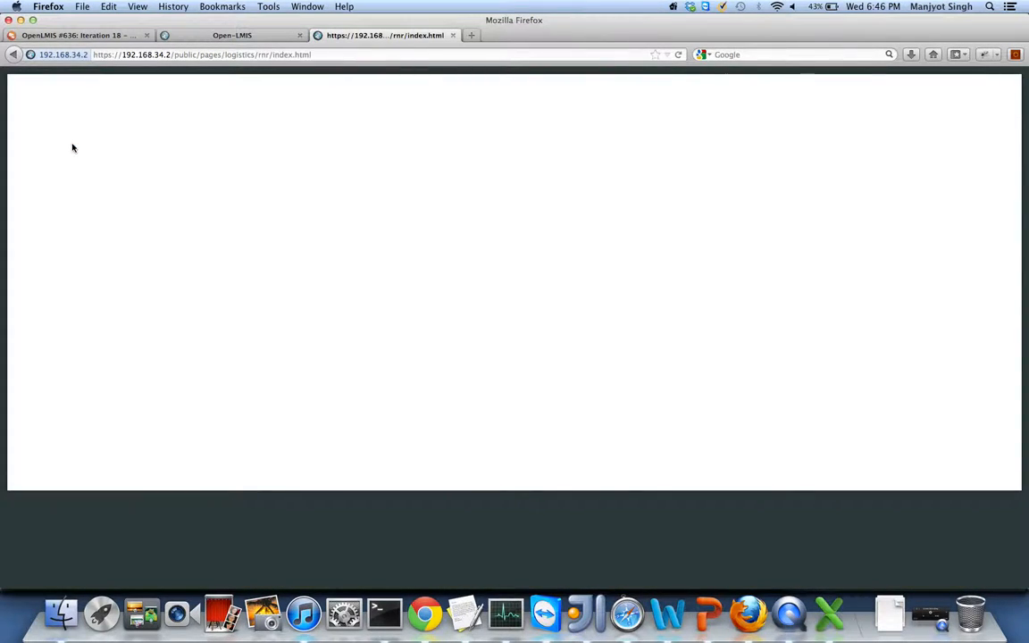
click(40, 322)
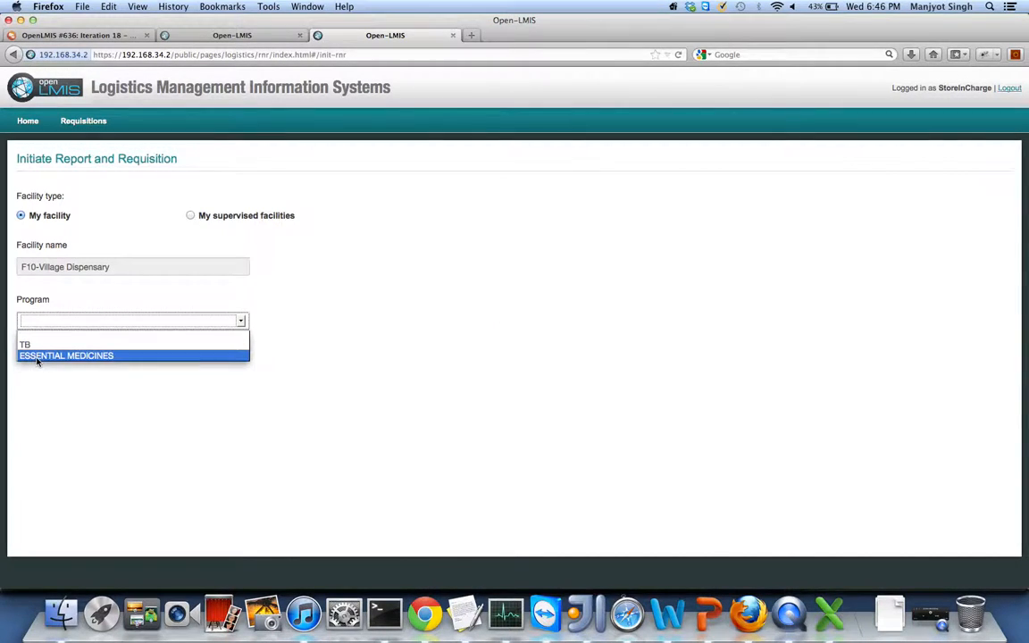
click(25, 344)
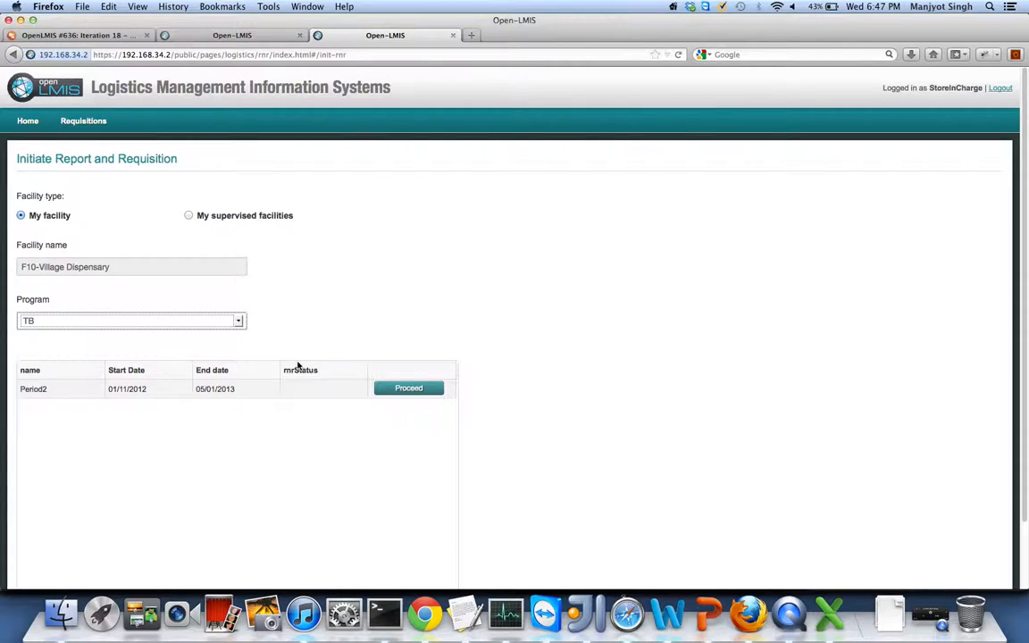
click(398, 389)
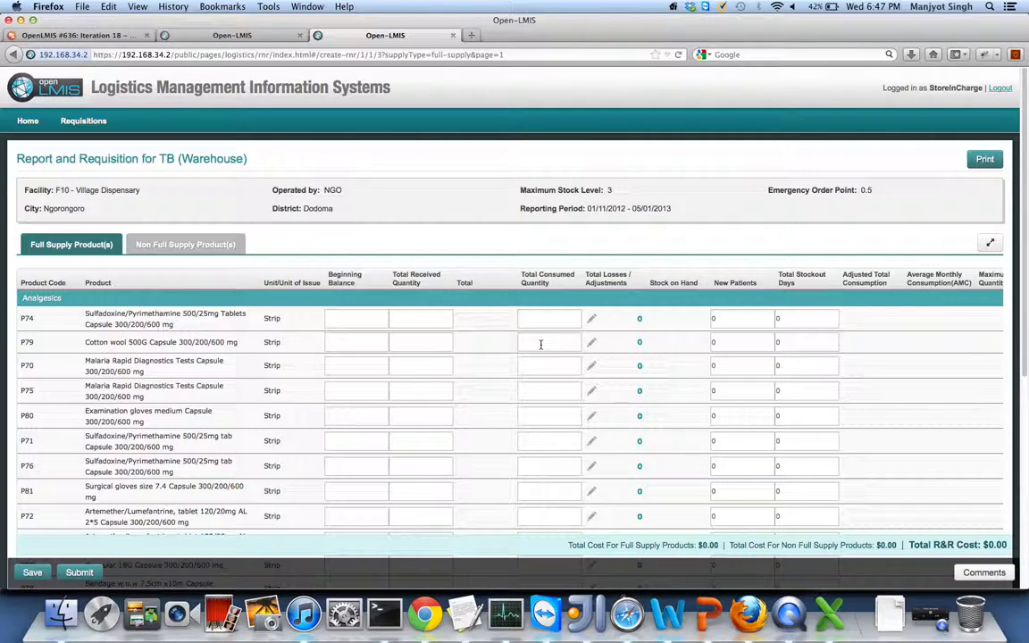
- Expand and restore the TB product table, select the first product name, then go back
click(990, 244)
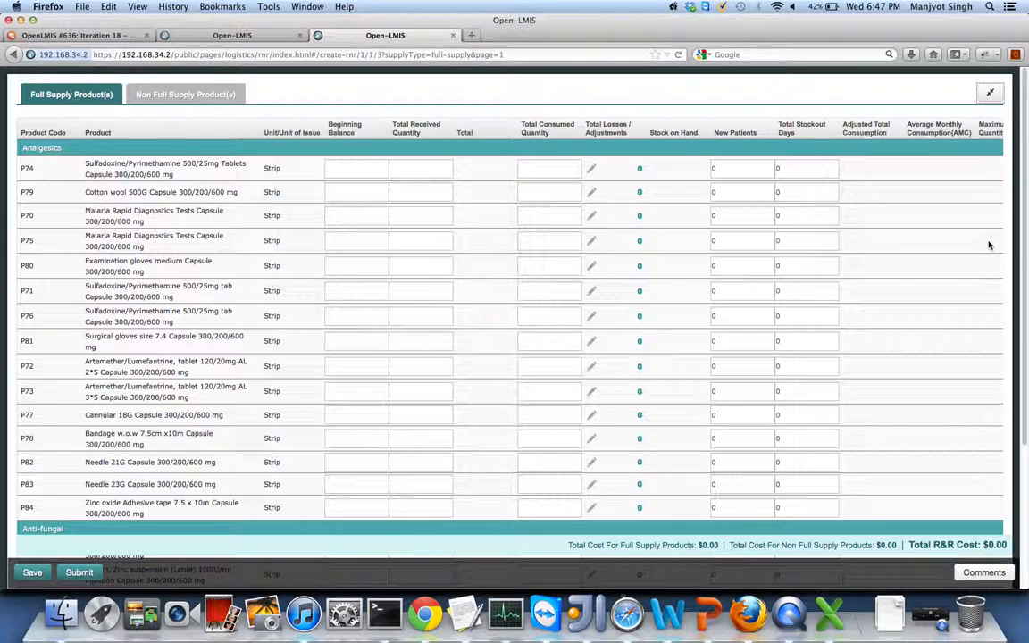
click(992, 96)
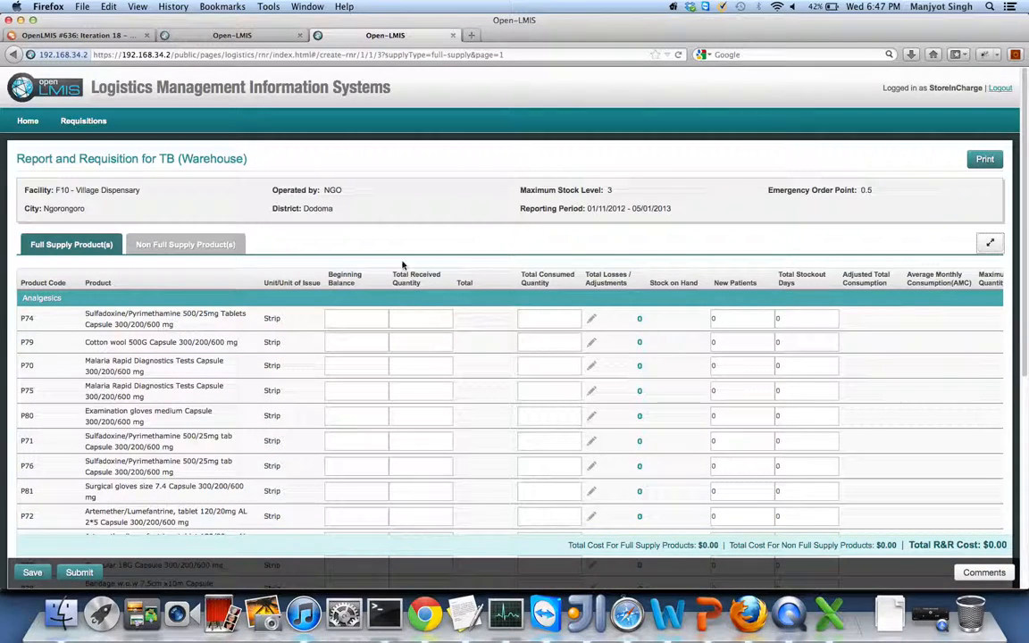
drag(174, 325, 86, 313)
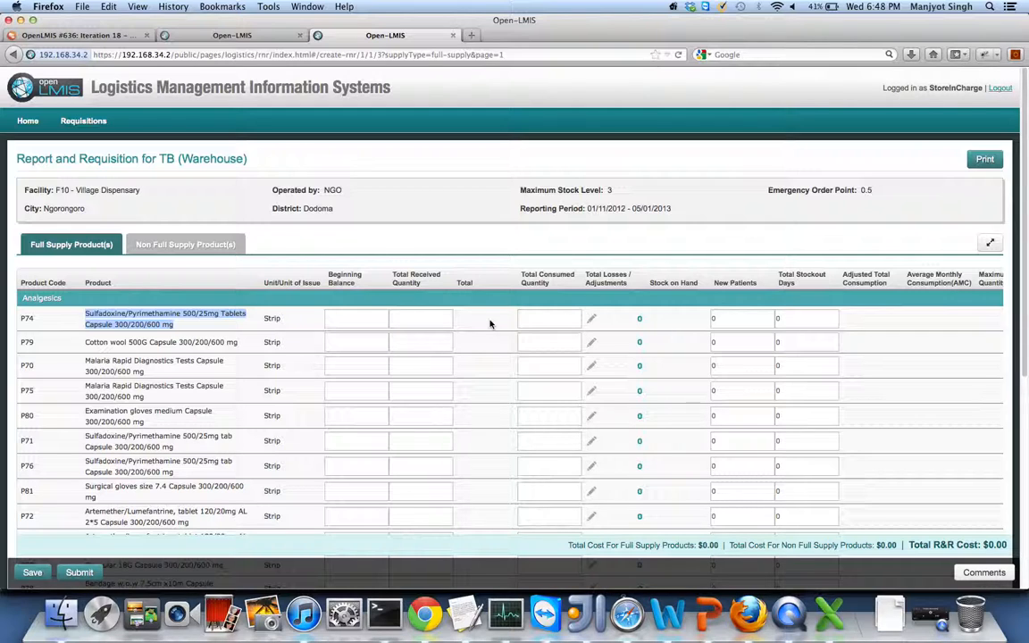
click(13, 54)
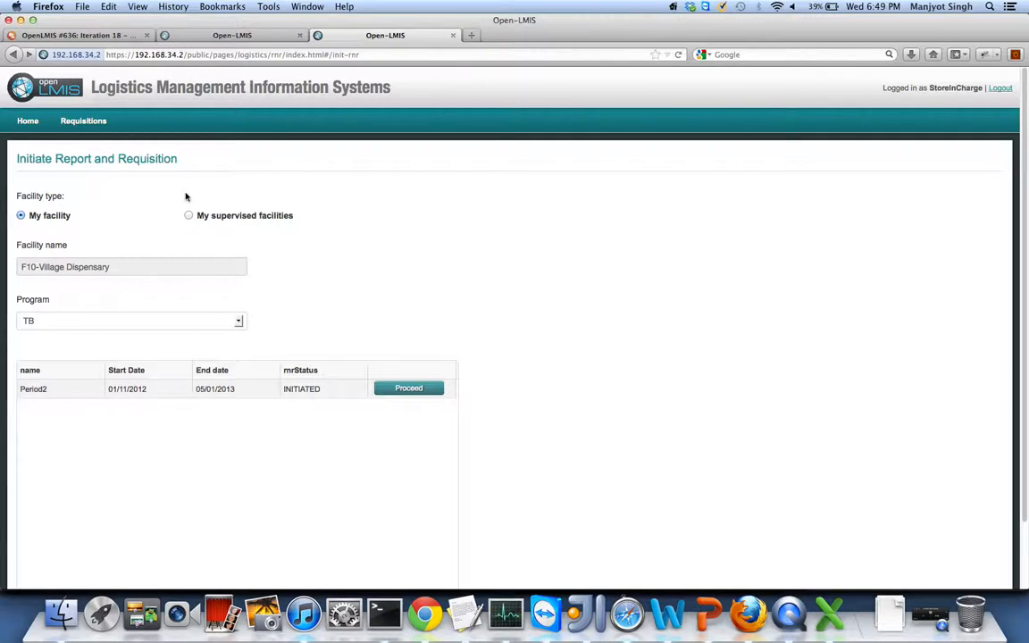
- Log out of store-in-charge and sign back in with the administrator account and password
click(1000, 88)
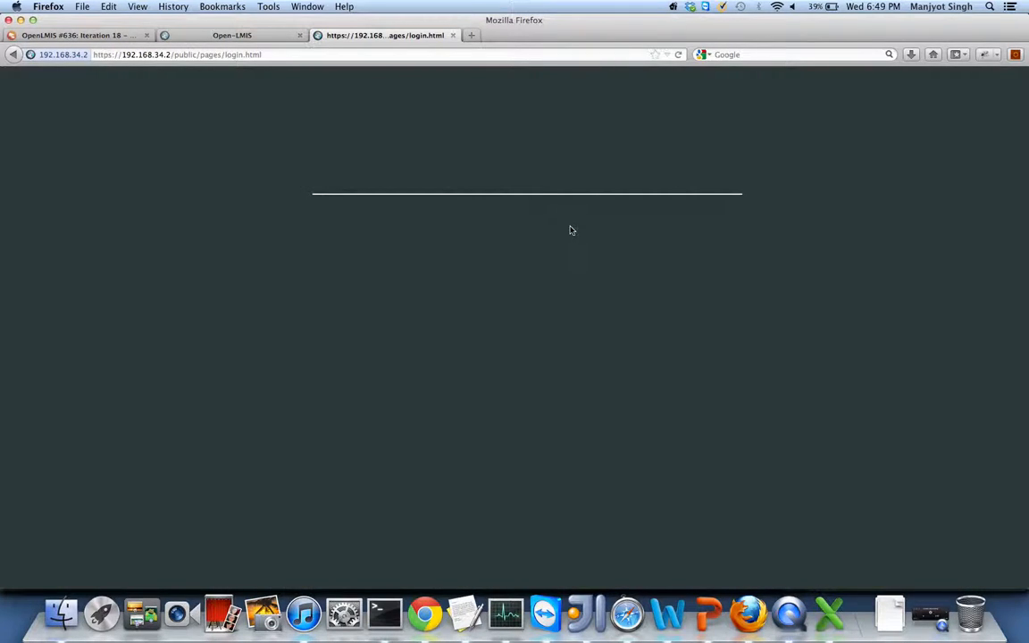
click(544, 275)
text(admin123)
key(Tab)
text(Admin123)
key(Return)
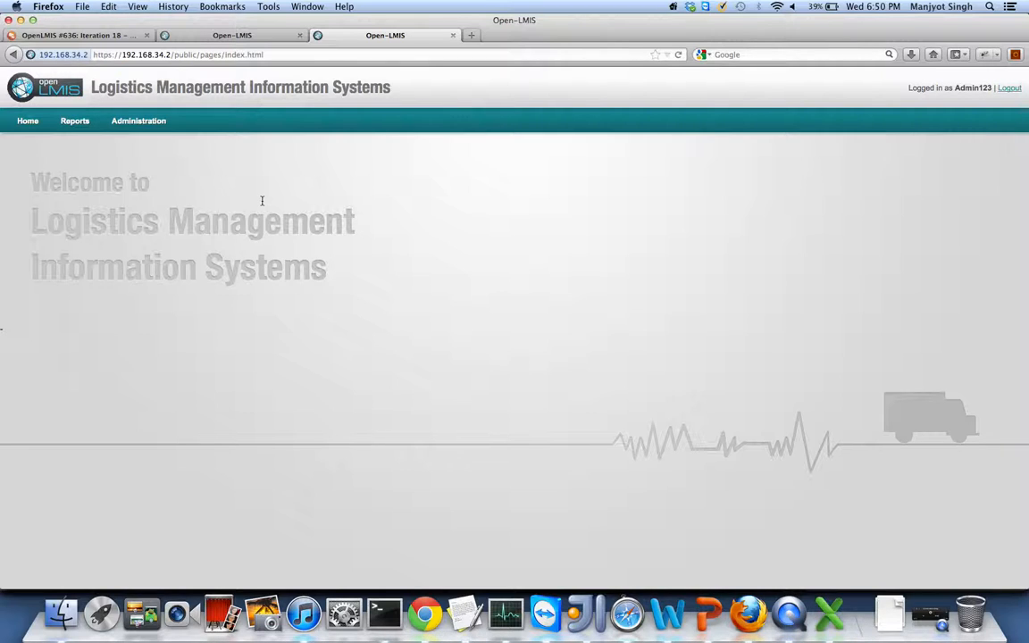
mouse_move(141, 122)
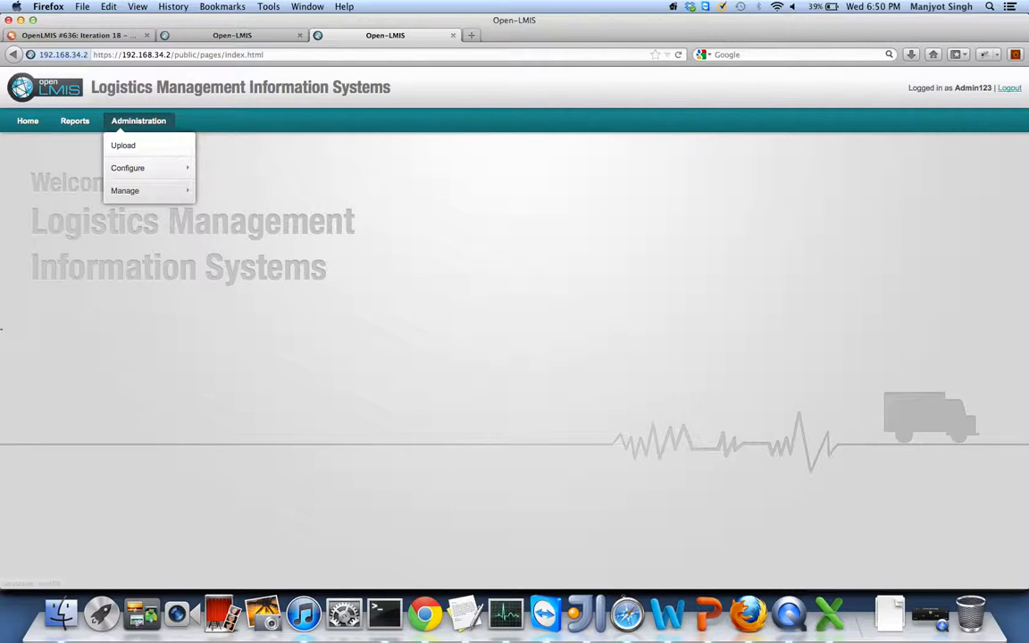
- Search the facility list for 'f10' under Administration > Manage > Facilities
click(124, 192)
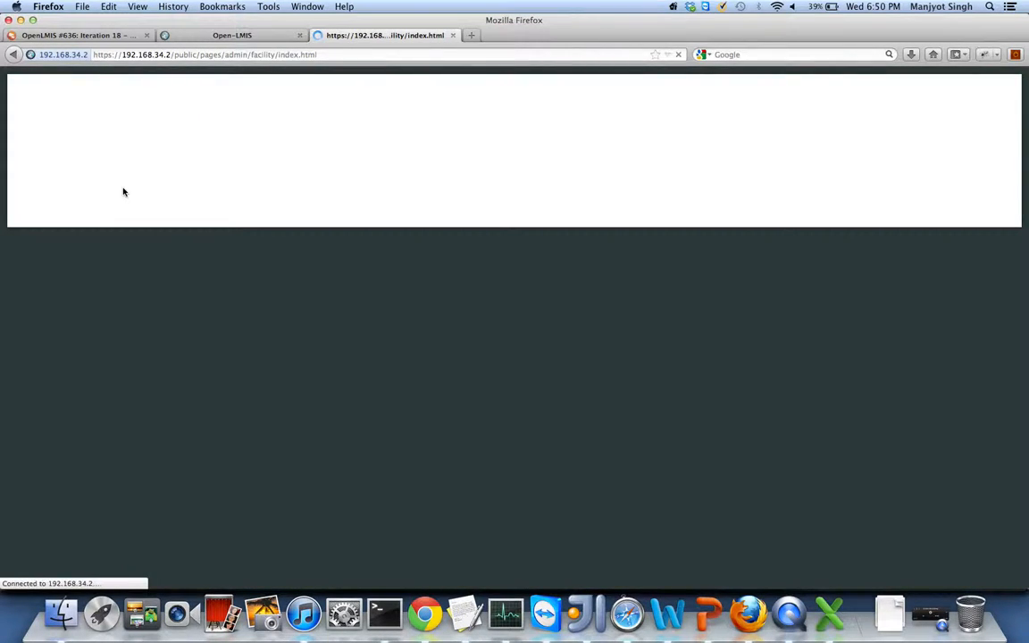
click(86, 224)
text(f10)
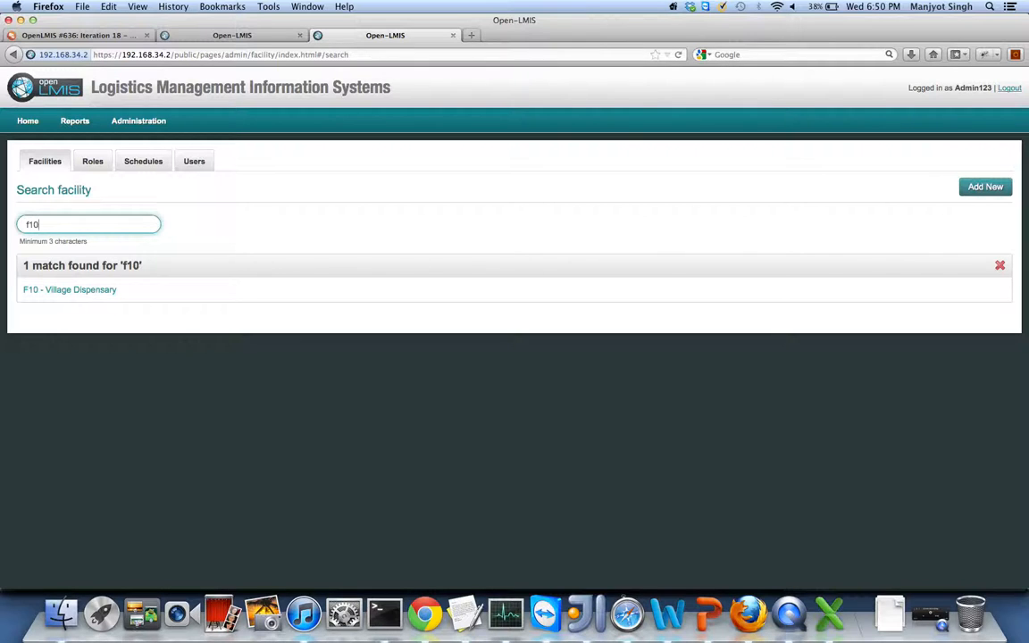
- Open F10 - Village Dispensary, check its Operated by value (NGO), and return to results
click(52, 290)
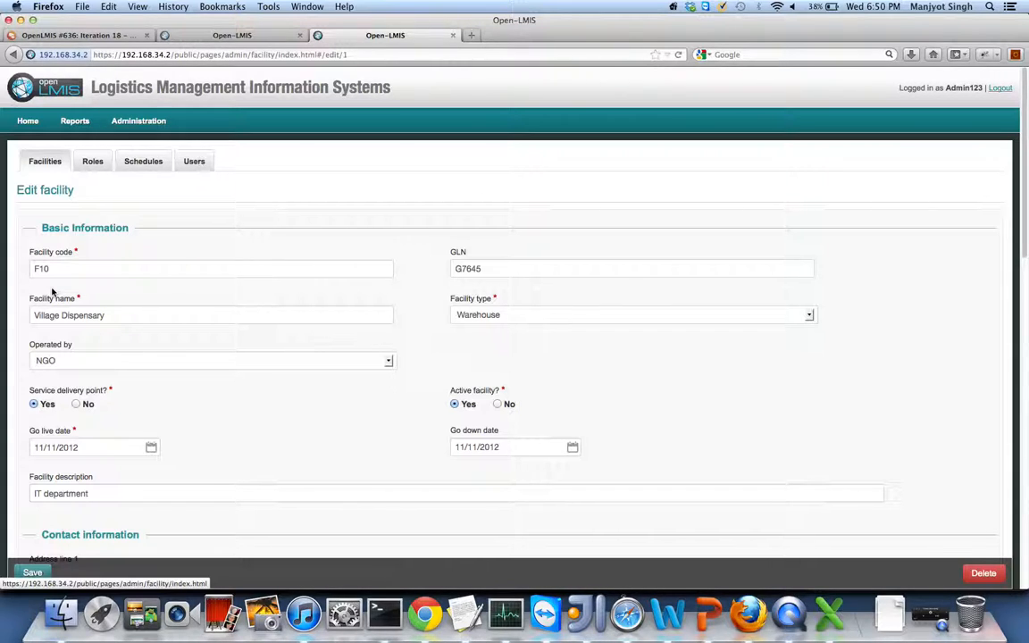
click(59, 361)
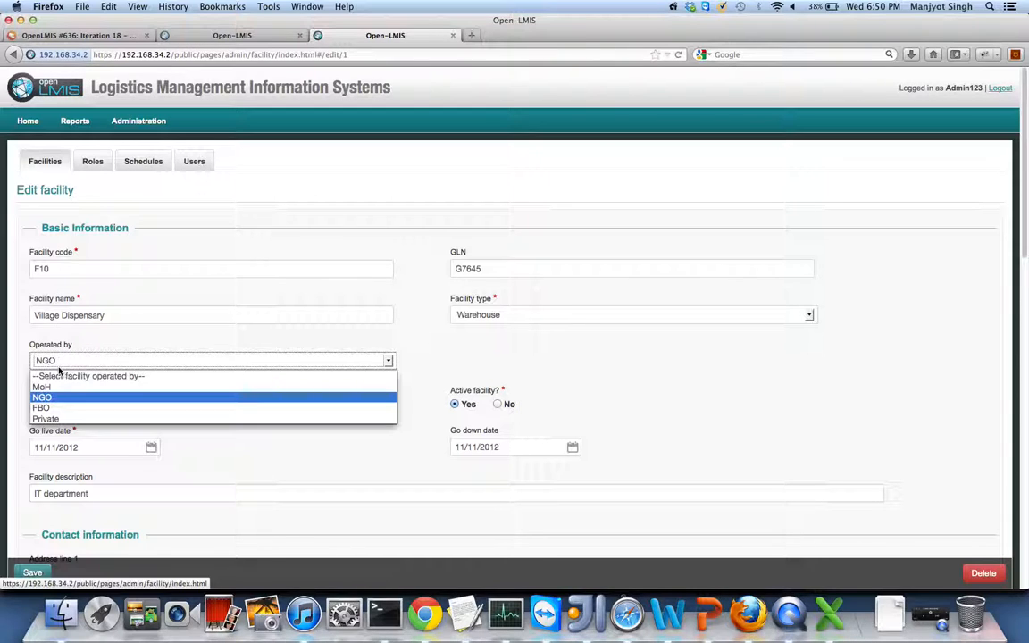
click(136, 344)
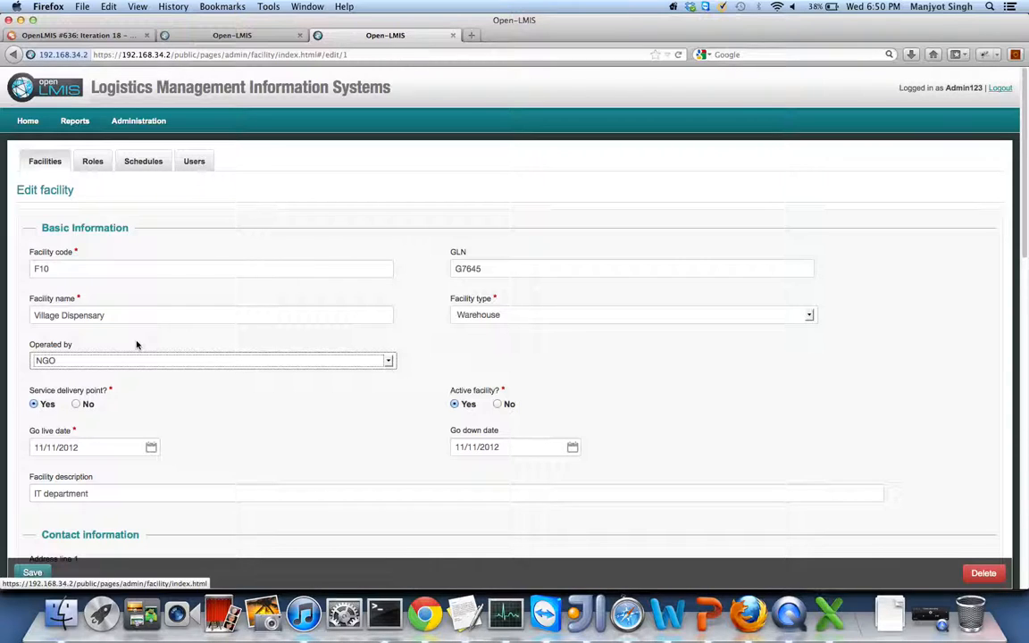
click(15, 56)
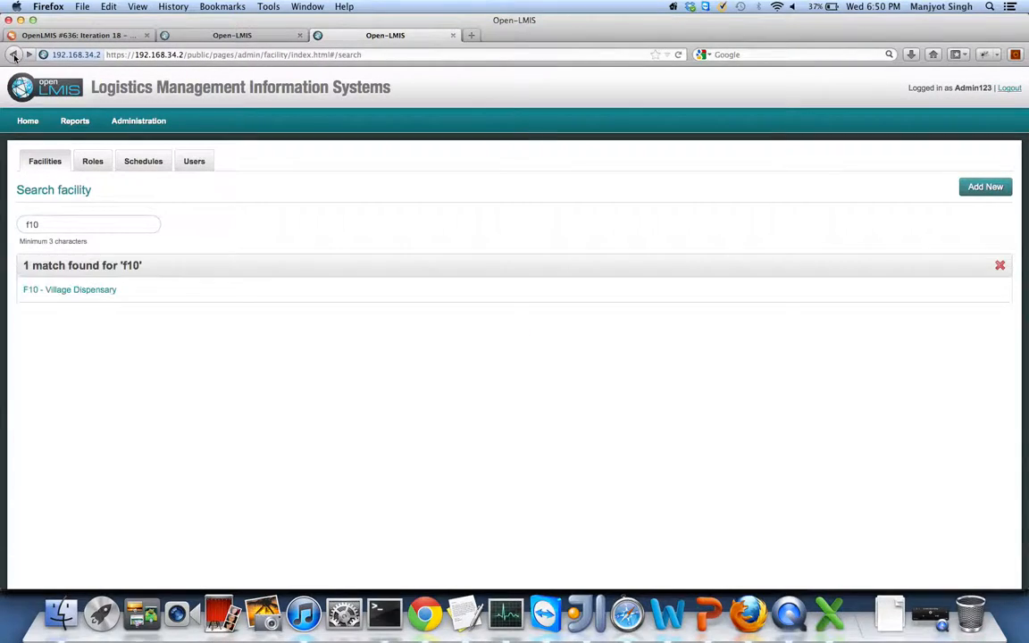
mouse_move(138, 120)
mouse_move(125, 190)
- Search users for 'fat', view the matching user's record, and return to the search results
click(195, 162)
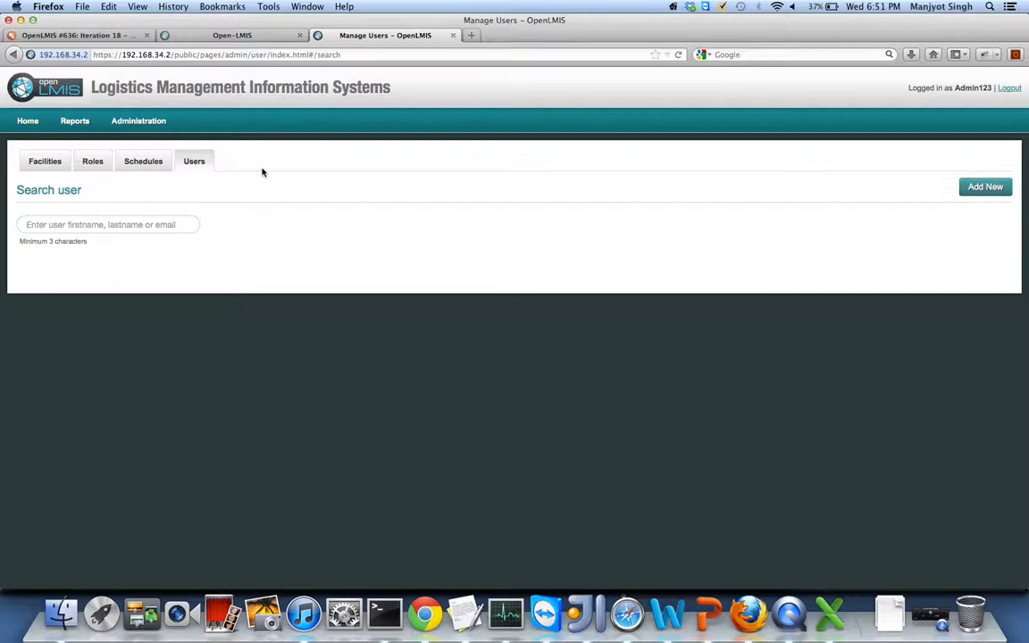
click(122, 223)
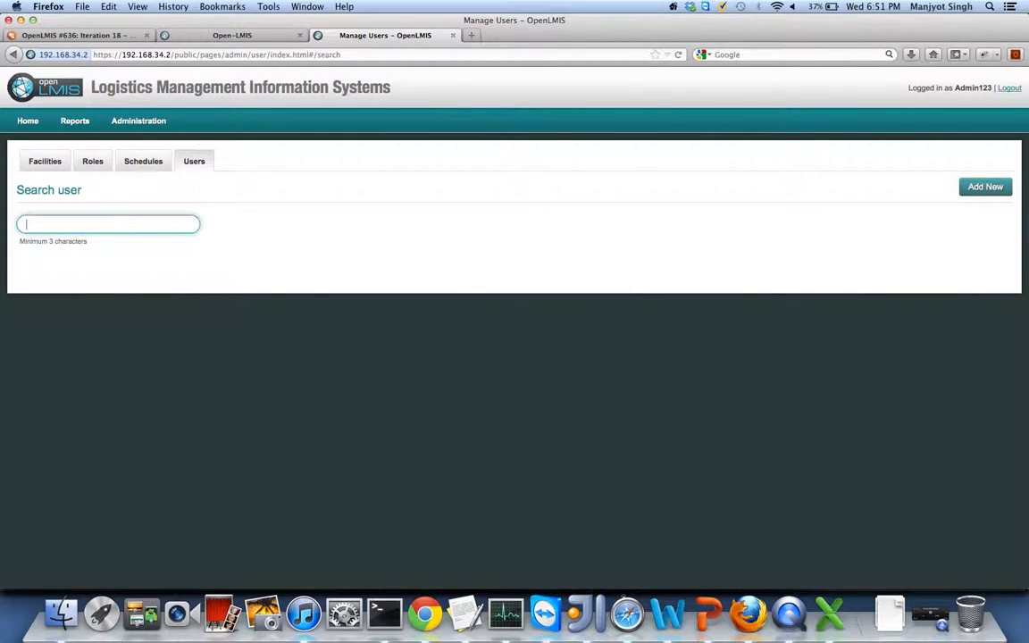
text(fat)
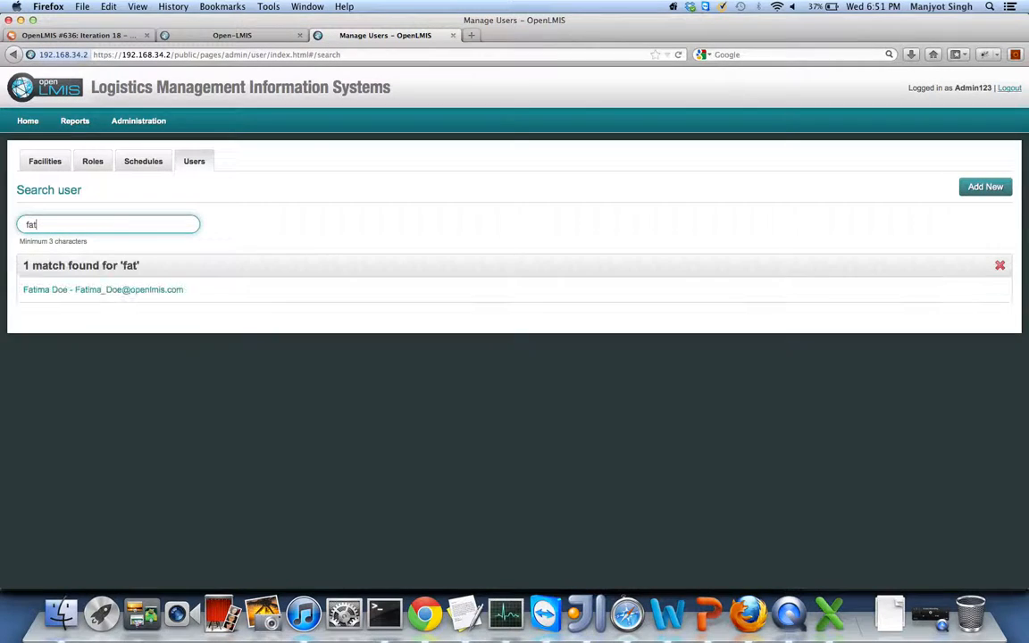
click(43, 292)
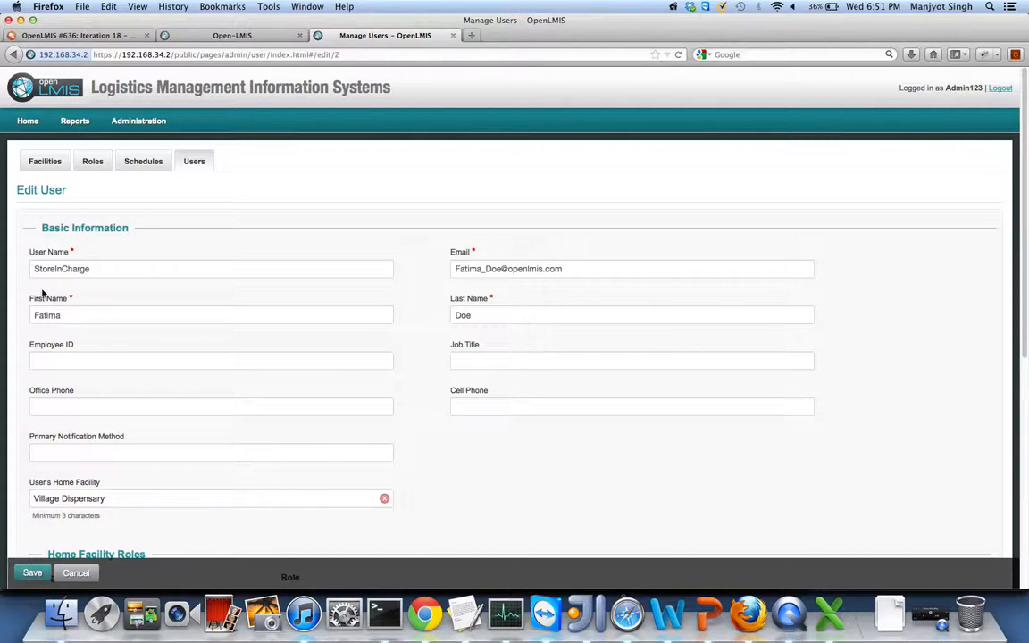
click(14, 56)
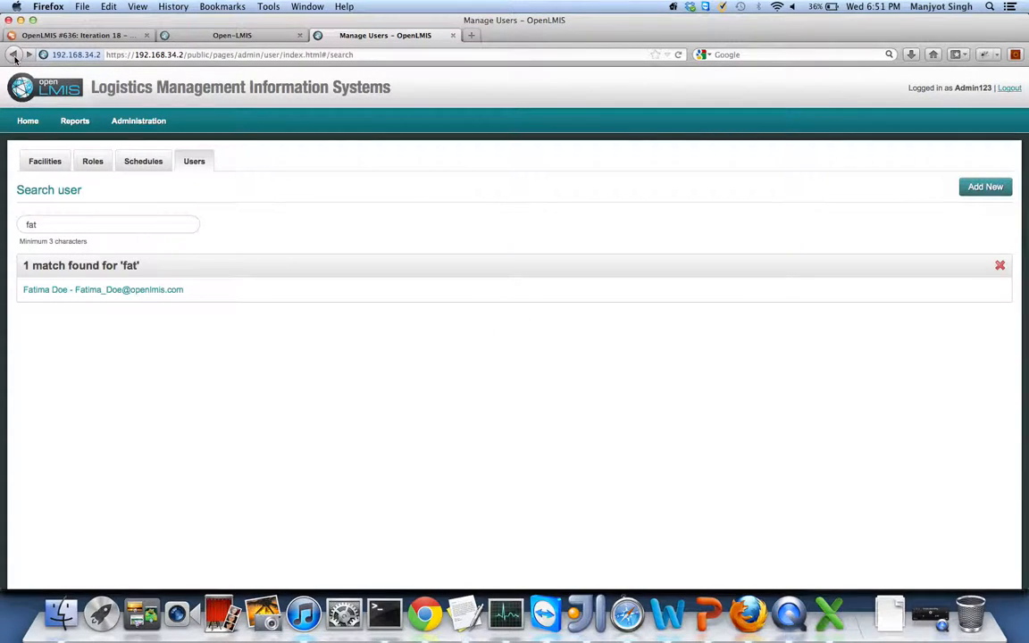
click(47, 223)
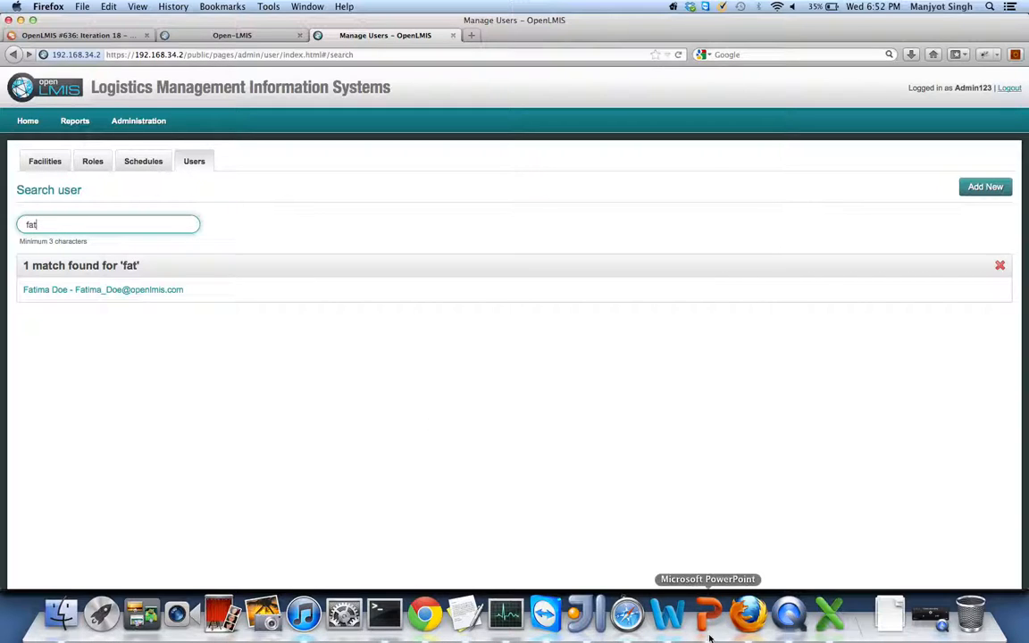
click(911, 614)
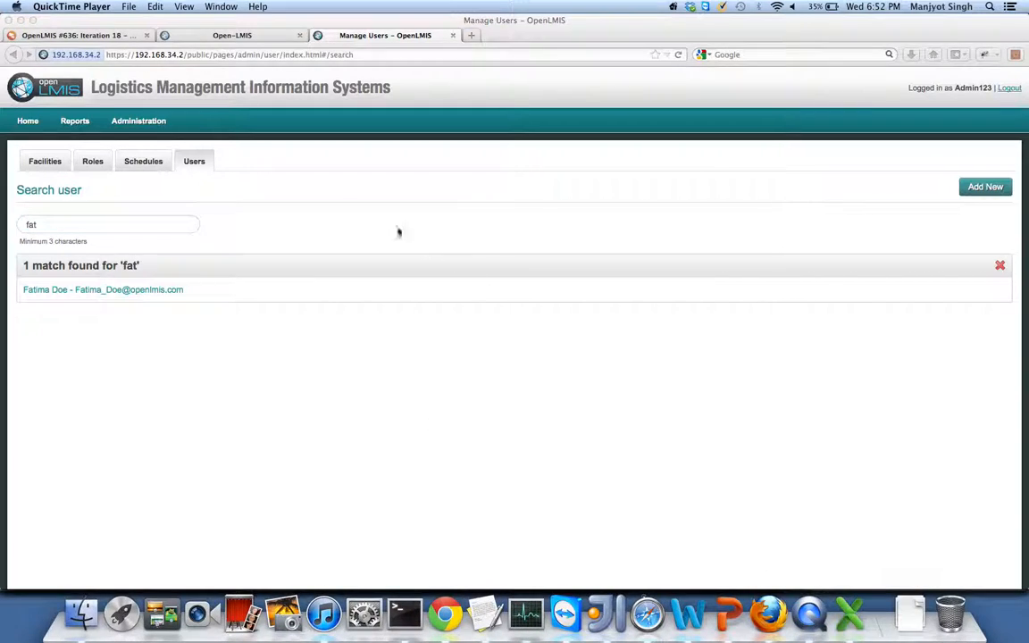